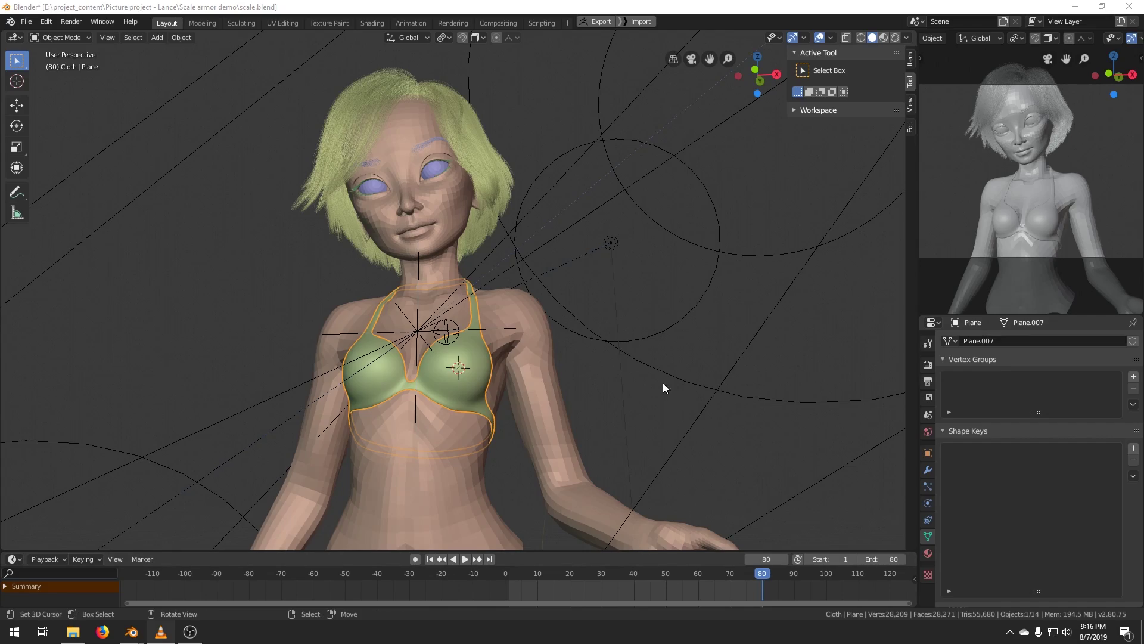
Examine the character's bra top and browse the scale bra reference images.
mouse_move(608, 398)
middle_mouse_down()
mouse_move(608, 409)
mouse_move(674, 401)
mouse_move(598, 403)
middle_mouse_up()
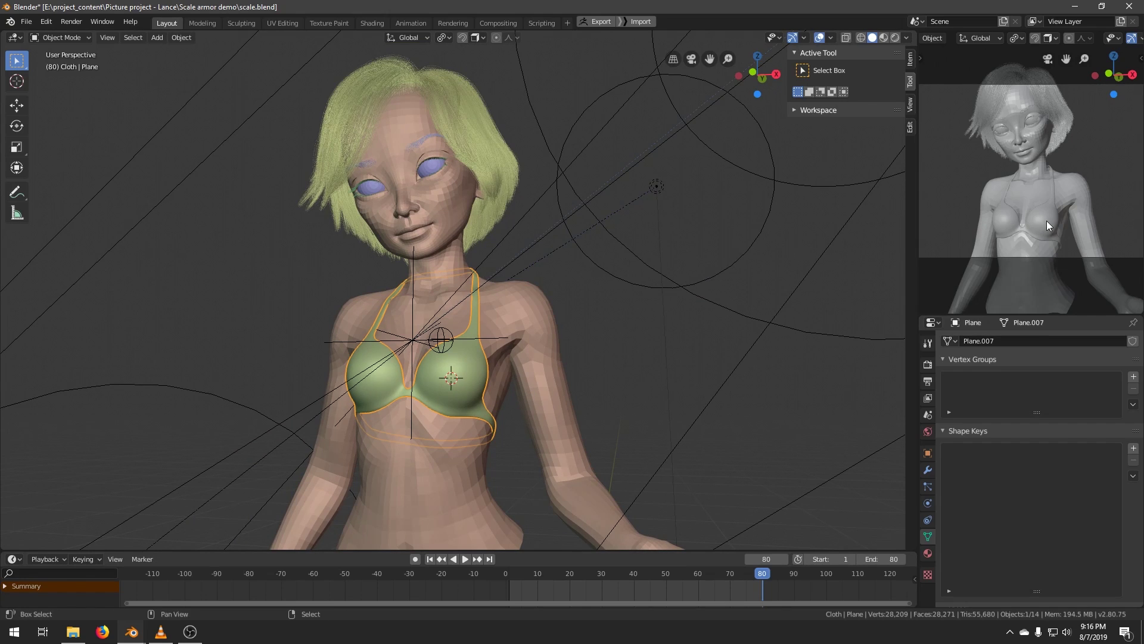
middle_click_drag(1047, 221, 1060, 219, "shift")
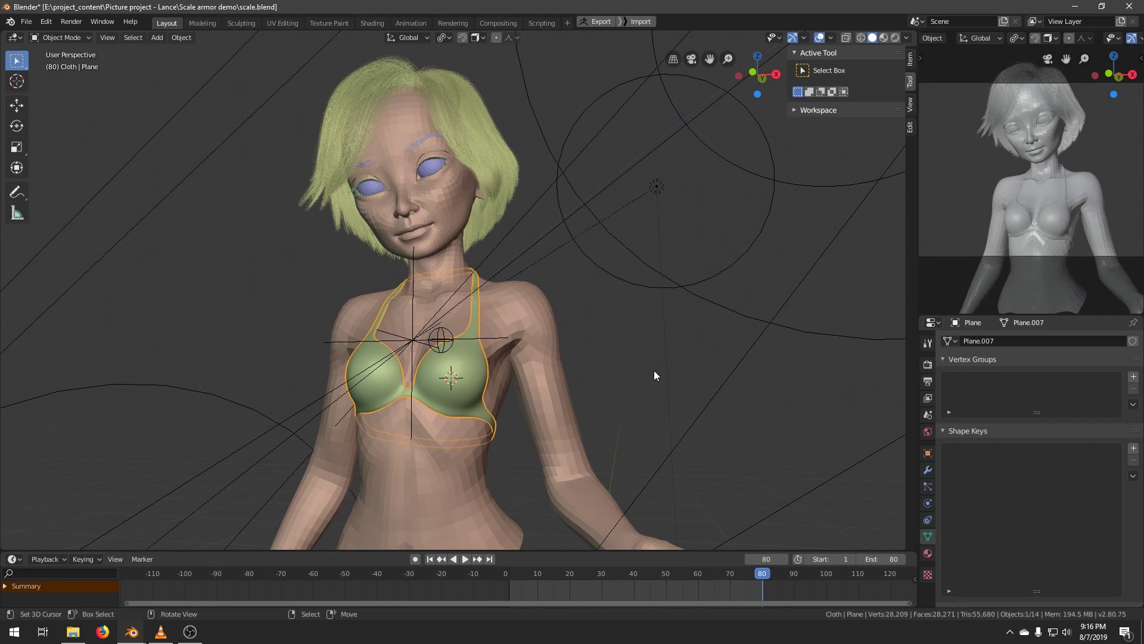
mouse_move(654, 374)
middle_mouse_down()
mouse_move(576, 394)
mouse_move(499, 392)
mouse_move(649, 391)
middle_mouse_up()
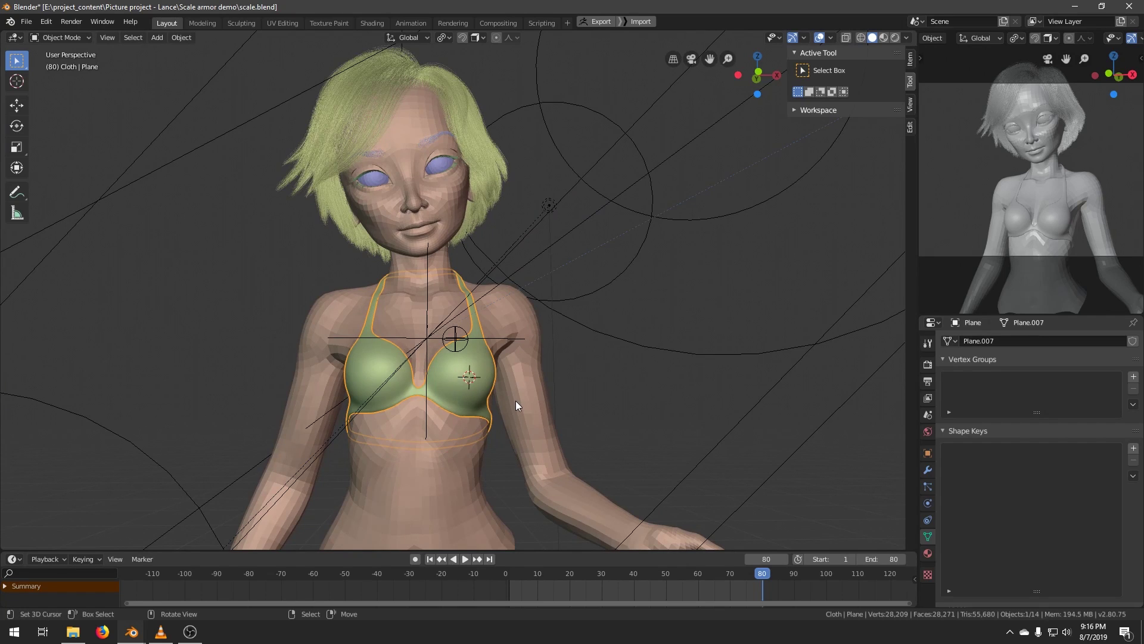
scroll(508, 417, "up", 2)
mouse_move(508, 416)
middle_mouse_down()
mouse_move(481, 407)
mouse_move(521, 401)
middle_mouse_up()
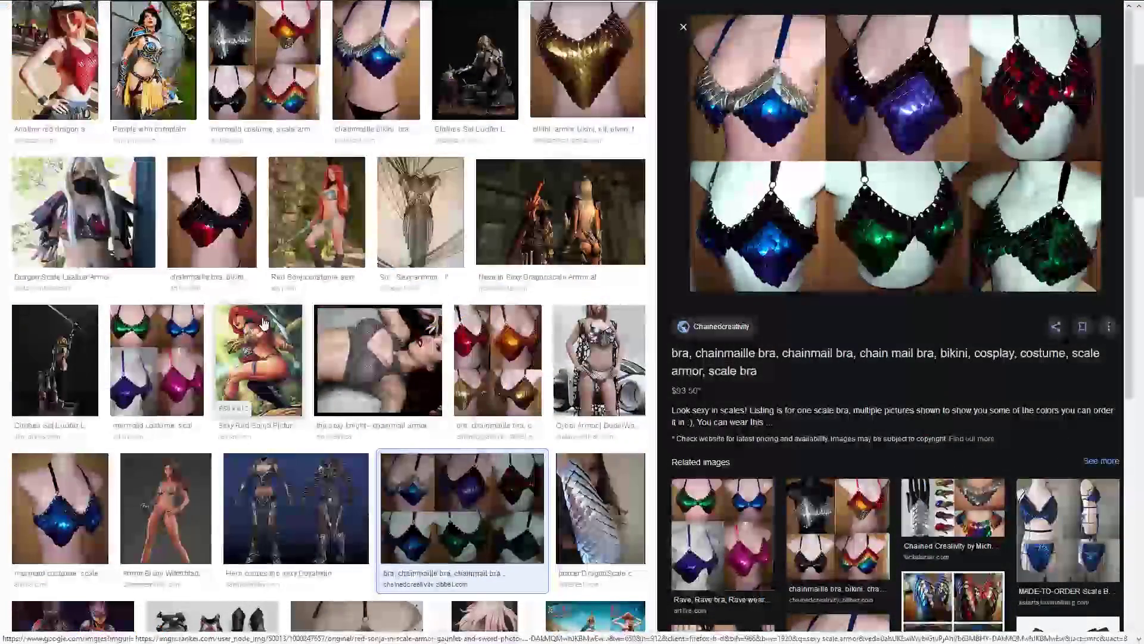
scroll(264, 322, "down", 4)
scroll(264, 322, "down", 4)
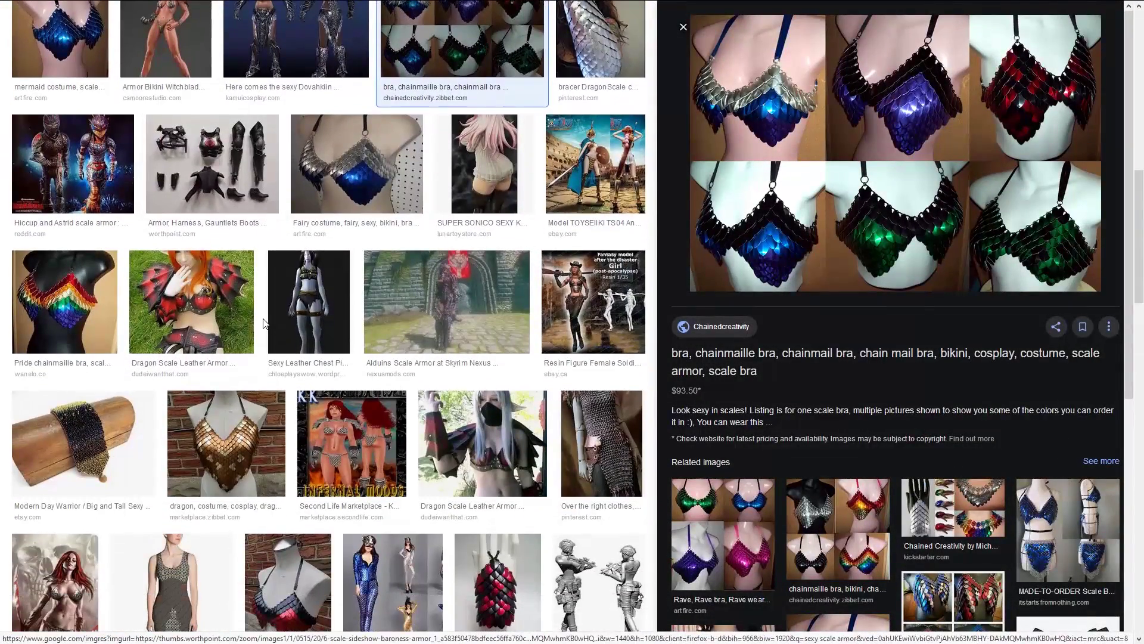
scroll(266, 323, "down", 4)
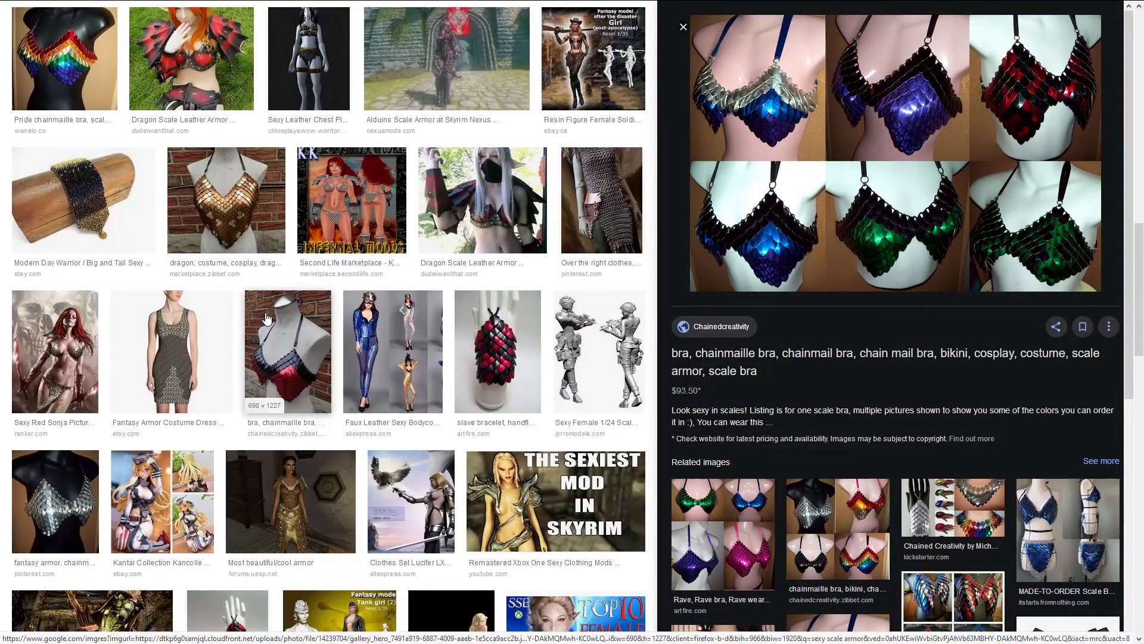
scroll(271, 310, "down", 4)
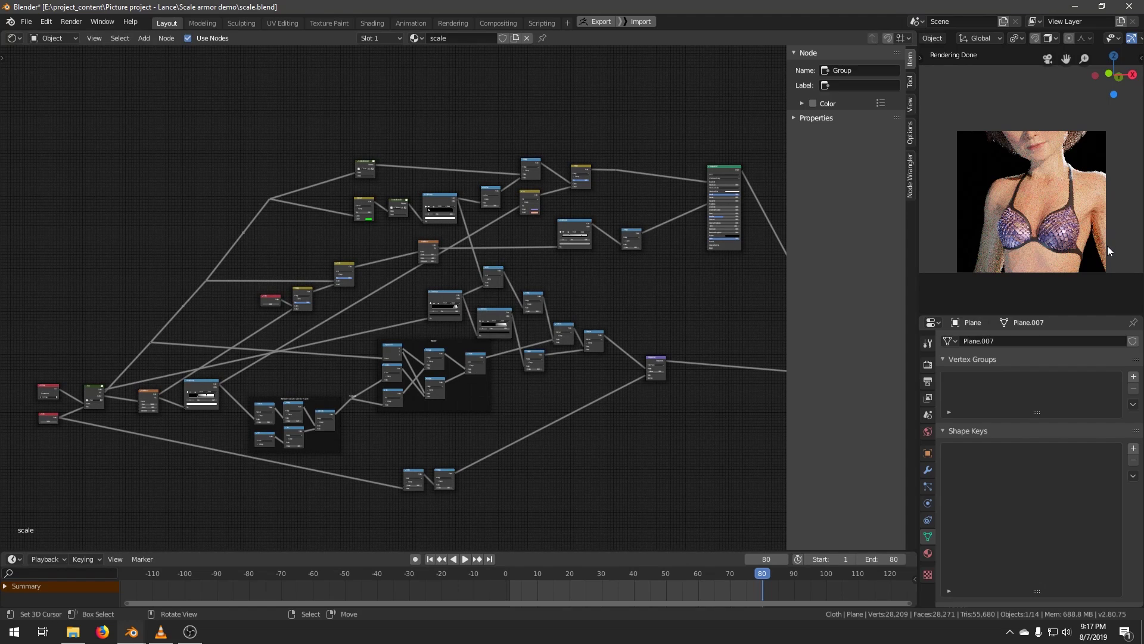
Examine the finished scale material's node tree, from the UV and noise inputs to the shader, alongside its rendered result.
scroll(1100, 252, "up", 3)
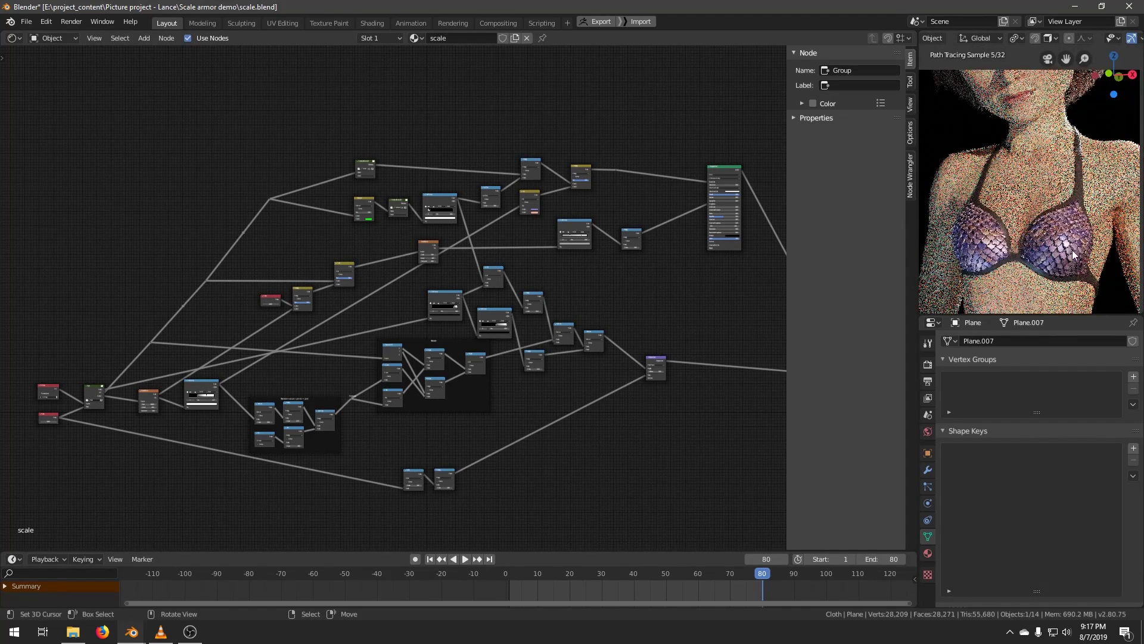
middle_click_drag(440, 393, 454, 361)
scroll(452, 385, "up", 1)
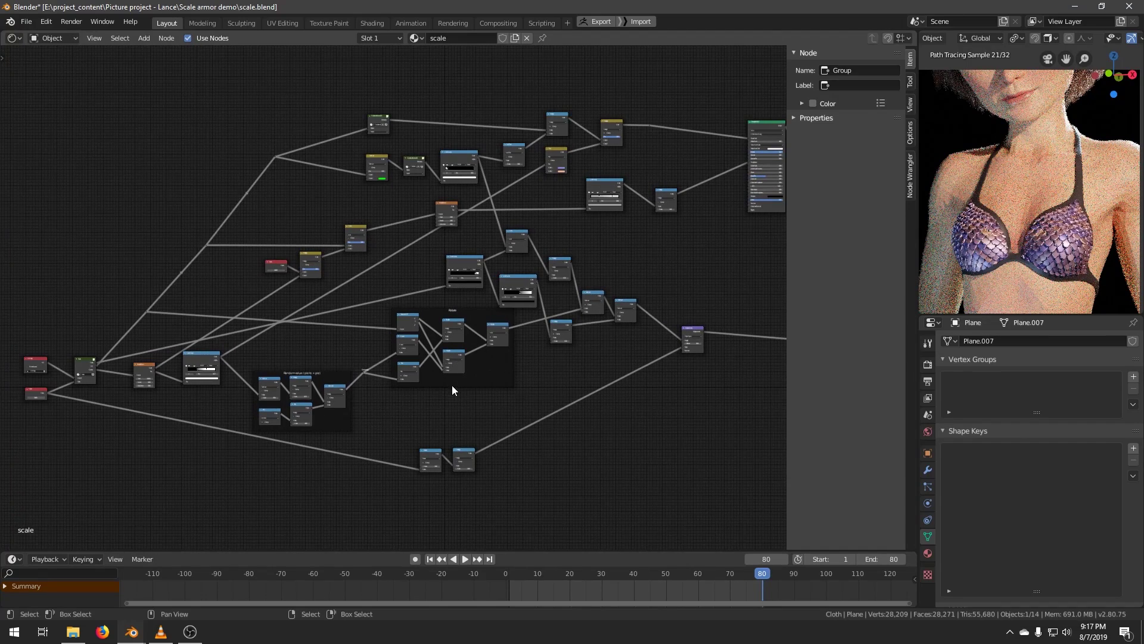
middle_click_drag(226, 382, 130, 424)
middle_click_drag(628, 337, 84, 325)
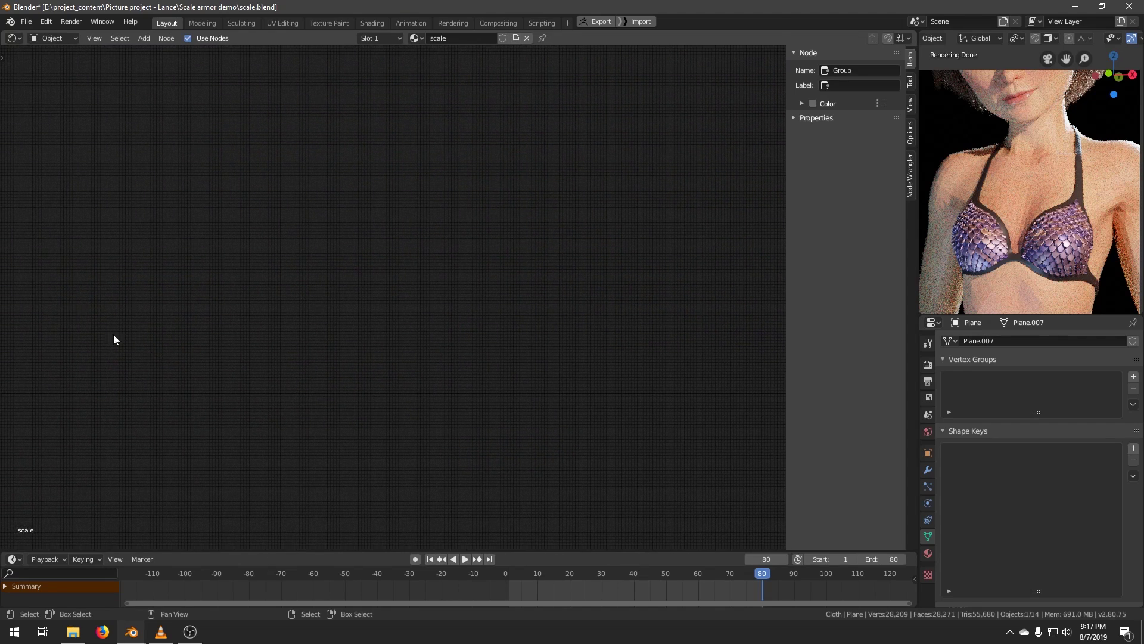
middle_click_drag(533, 319, 490, 364)
middle_click_drag(649, 326, 621, 326)
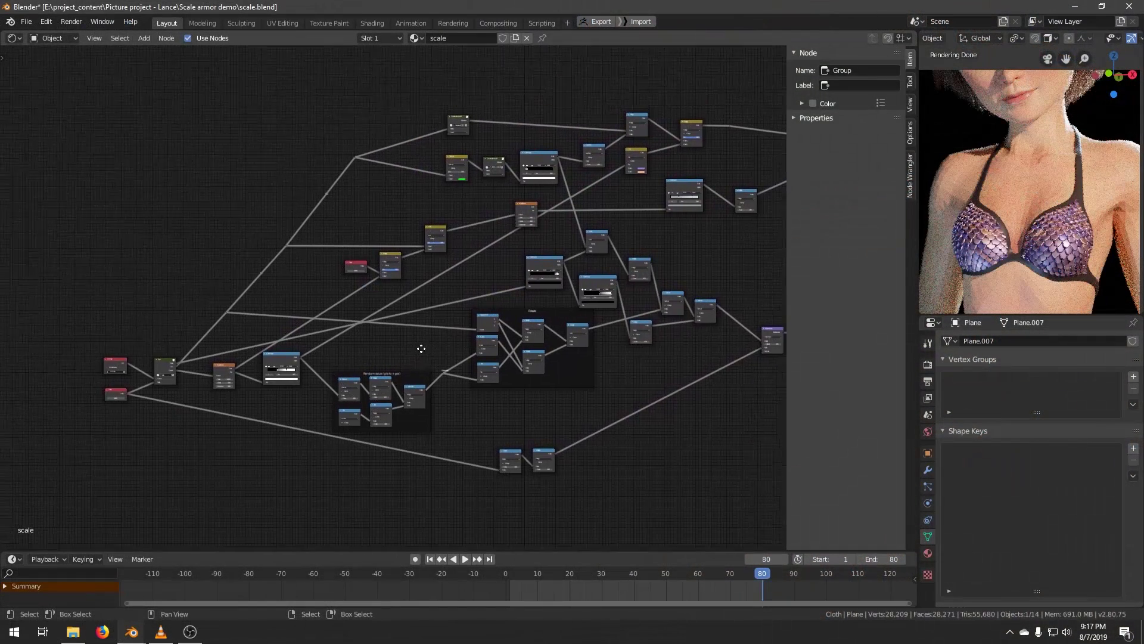
middle_click_drag(421, 349, 326, 377)
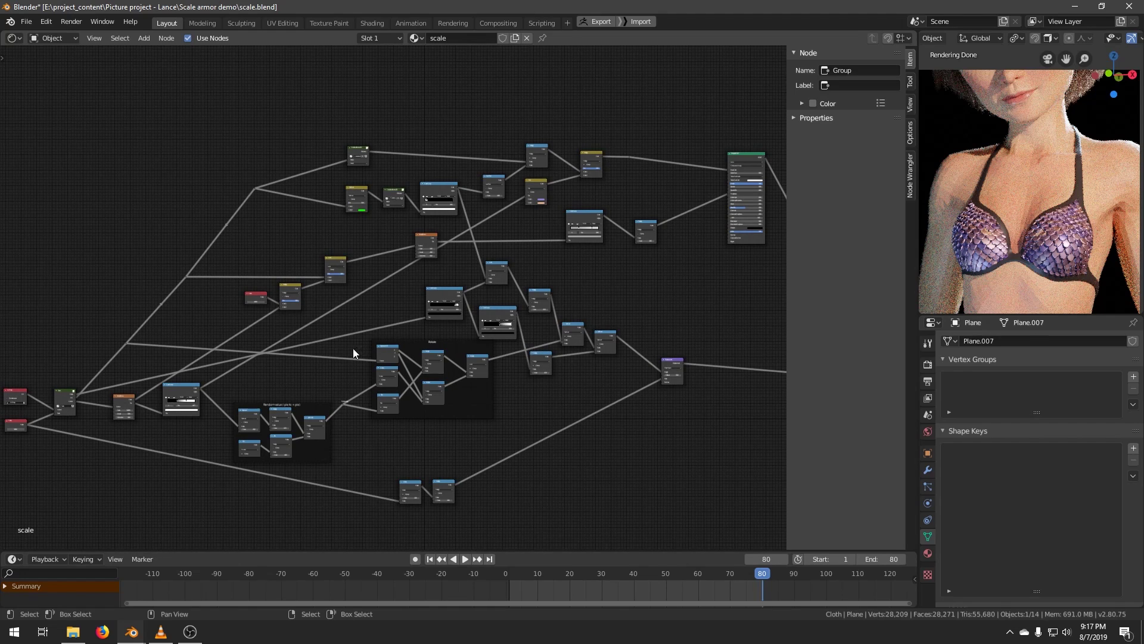
middle_click_drag(338, 377, 378, 348)
scroll(274, 380, "up", 1)
scroll(274, 380, "up", 2)
middle_click_drag(277, 378, 434, 302)
scroll(420, 325, "up", 2)
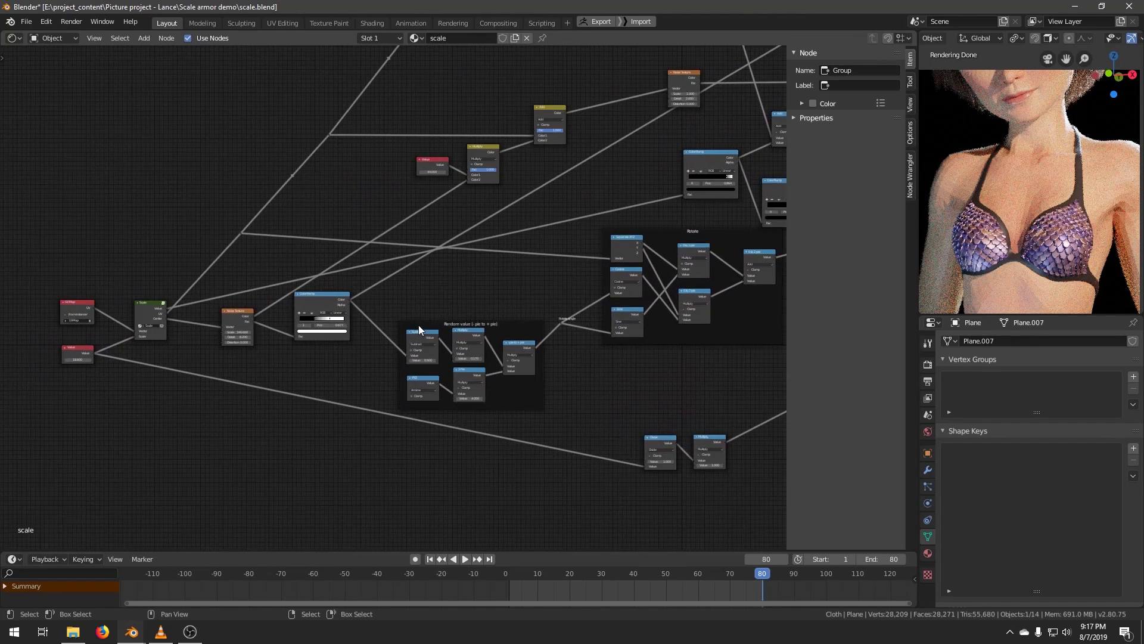
scroll(419, 333, "up", 1)
middle_click_drag(344, 348, 591, 310)
scroll(530, 338, "up", 2)
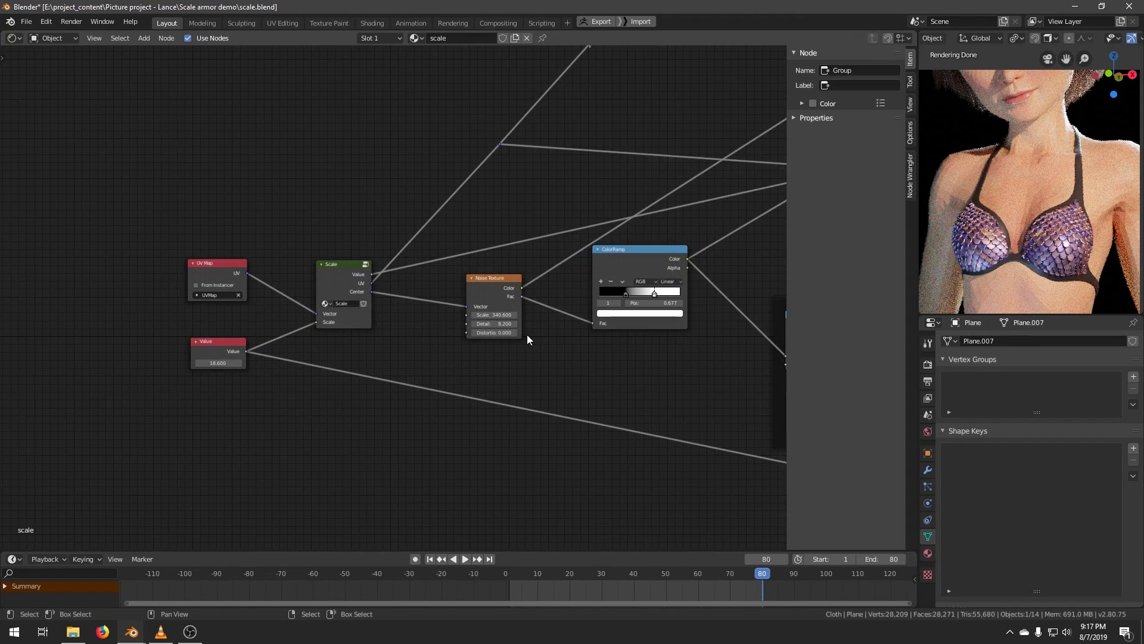
left_click(502, 316)
key("Return")
scroll(605, 347, "down", 4)
middle_click_drag(121, 421, 626, 288)
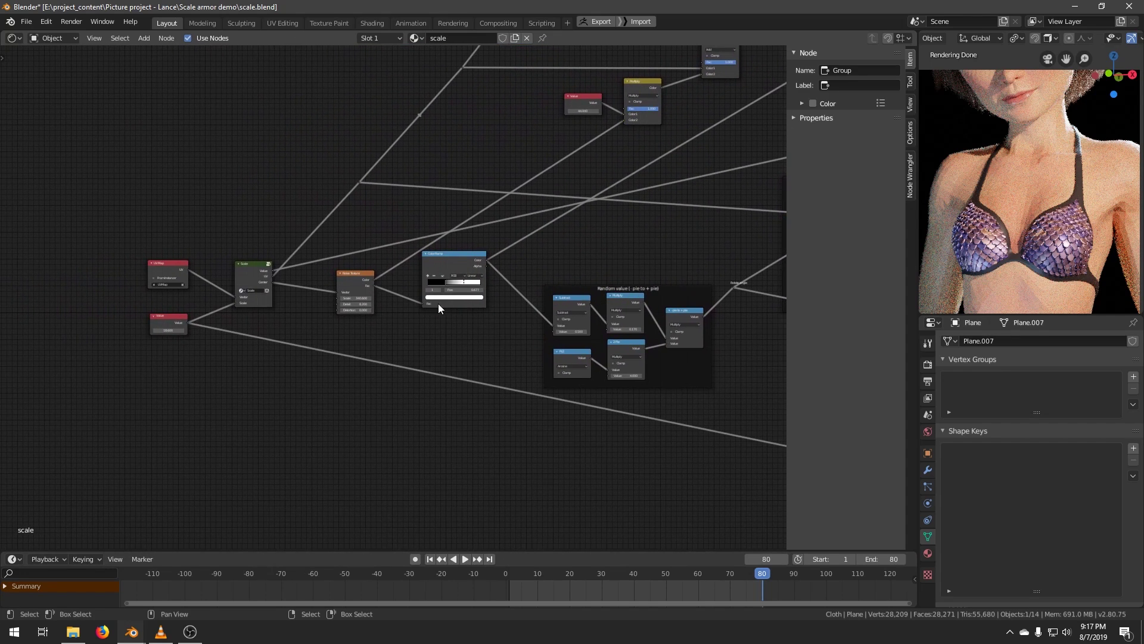
middle_click_drag(437, 308, 481, 333)
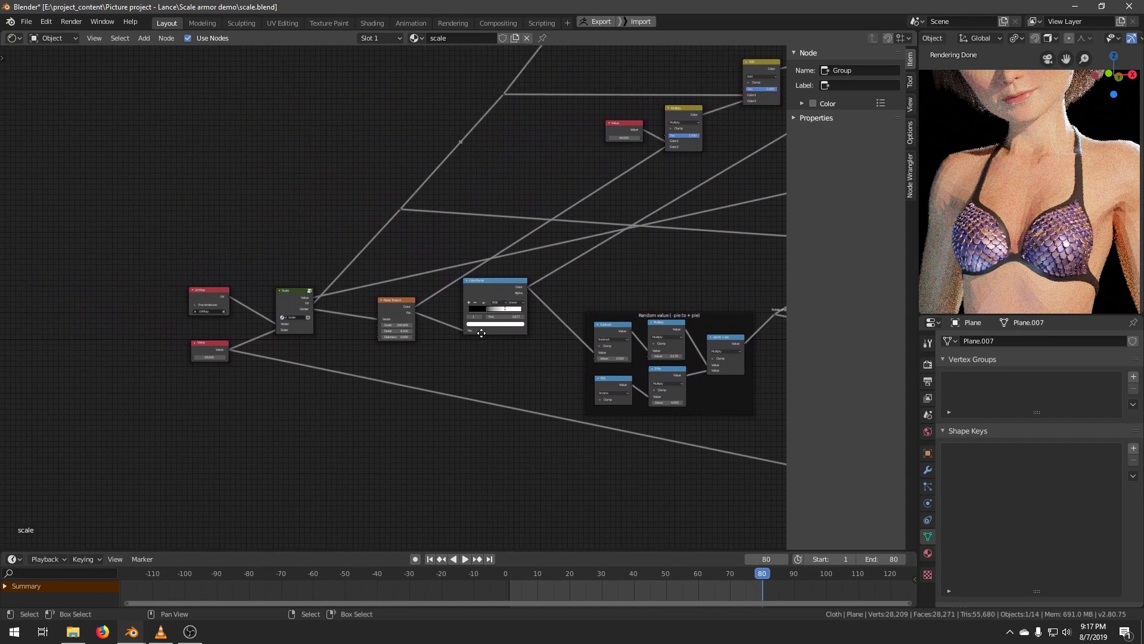
Preview the Scale group node's Value, UV and Center outputs in turn, and switch the preview back to the main shader.
left_click(299, 302, "ctrl+shift")
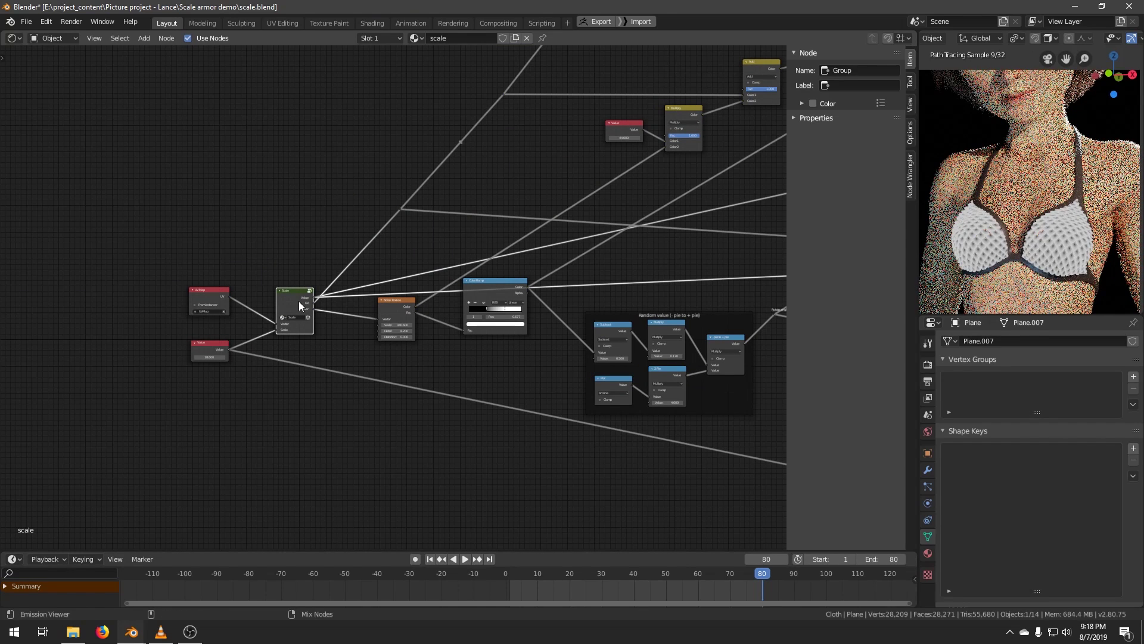
left_click(298, 302, "ctrl+shift")
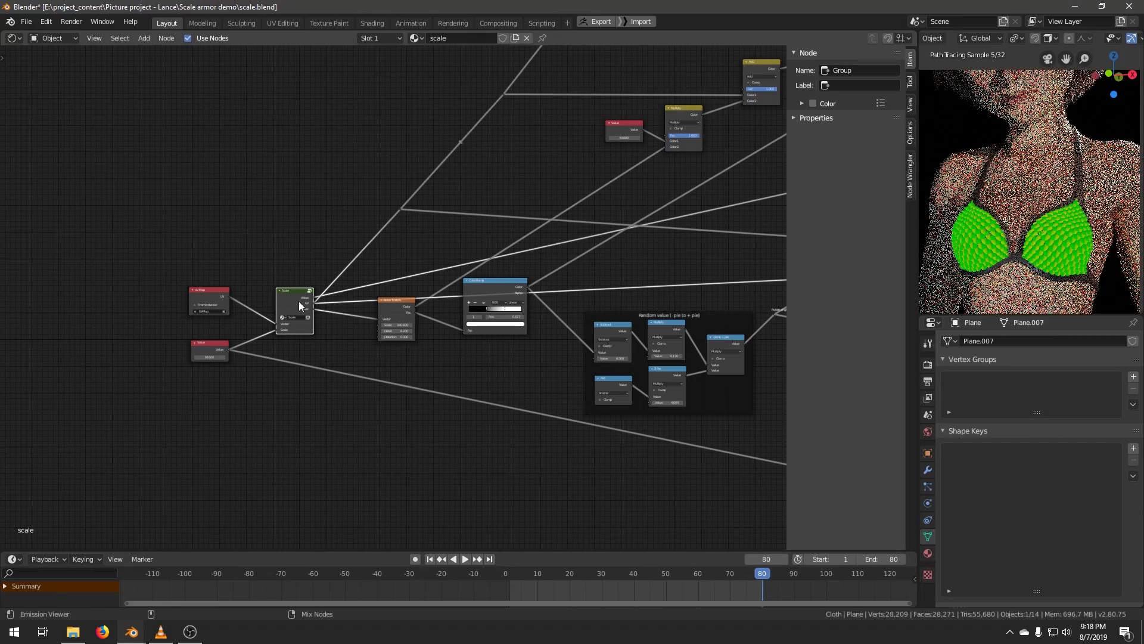
left_click(298, 302, "ctrl+shift")
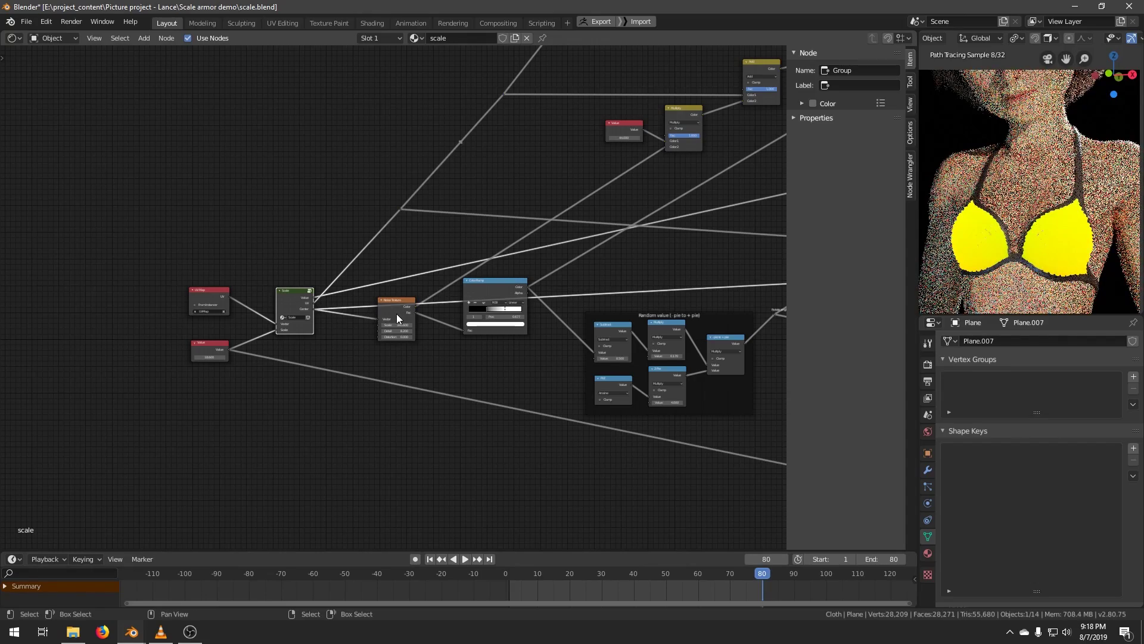
scroll(1080, 246, "up", 1)
scroll(620, 271, "down", 5)
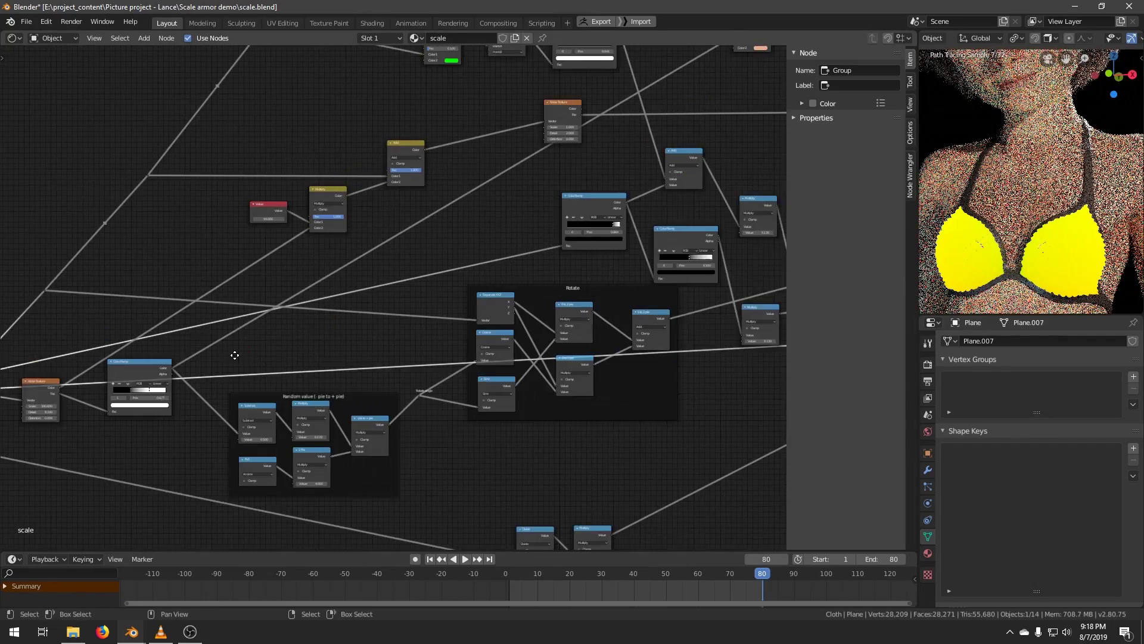
middle_click_drag(528, 273, 519, 278)
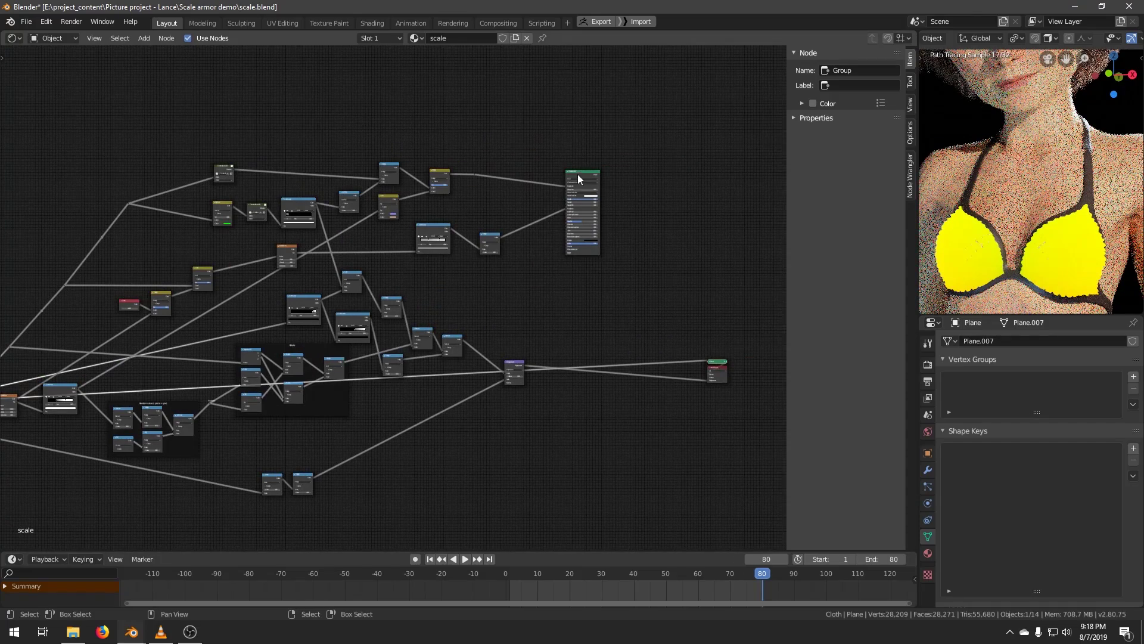
left_click(584, 173, "ctrl+shift")
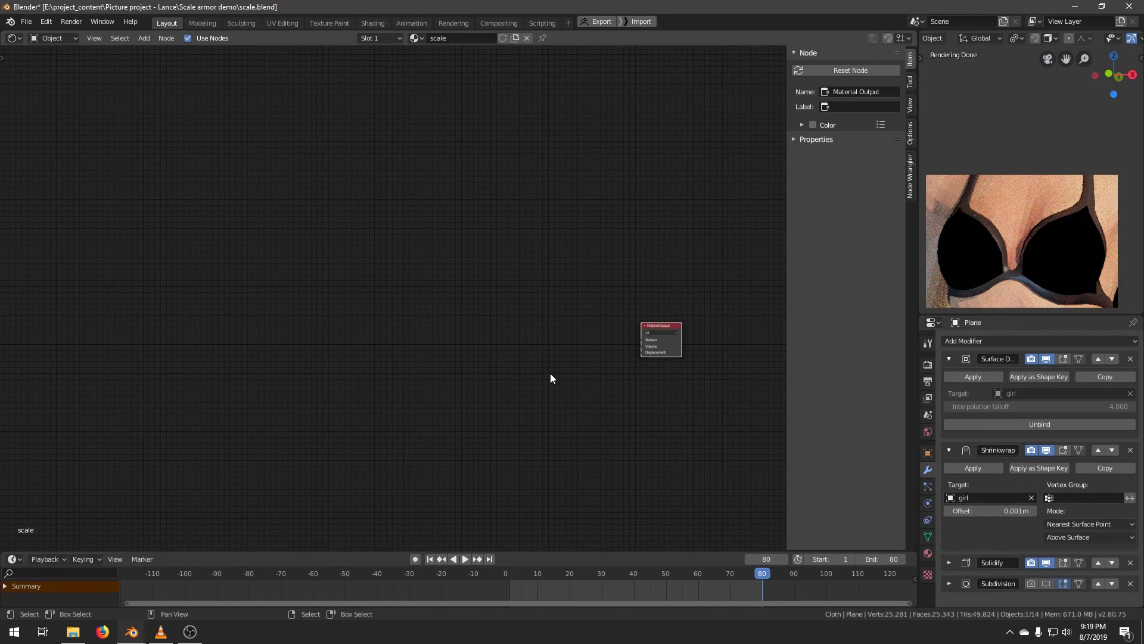
Add a UV Map node to the emptied scale material and assign it the UVMap layer.
middle_click_drag(385, 348, 405, 348)
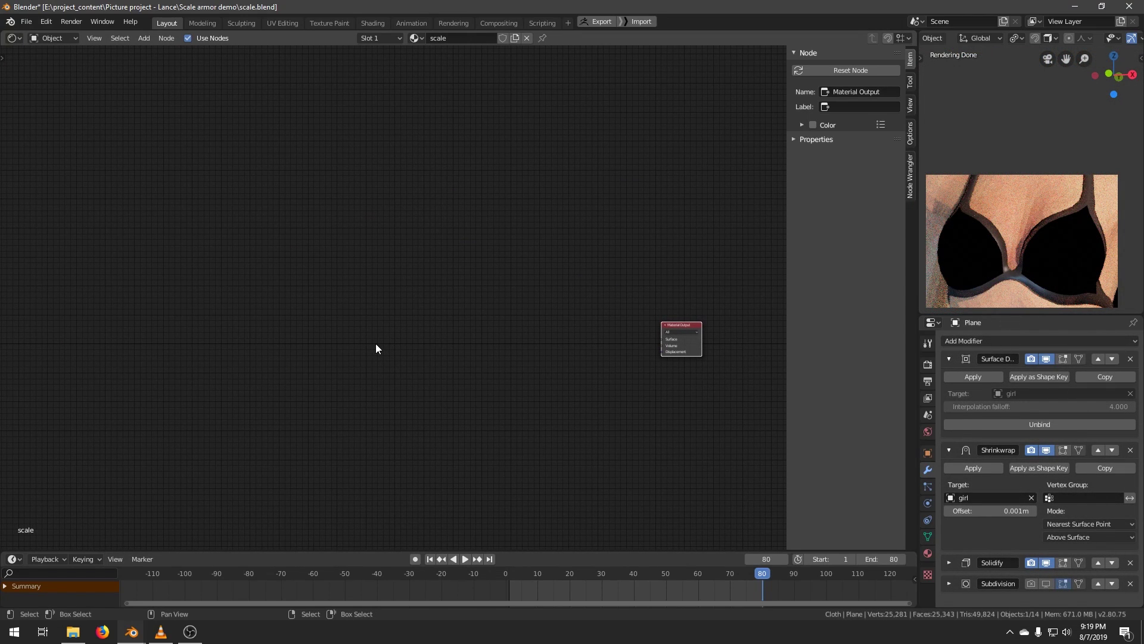
key("shift+a")
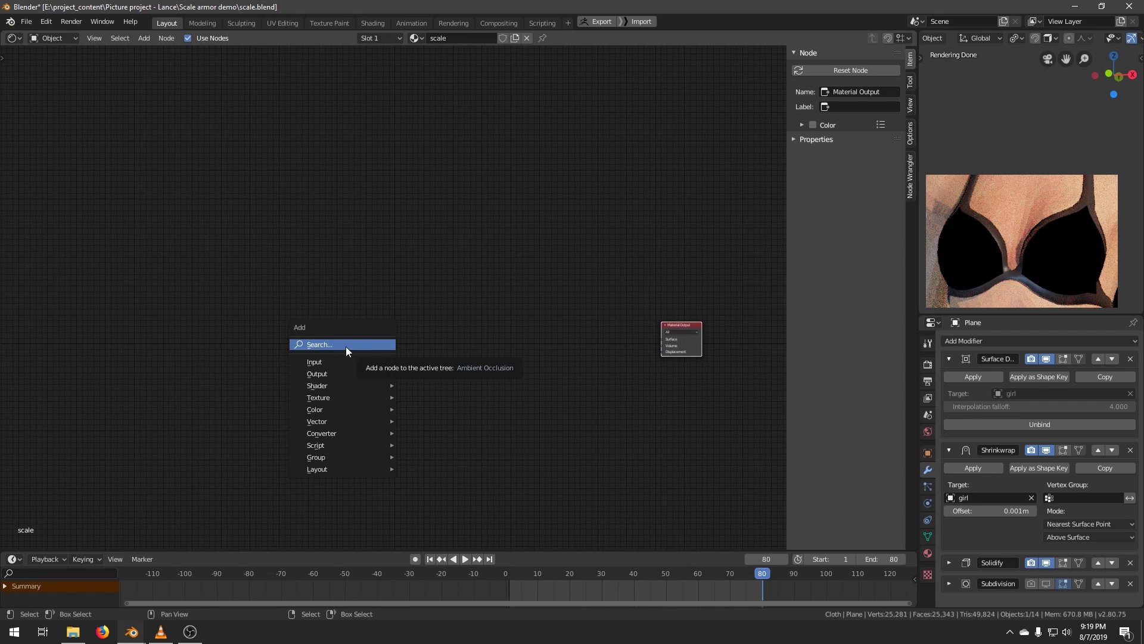
mouse_move(325, 362)
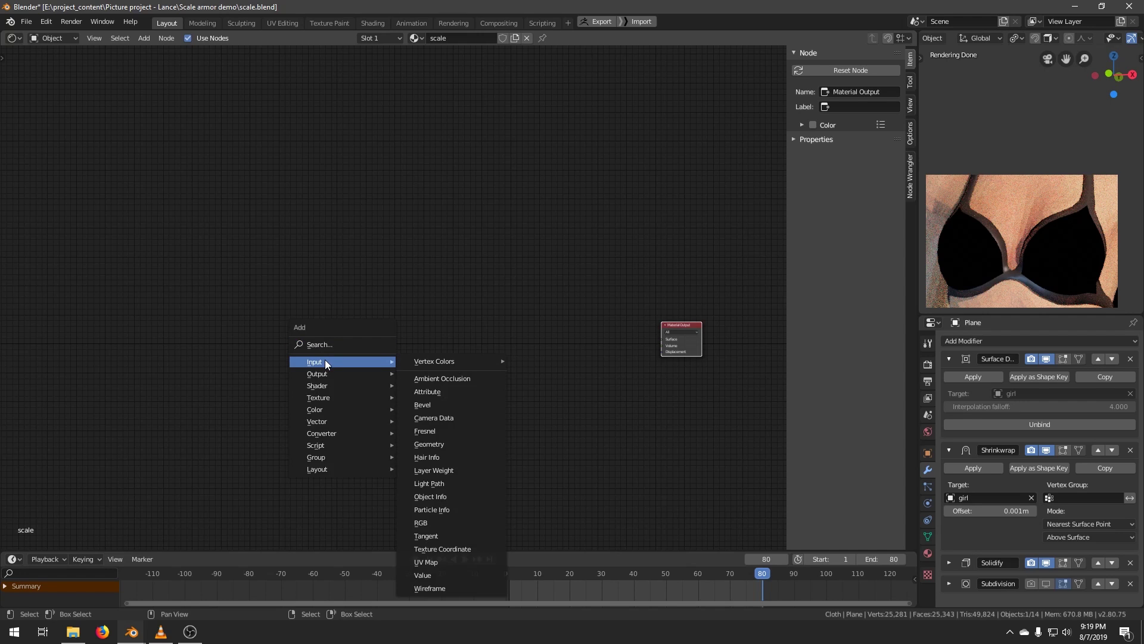
left_click(453, 561)
left_click(182, 318)
left_click(206, 355)
Add a MixRGB node beside the UV Map node and a Value node beneath the UV Map node.
key("shift+a")
mouse_move(288, 373)
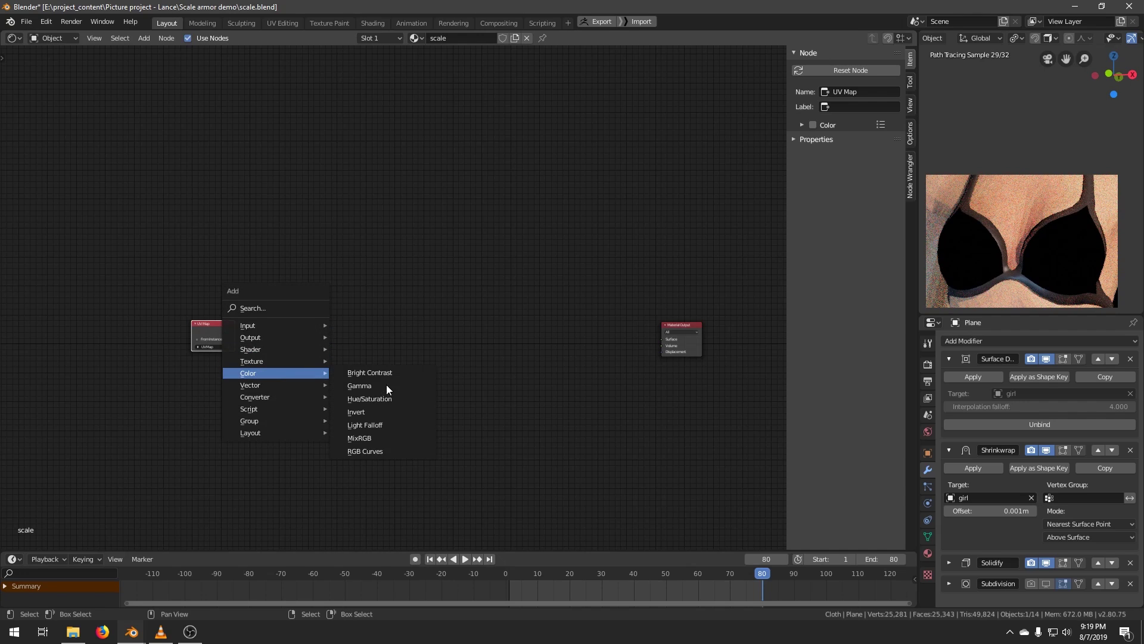
left_click(387, 439)
left_click(333, 301)
key("shift+a")
mouse_move(422, 323)
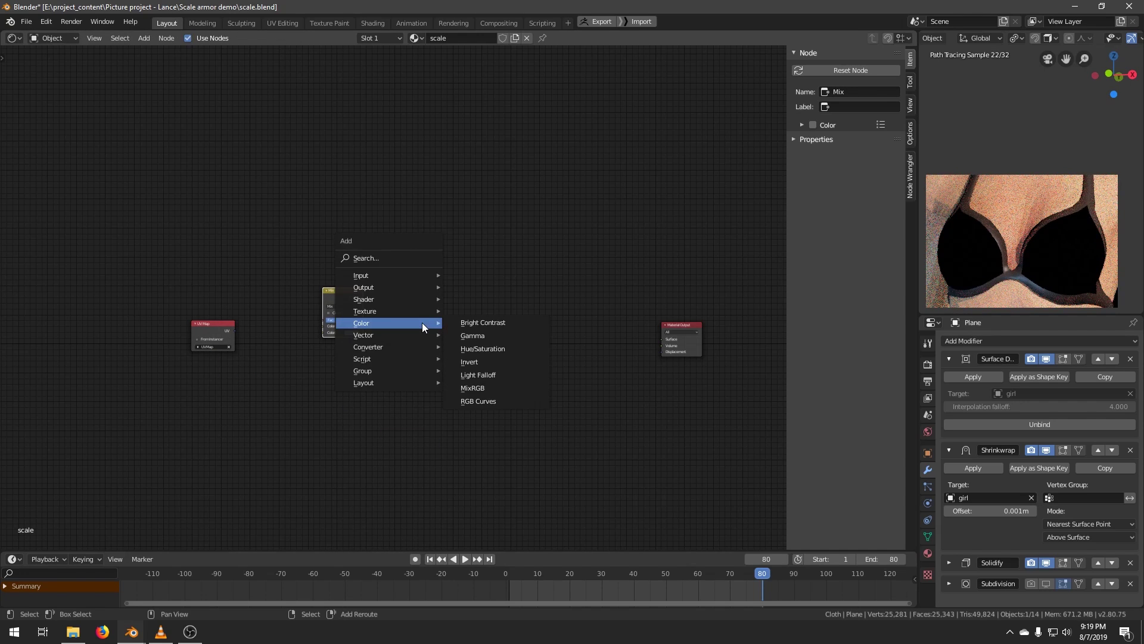
mouse_move(392, 275)
left_click(485, 465)
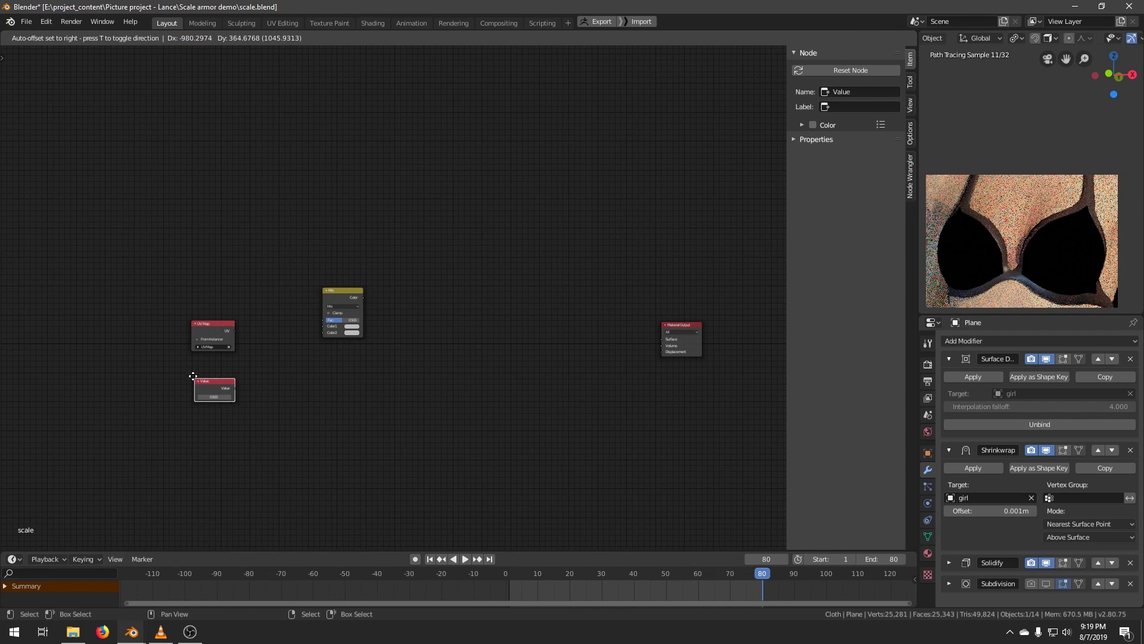
left_click(192, 372)
Connect the UV Map and Value outputs to the mix node's Color1 and Color2, and set its blend mode to Multiply.
left_click_drag(234, 331, 326, 332)
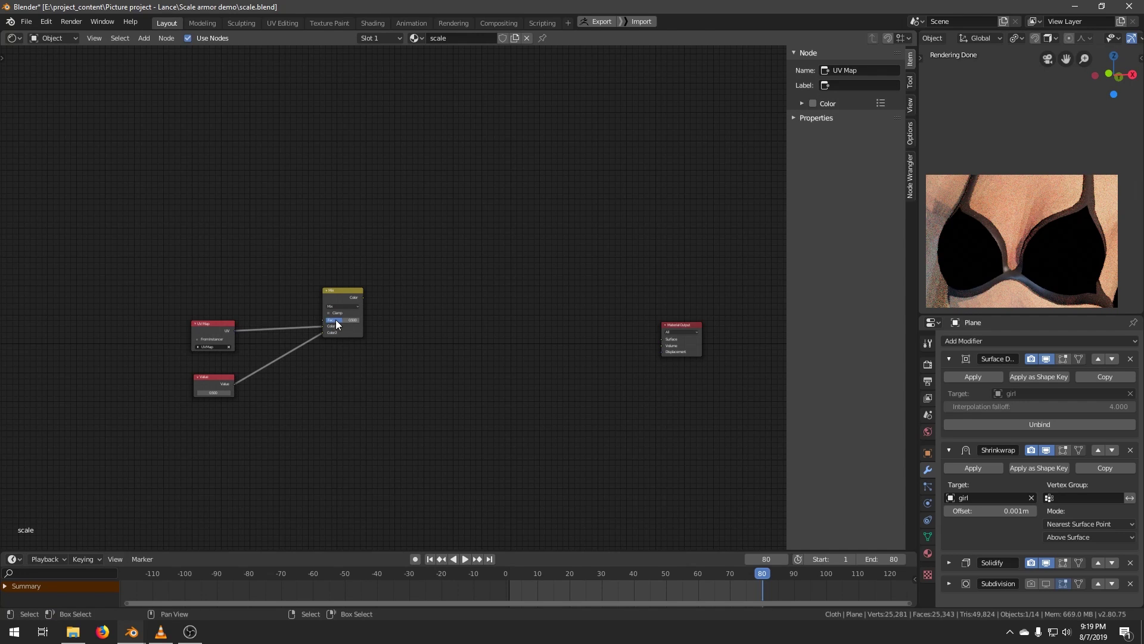
left_click(353, 305)
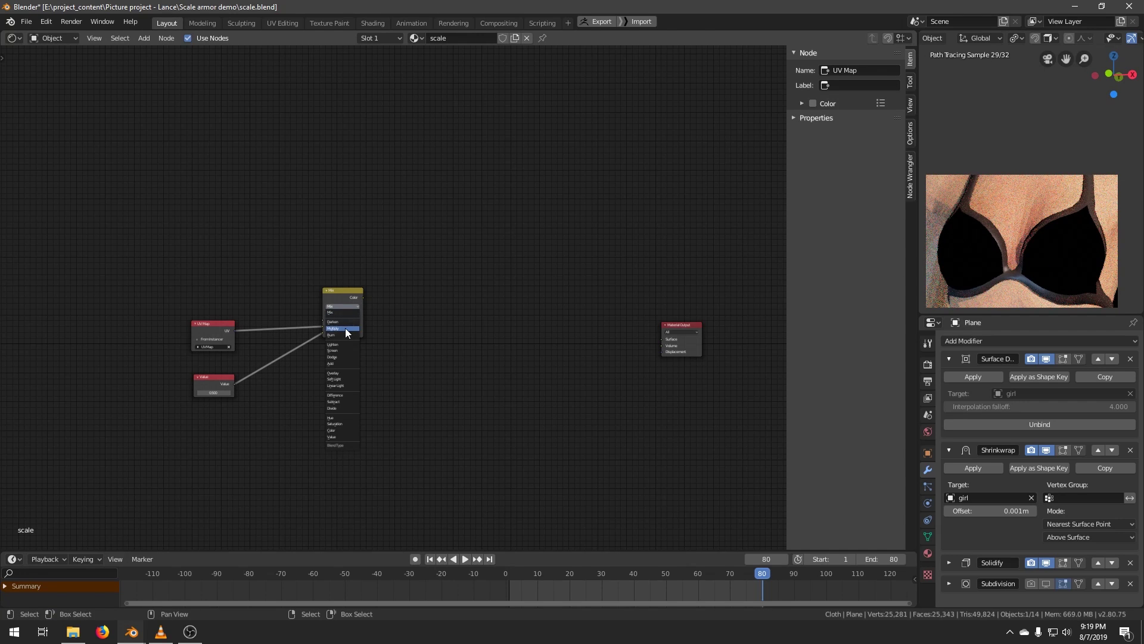
left_click(346, 328)
Preview the Multiply node's output, reposition the node slightly, and raise the number in the Value node.
scroll(346, 345, "up", 3)
middle_click_drag(345, 345, 531, 285)
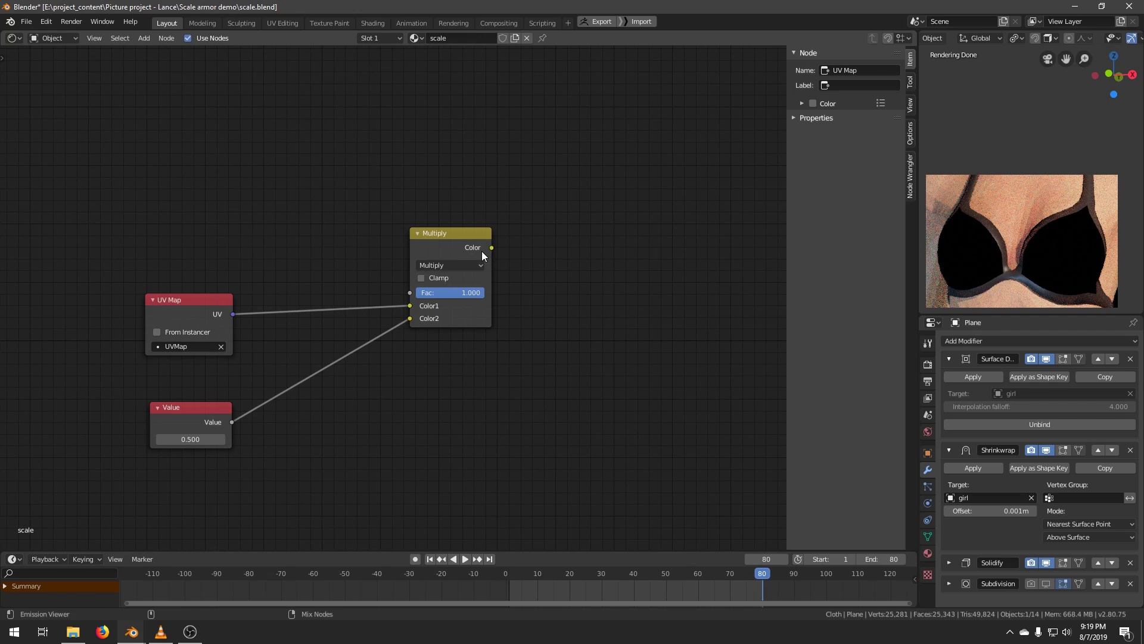
left_click(472, 279, "ctrl+shift")
left_click_drag(453, 242, 473, 268)
left_click_drag(190, 439, 401, 436)
Insert a Separate XYZ node after the Multiply node and preview its Y output.
middle_click_drag(530, 406, 278, 426)
key("shift+a")
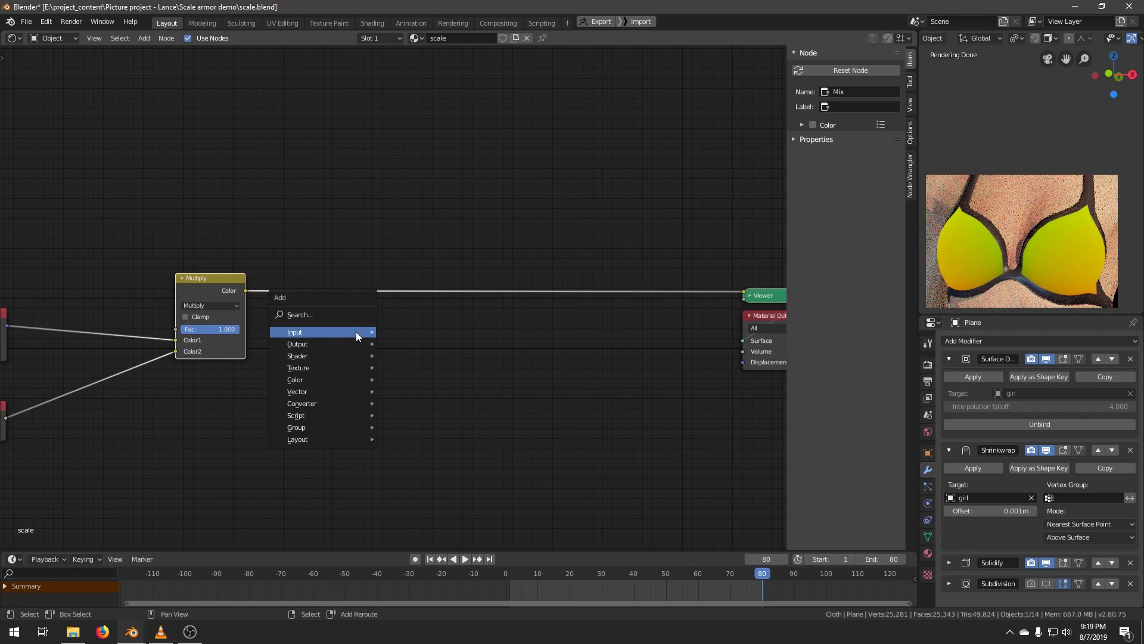
mouse_move(315, 402)
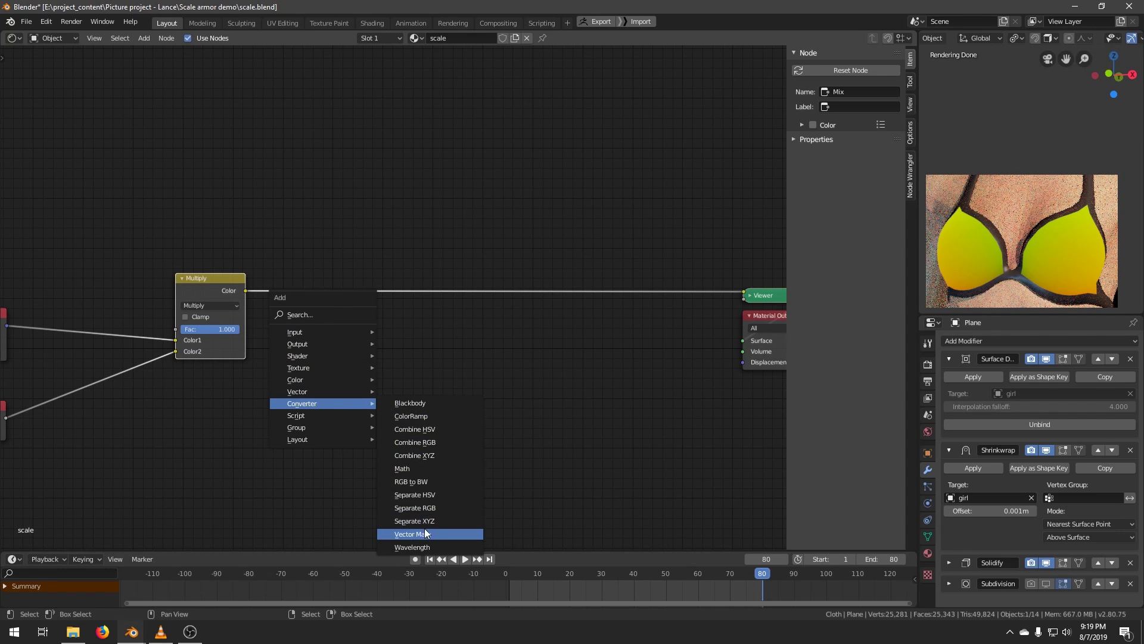
left_click(405, 520)
left_click(309, 245)
middle_click_drag(389, 305, 329, 359)
scroll(331, 343, "up", 2)
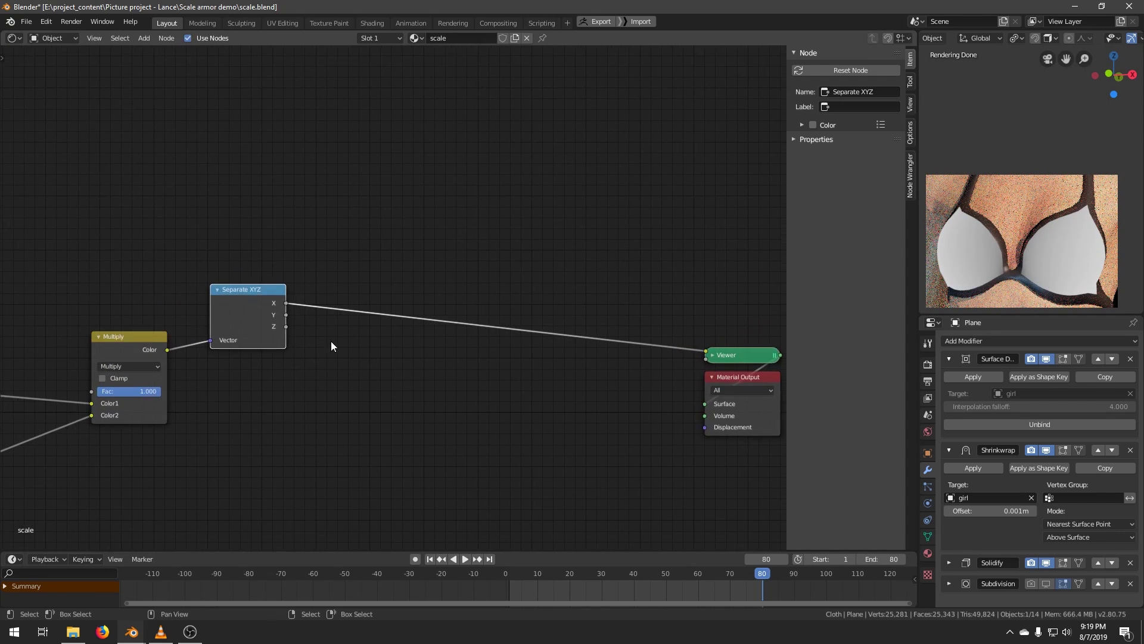
left_click(234, 310, "ctrl+shift")
Insert a Math node between the Separate XYZ node and the Viewer, and set its operation to Floor.
key("shift+a")
mouse_move(414, 260)
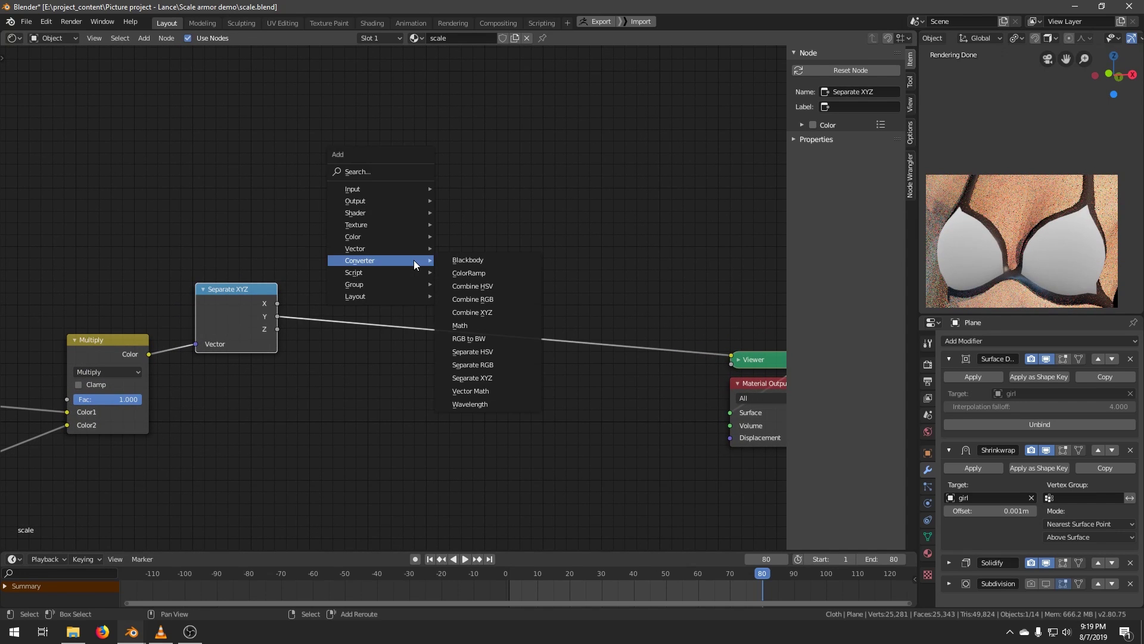
left_click(469, 325)
left_click(412, 305)
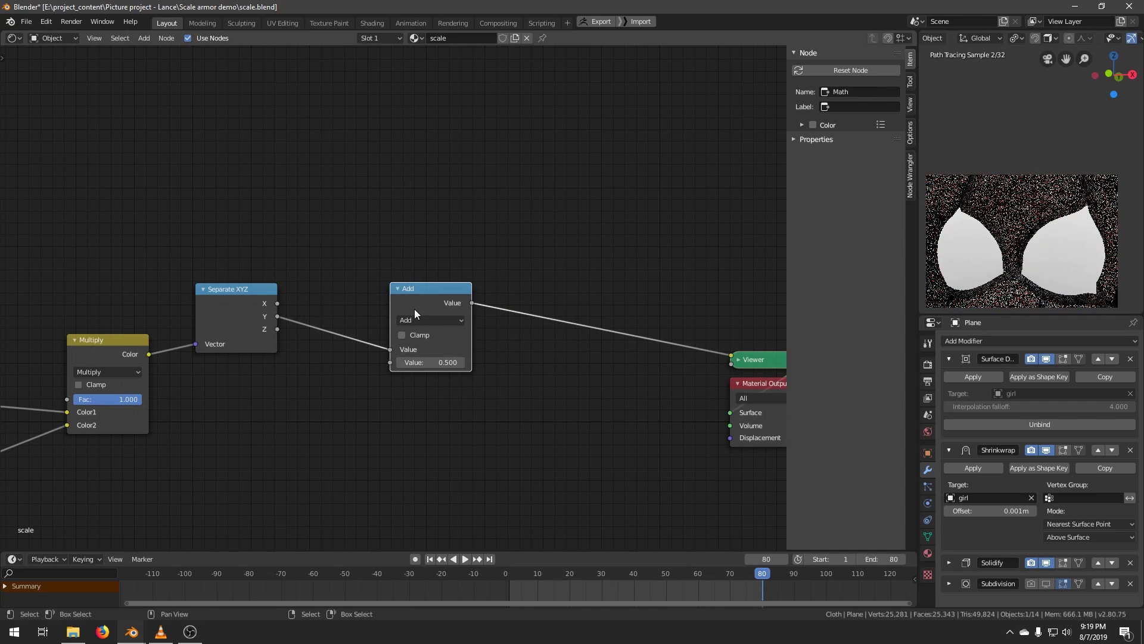
left_click(422, 321)
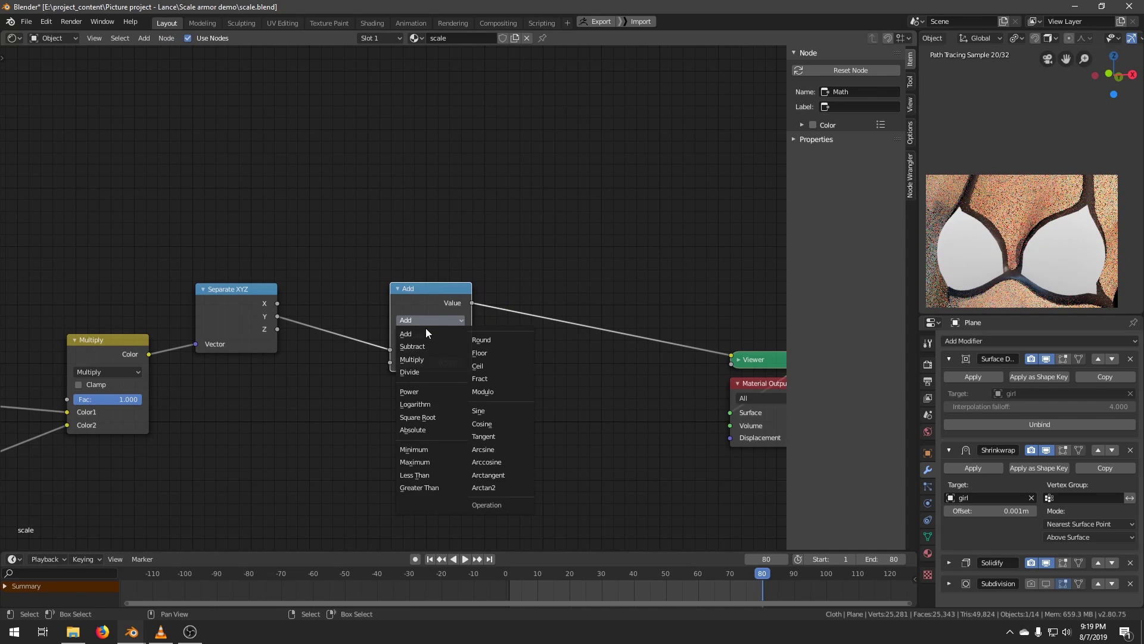
left_click(480, 353)
Move the Floor node above Separate XYZ and feed it from the X output instead.
key("g")
left_click(400, 242)
left_click_drag(277, 303, 427, 334)
middle_click_drag(457, 361, 392, 370)
middle_click_drag(219, 387, 287, 356)
scroll(304, 338, "down", 2)
left_click_drag(417, 271, 384, 239)
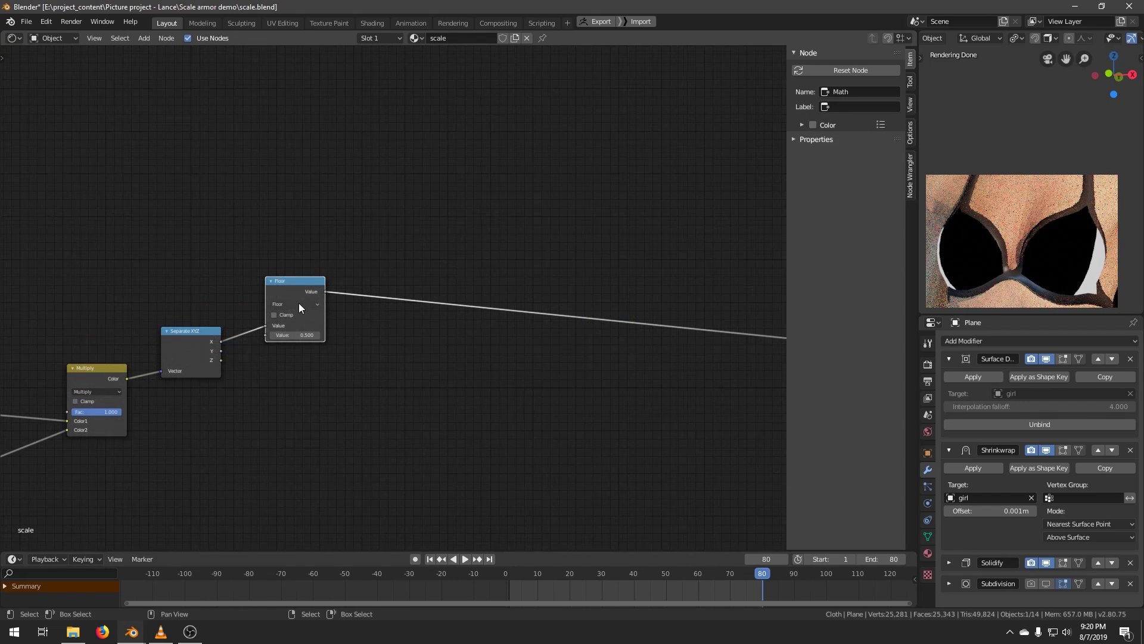
Duplicate the Floor node, insert the copy after it, and set the copy's operation to Add.
key("shift+d")
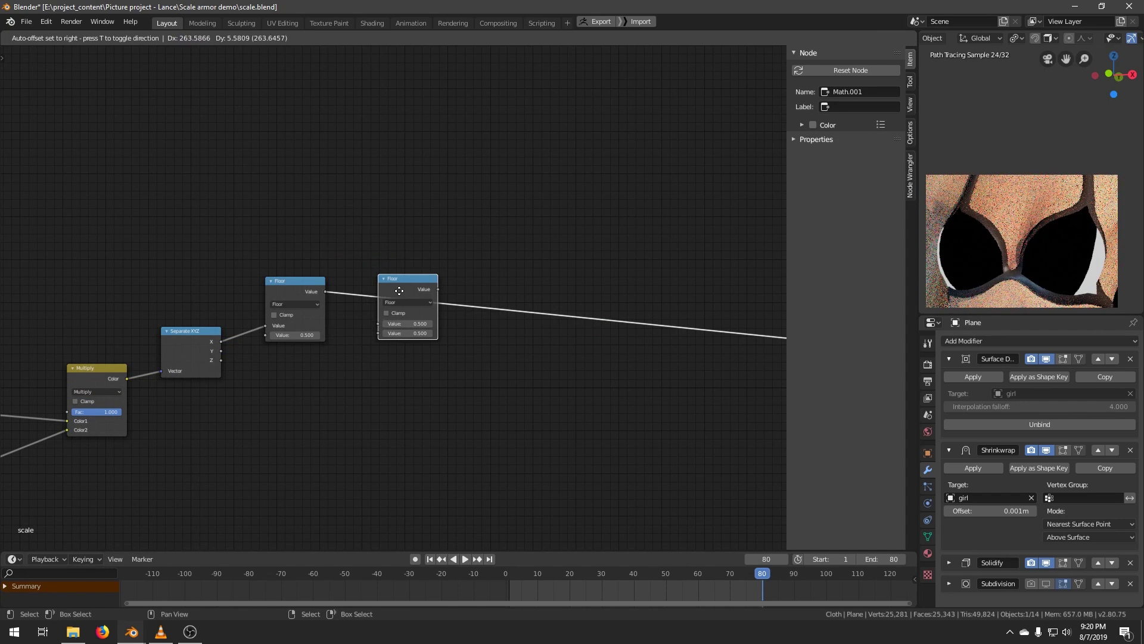
left_click(398, 302)
left_click(399, 301)
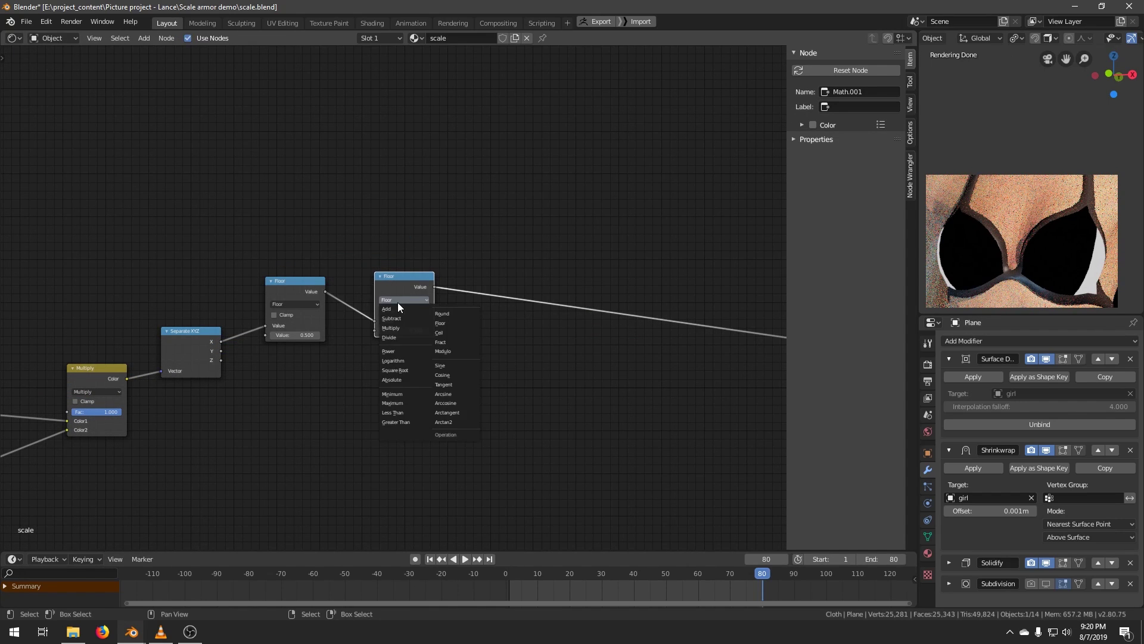
left_click(412, 308)
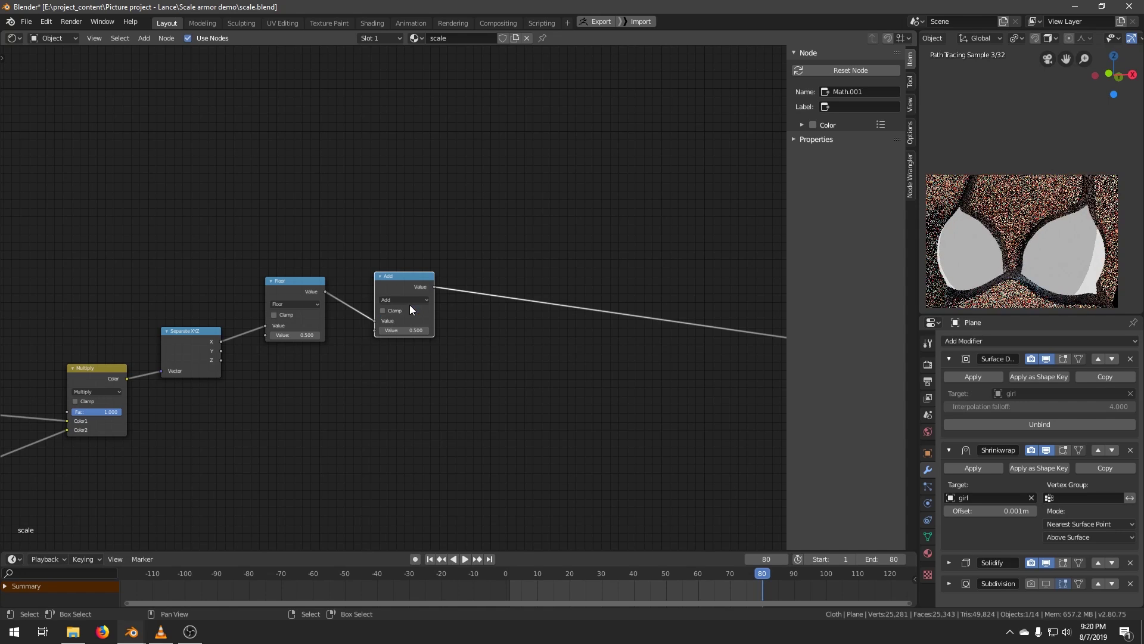
middle_click_drag(409, 305, 255, 307)
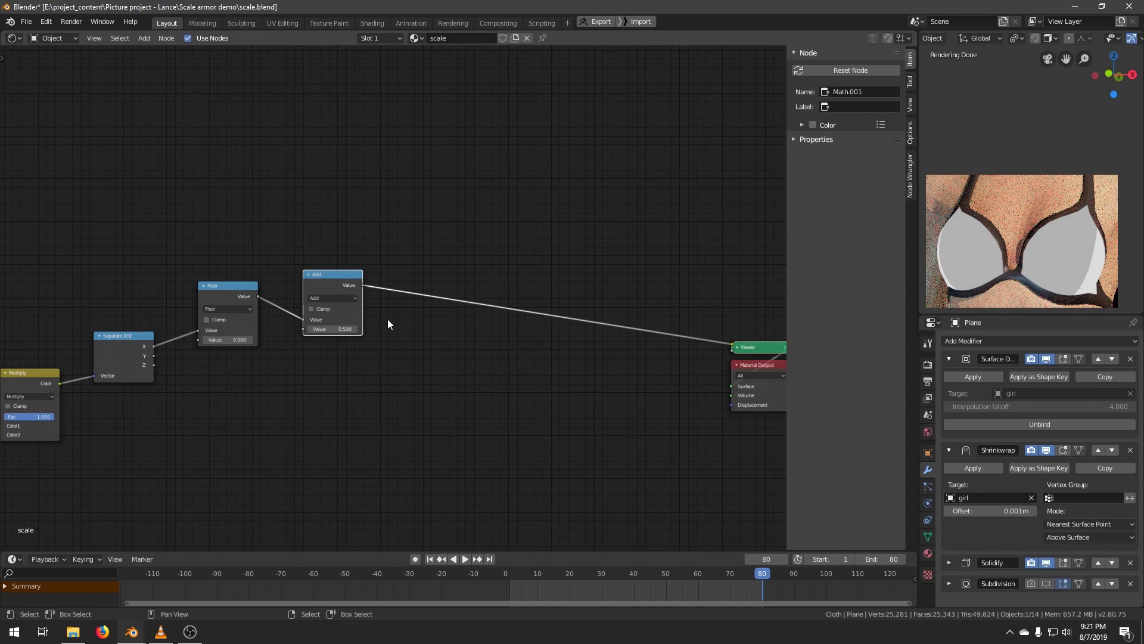
middle_click_drag(388, 322, 365, 327)
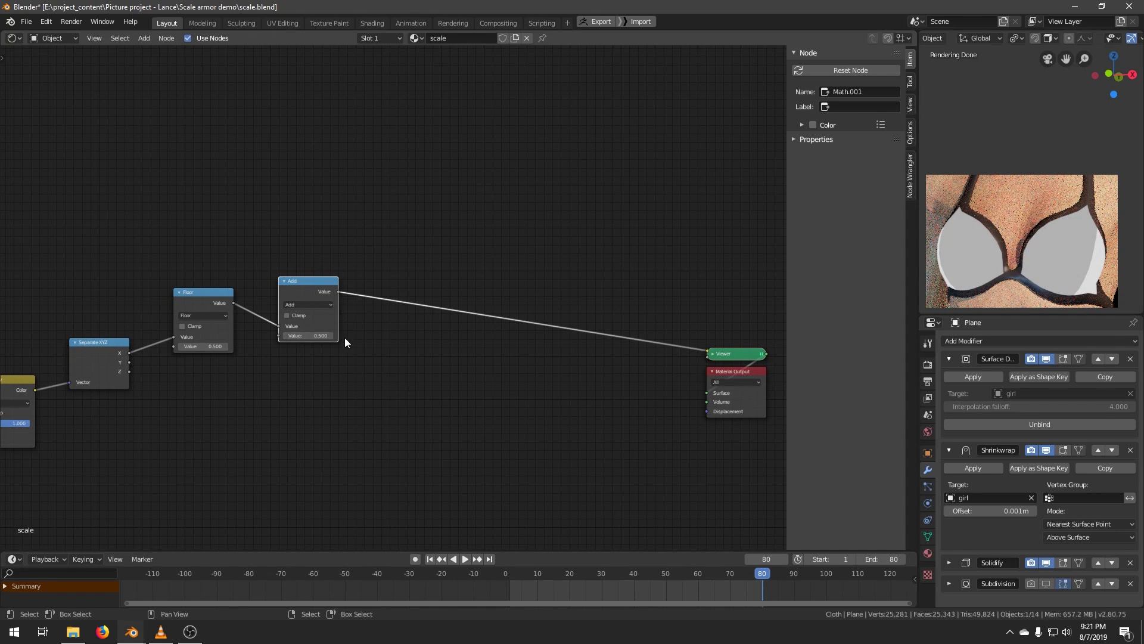
middle_click_drag(422, 353, 451, 345)
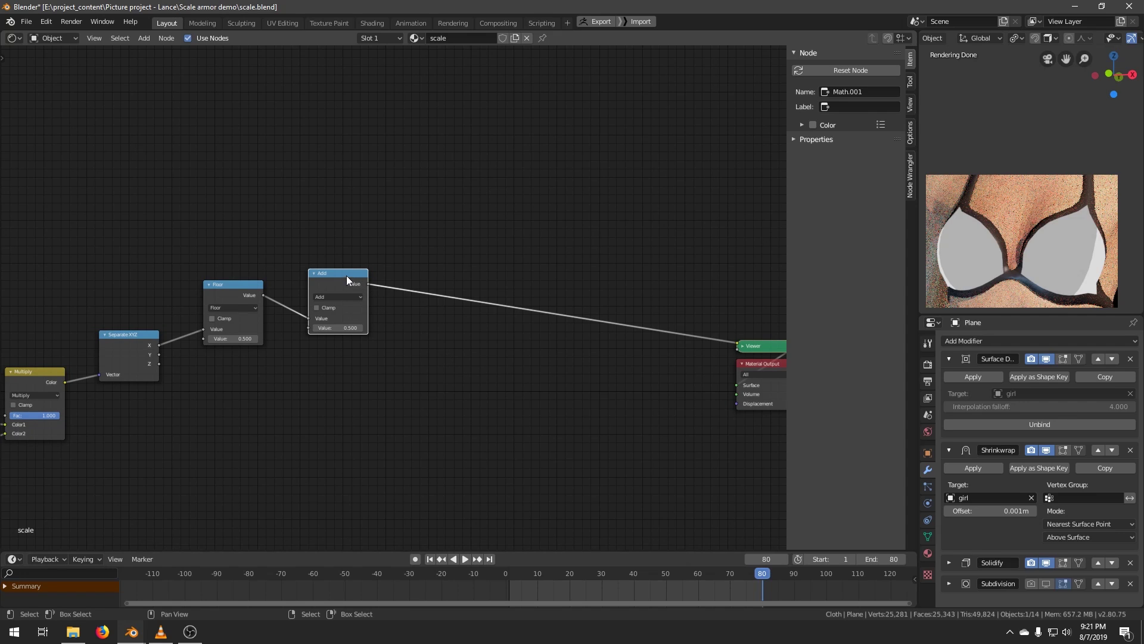
Duplicate the Add node, set the copy to Round, and feed it from the Separate XYZ node's Y output.
key("shift+d")
left_click(438, 280)
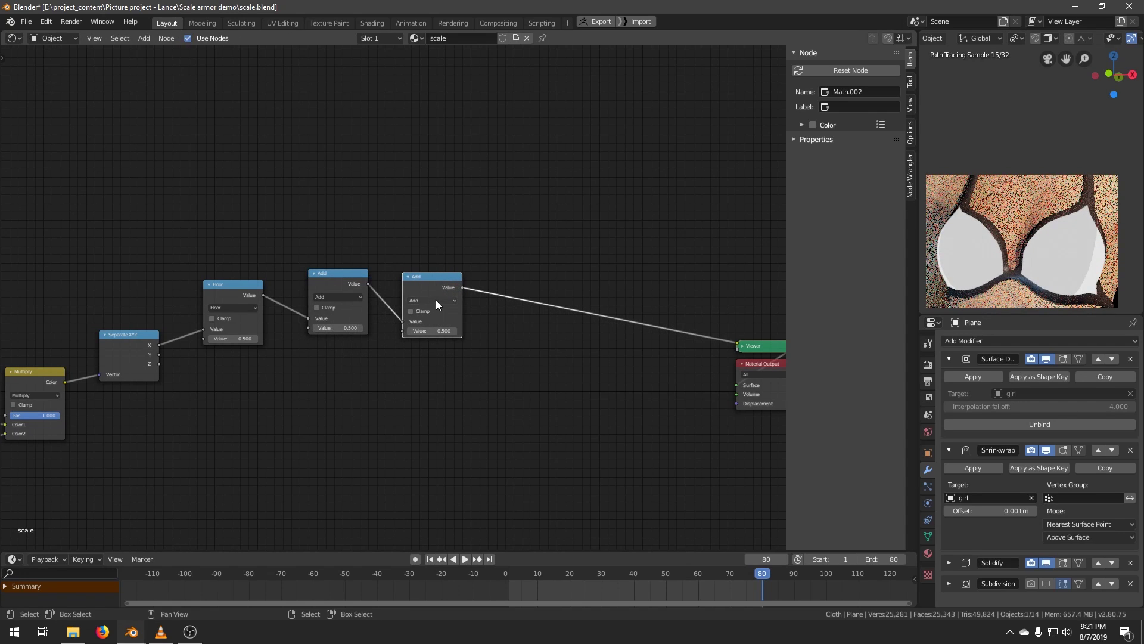
left_click(435, 299)
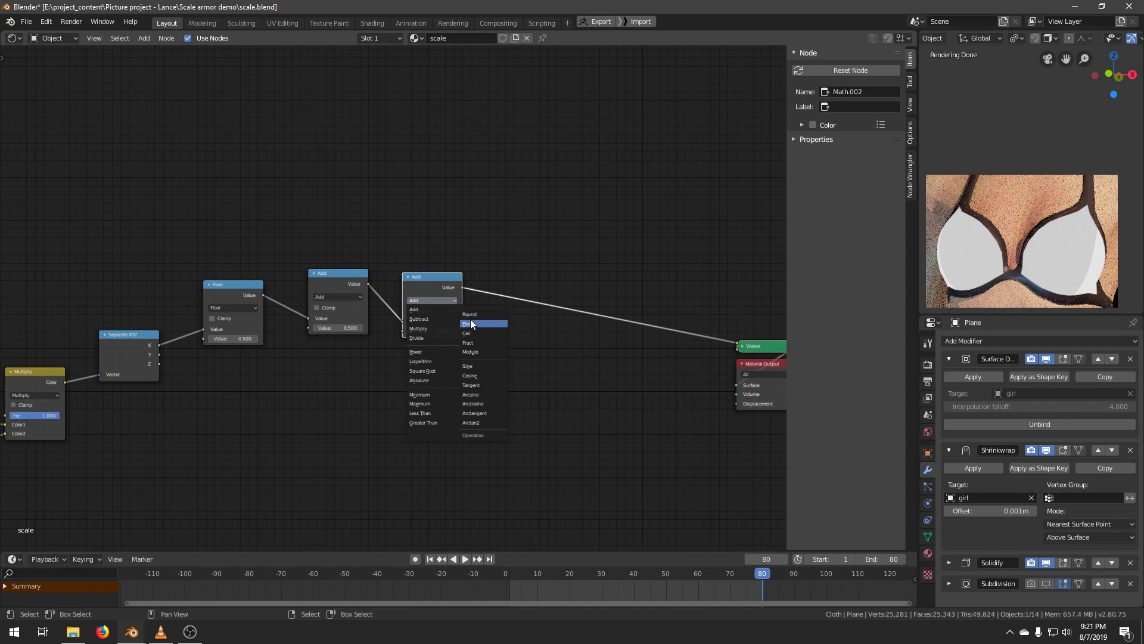
left_click(470, 315)
left_click_drag(160, 354, 403, 321)
left_click_drag(368, 284, 395, 338)
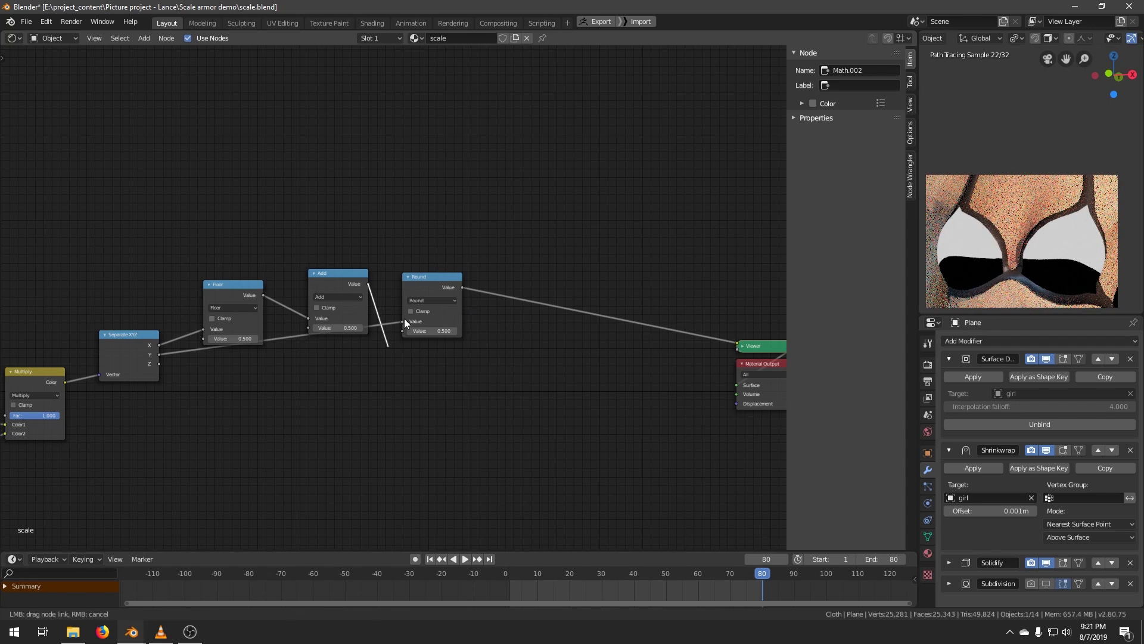
Rearrange the math nodes so that Round sits directly beneath the Floor and Add pair.
left_click_drag(435, 279, 479, 246)
key("b")
key("Escape")
key("g")
left_click(433, 297)
middle_click_drag(286, 430, 323, 381)
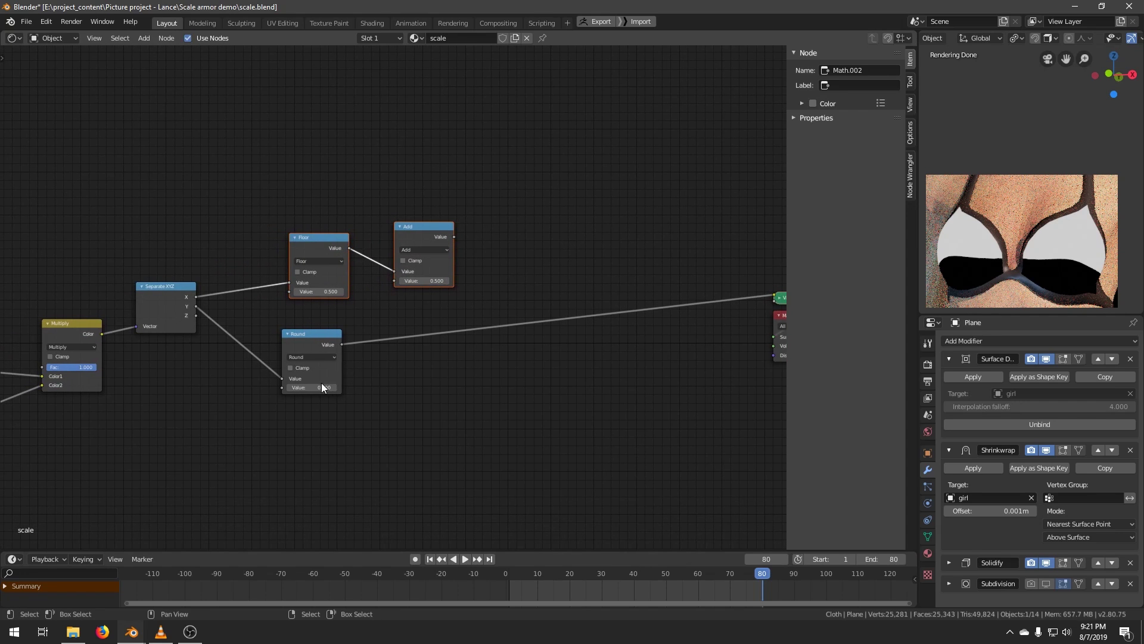
mouse_move(317, 388)
left_mouse_down()
mouse_move(334, 388)
mouse_move(317, 388)
left_mouse_up()
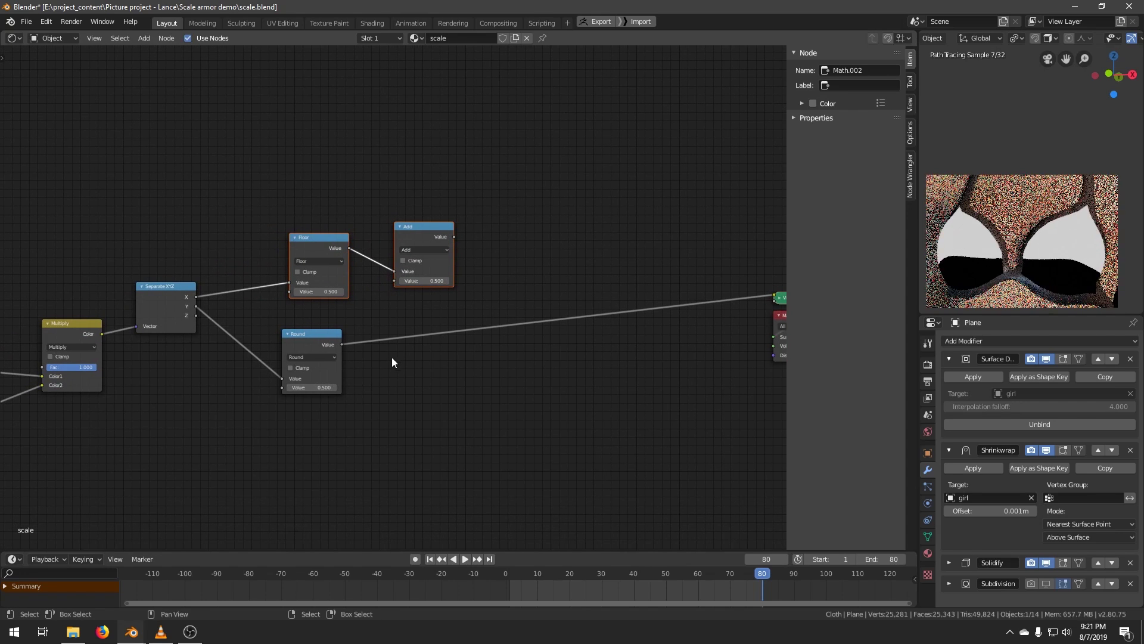
Cut the link from the Round node to the Viewer and switch the 3D viewport to solid shading.
scroll(438, 354, "down", 1)
middle_click_drag(438, 355, 417, 381)
scroll(416, 382, "down", 1)
right_click_drag(523, 246, 500, 419, "ctrl")
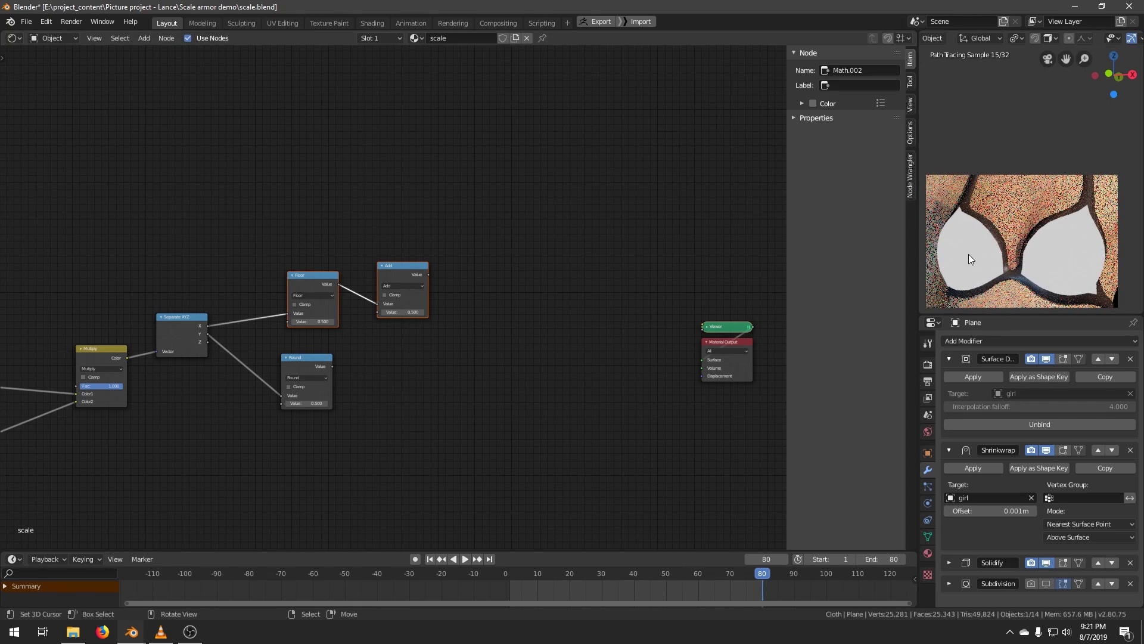
key("z")
left_click(1037, 254)
Nudge the Floor and Add nodes slightly to tidy their placement above Round, and clear the selection.
key("g")
left_click(368, 330)
middle_click_drag(369, 330, 359, 331)
left_click(449, 409)
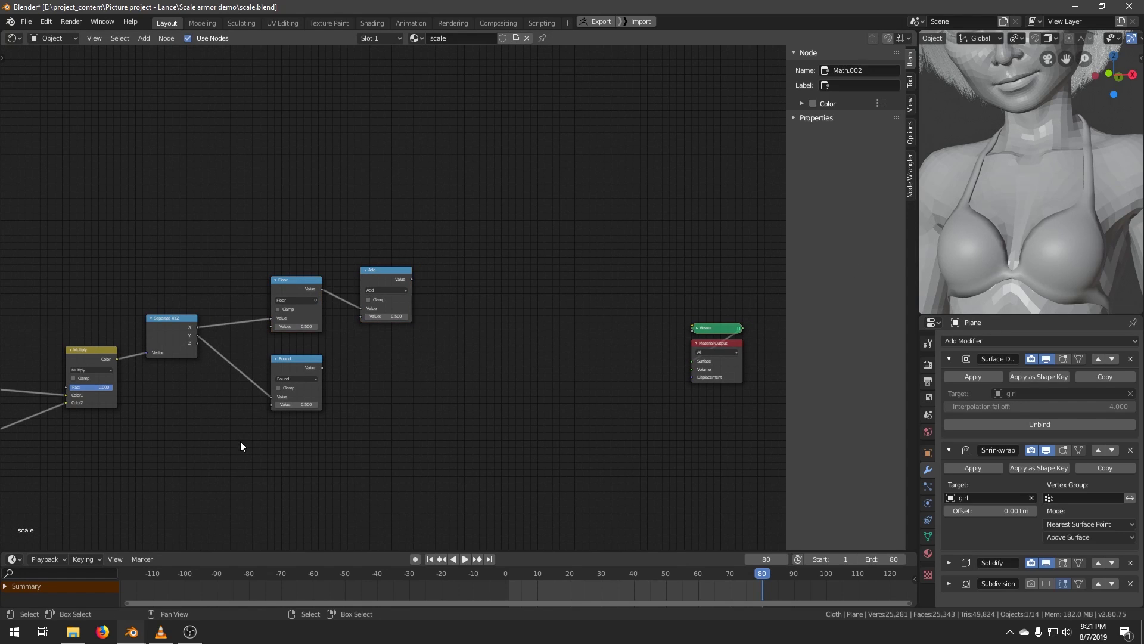
Add a Combine XYZ node and connect the Add output to its X input and the Round output to its Y input.
key("shift+a")
mouse_move(481, 374)
left_click(540, 426)
left_click(424, 292)
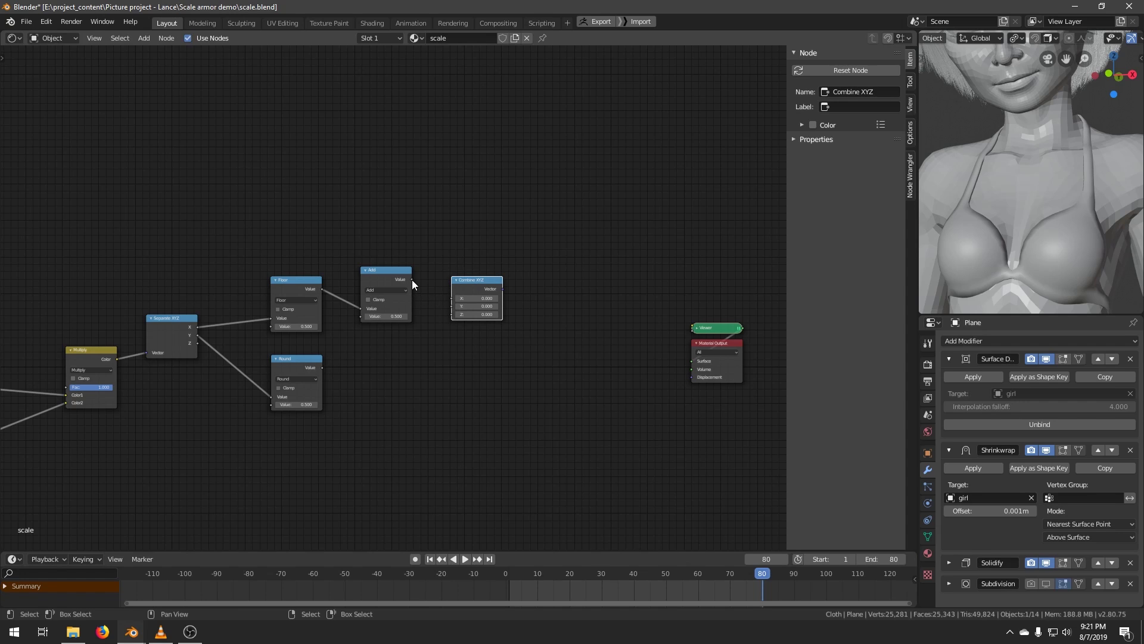
left_click_drag(412, 280, 453, 302)
scroll(467, 352, "up", 1)
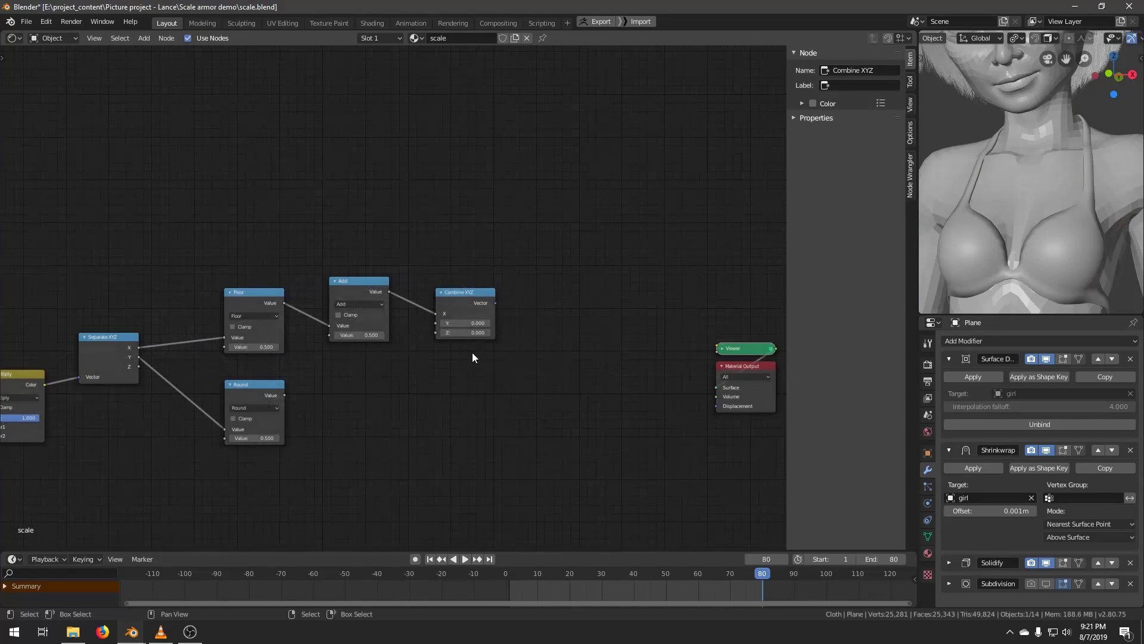
left_click_drag(294, 394, 464, 319)
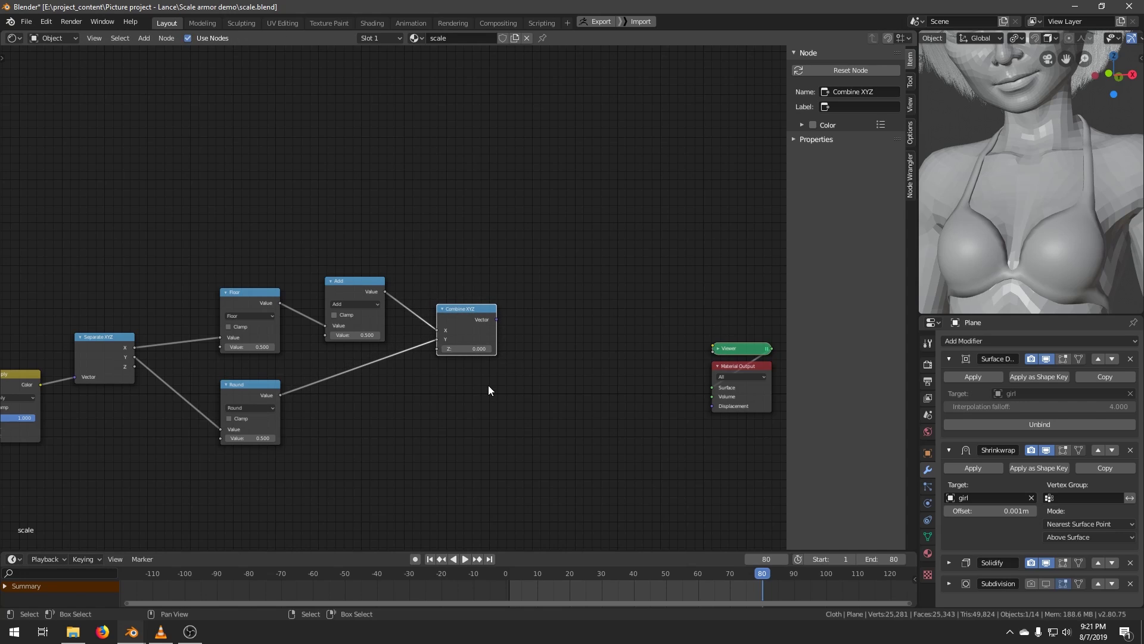
middle_click_drag(485, 404, 489, 381)
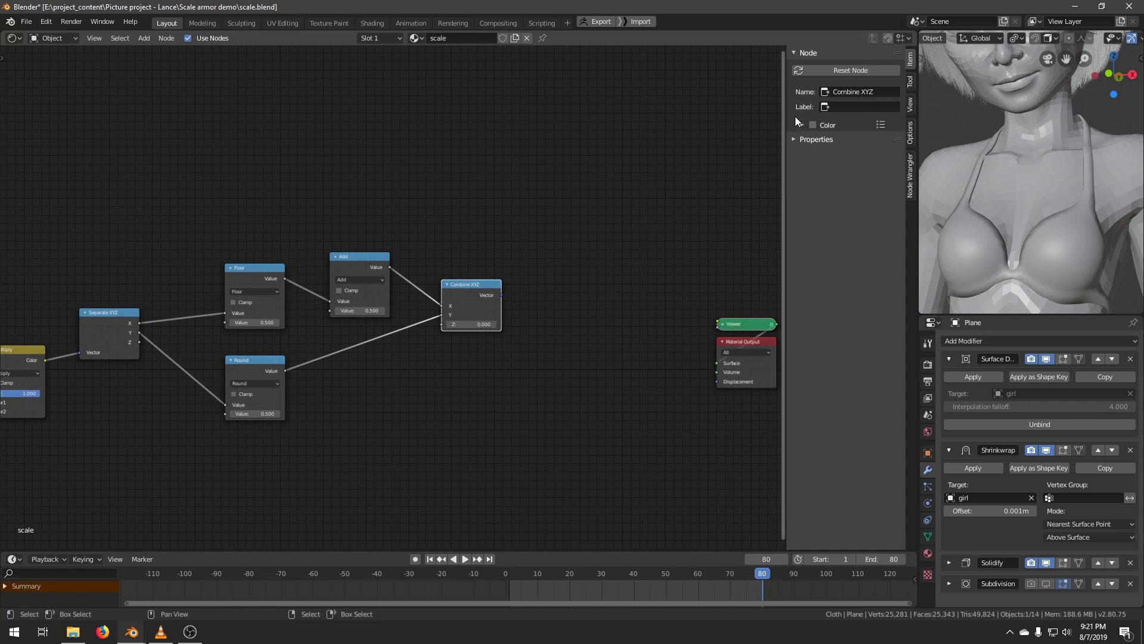
Label the Combine XYZ node "point A result".
left_click(860, 106)
type("point A result")
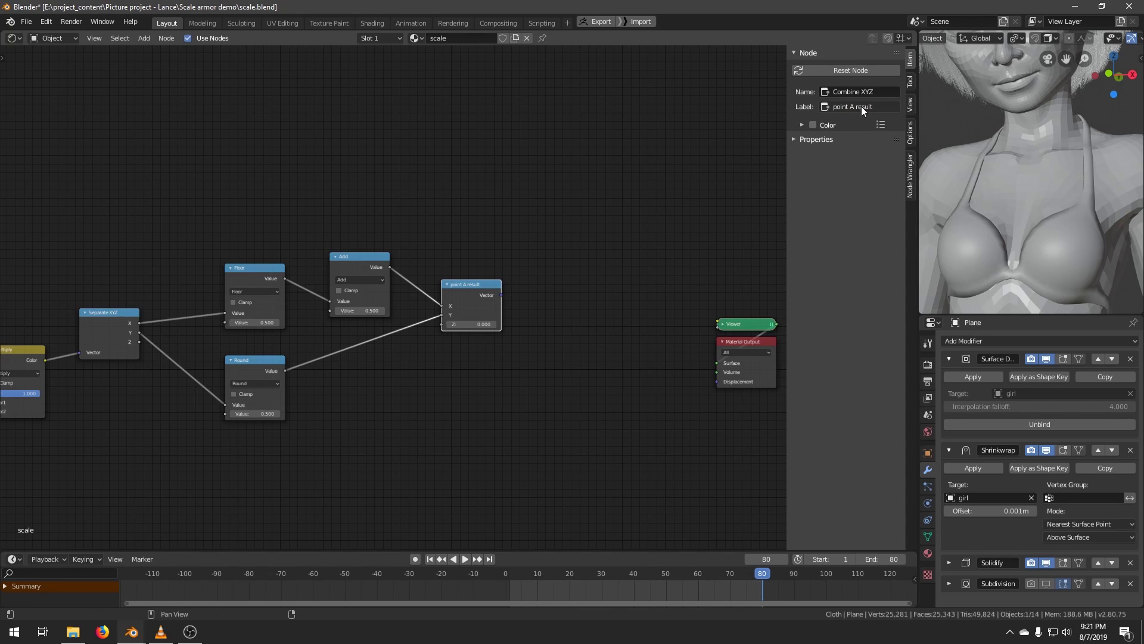
key("Return")
middle_click_drag(426, 365, 452, 355)
Add a Frame node above the Floor node and label it "Point A calculation".
key("shift+a")
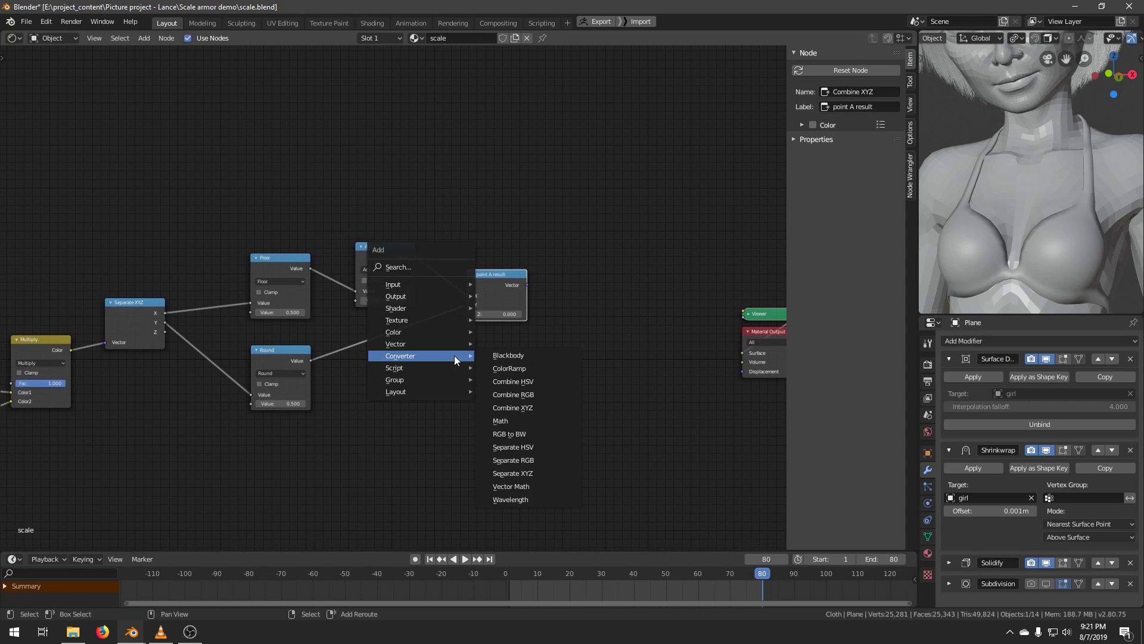
mouse_move(434, 388)
left_click(512, 388)
left_click(280, 220)
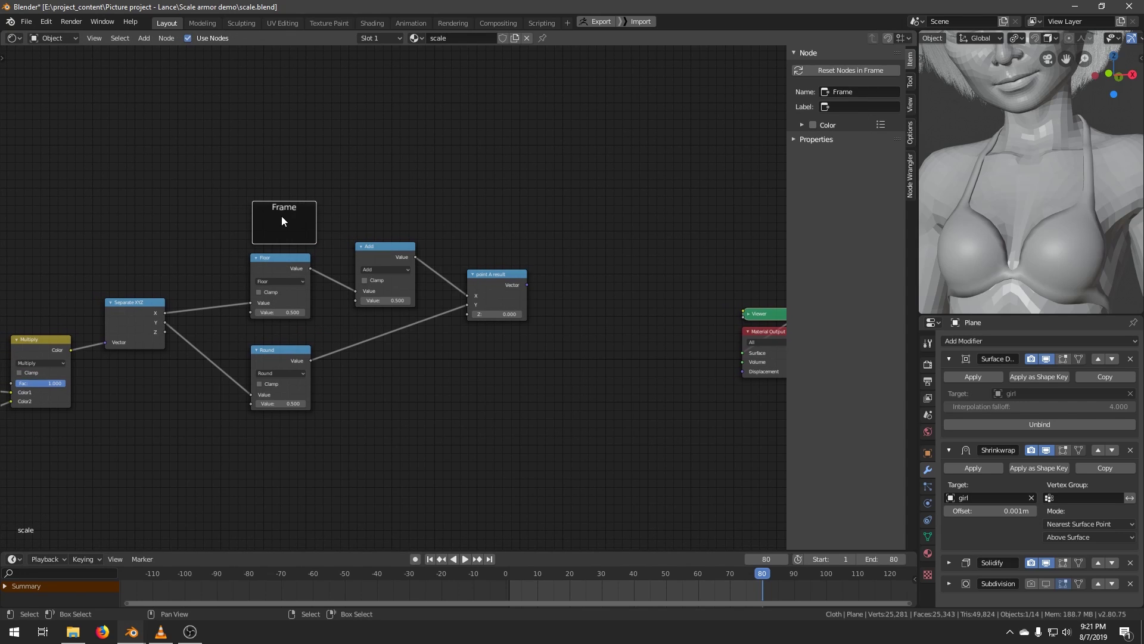
left_click(859, 105)
type("Poi")
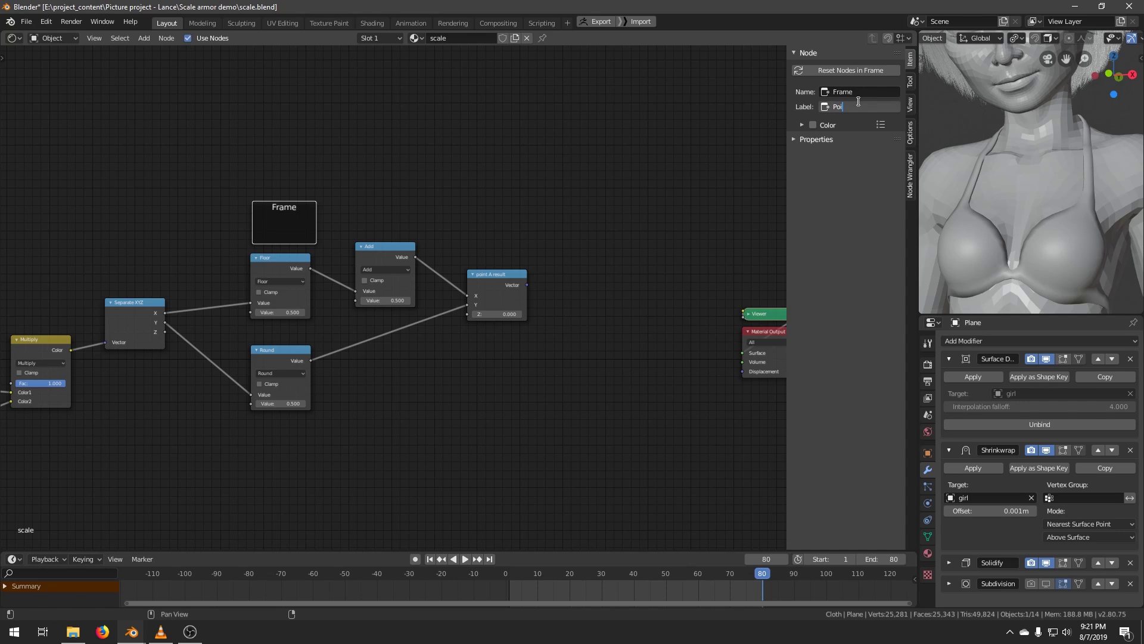
type("nt A calculation")
key("Return")
Put the Floor, Add, Round and point A result nodes into the Point A calculation frame and tidy their positions.
key("b")
left_click_drag(220, 218, 567, 452)
key("g")
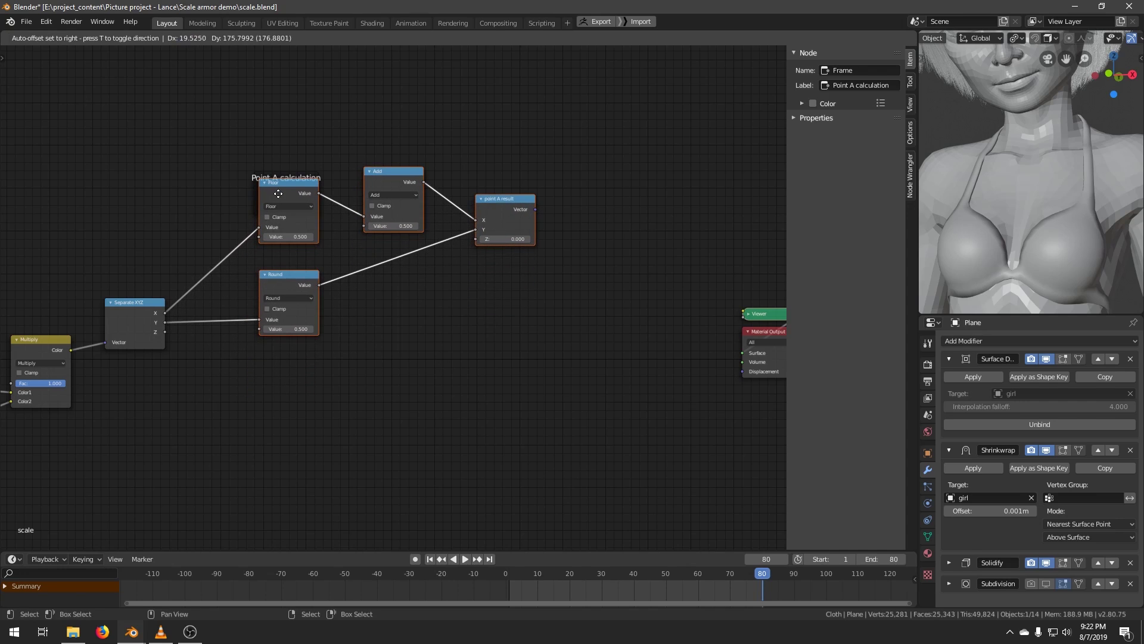
left_click(284, 210)
left_click(281, 202)
middle_click_drag(349, 249, 326, 263)
left_click_drag(356, 221, 349, 232)
left_click(244, 237)
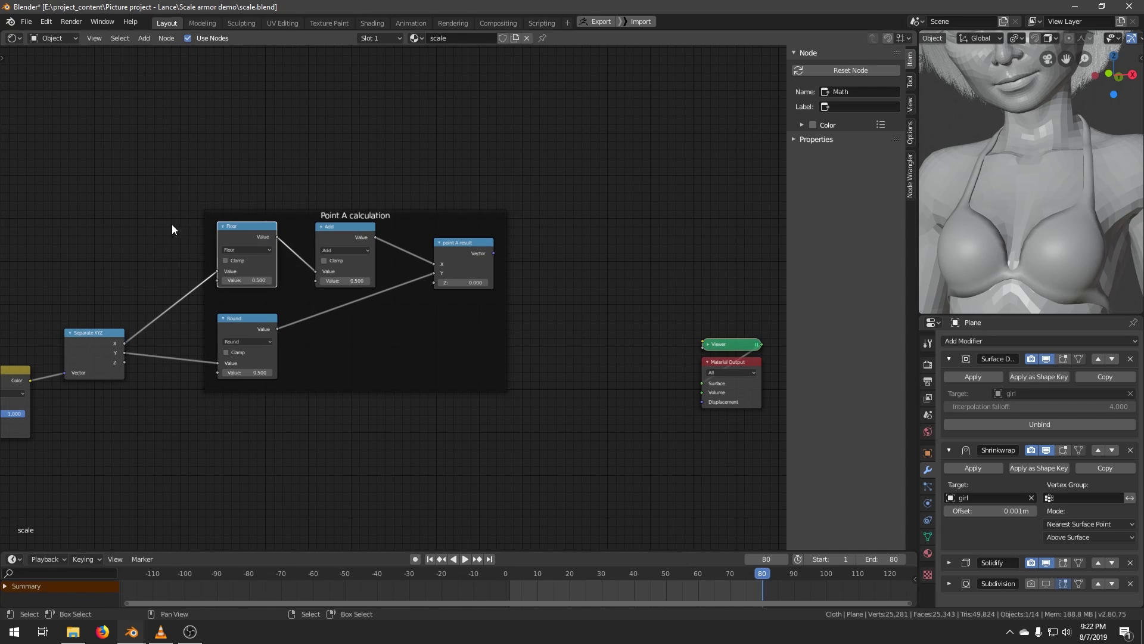
mouse_move(231, 232)
left_mouse_down()
mouse_move(213, 124)
mouse_move(214, 217)
left_mouse_up()
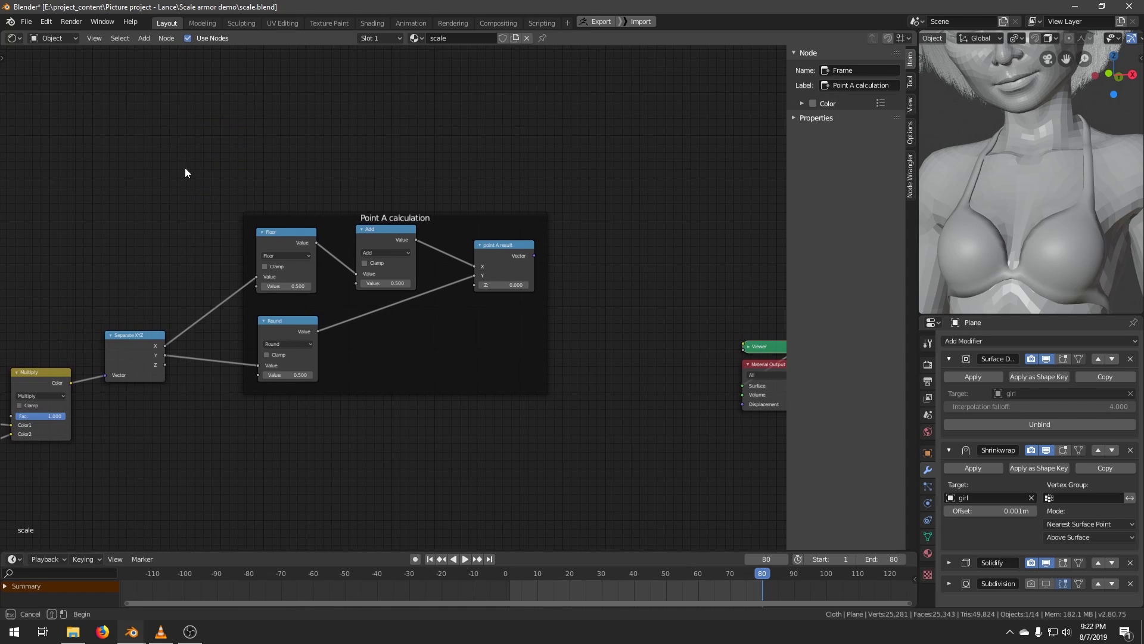
Duplicate the whole Point A calculation frame with its nodes and place the copy beneath the original.
left_click_drag(185, 172, 590, 435)
key("shift+d")
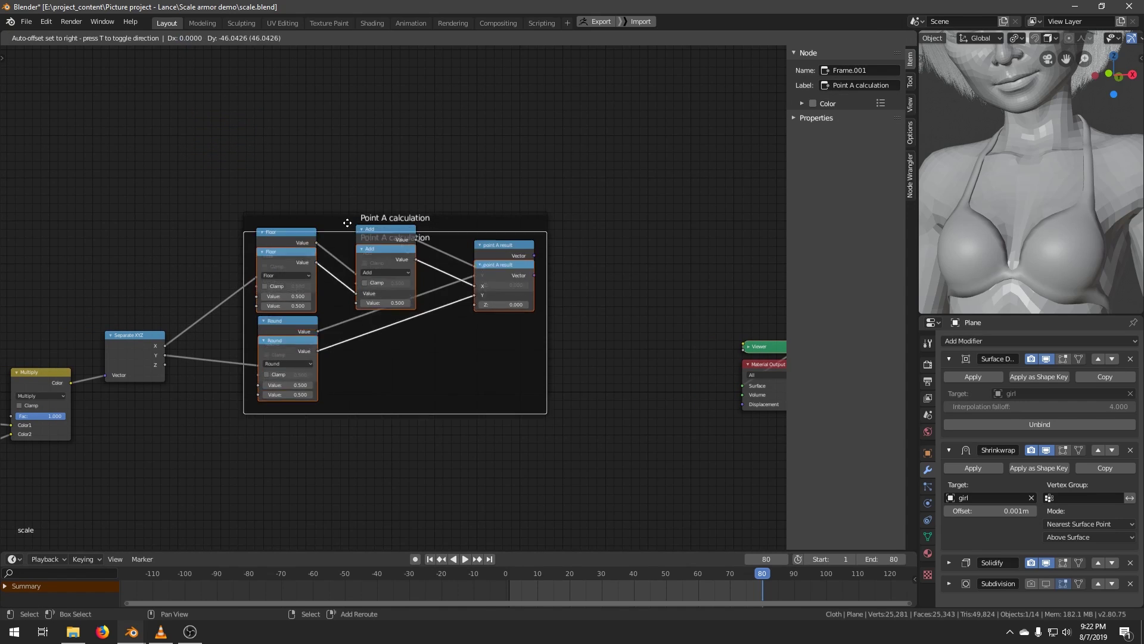
left_click(334, 378)
middle_click_drag(335, 378, 376, 256)
left_click_drag(172, 230, 169, 235)
In the duplicated group, move Floor and Add to the lower row and Round to the upper row.
key("b")
left_click_drag(324, 351, 412, 307)
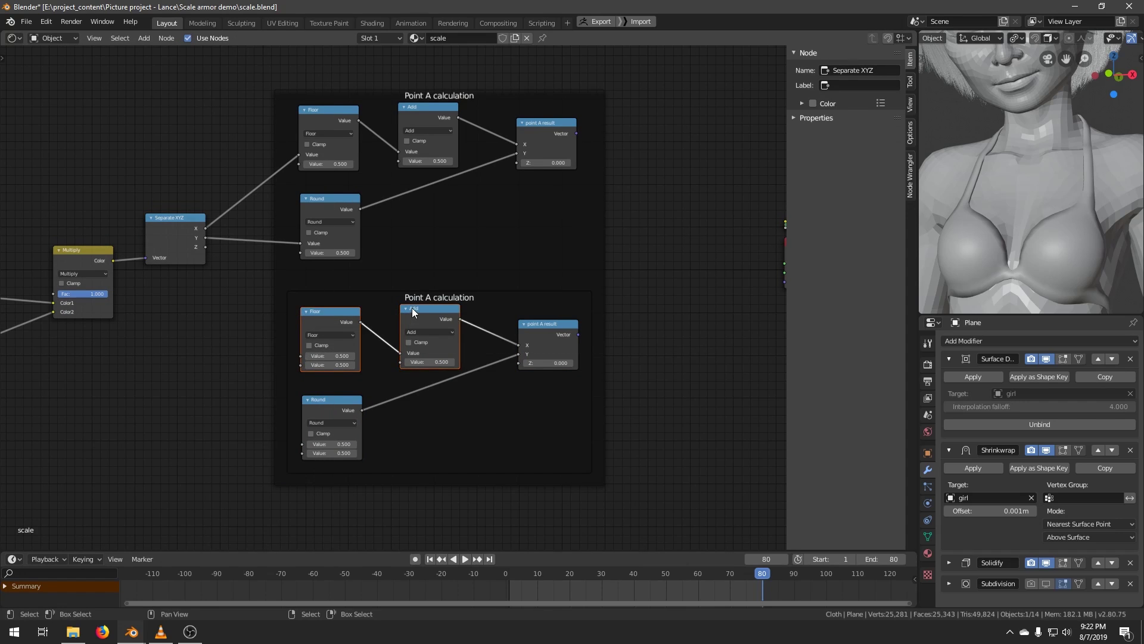
key("g")
left_click(424, 486)
key("b")
left_click_drag(404, 423, 319, 472)
key("g")
left_click(322, 380)
left_click(244, 286)
In the duplicated group, feed X into Round and Y into Floor, and route Round to the Combine XYZ node's X and Add to its Y.
left_click_drag(205, 237, 302, 371)
left_click_drag(205, 246, 301, 446)
middle_click_drag(613, 284, 459, 312)
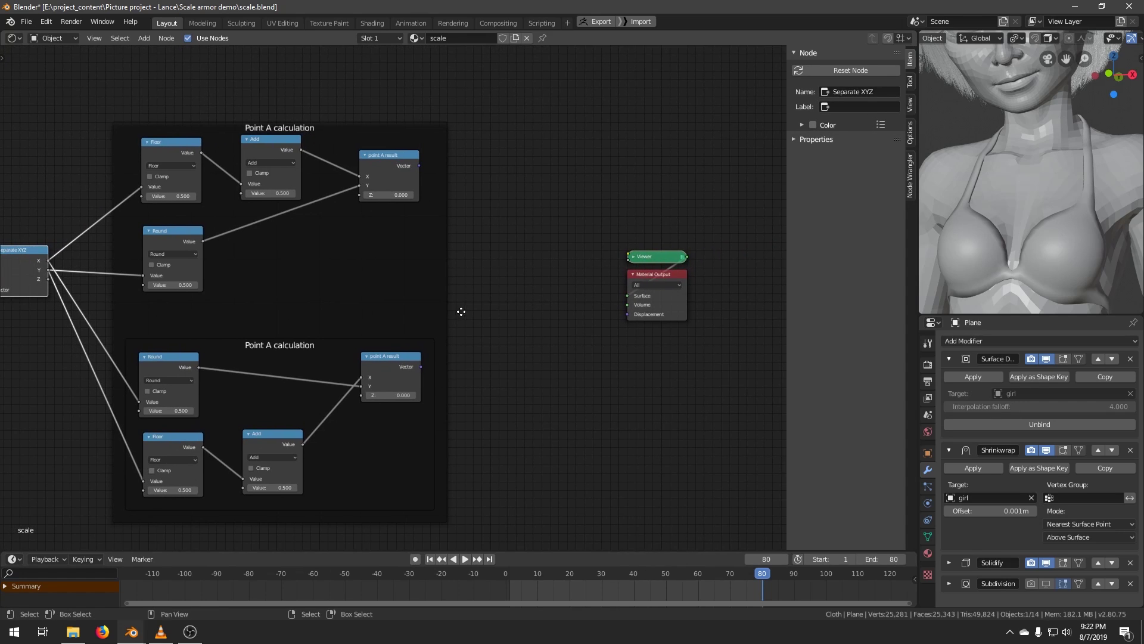
left_click(360, 383)
left_click_drag(360, 382, 193, 367)
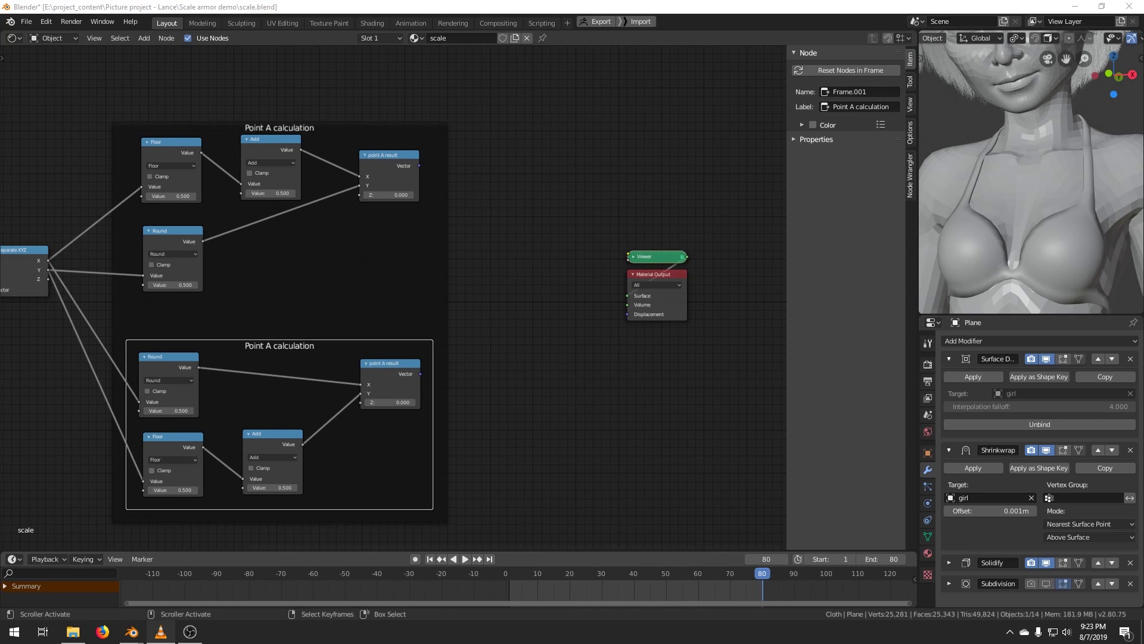
Relabel the duplicated group's Combine XYZ node "point B result" and move the lower frame further down.
left_click(397, 373)
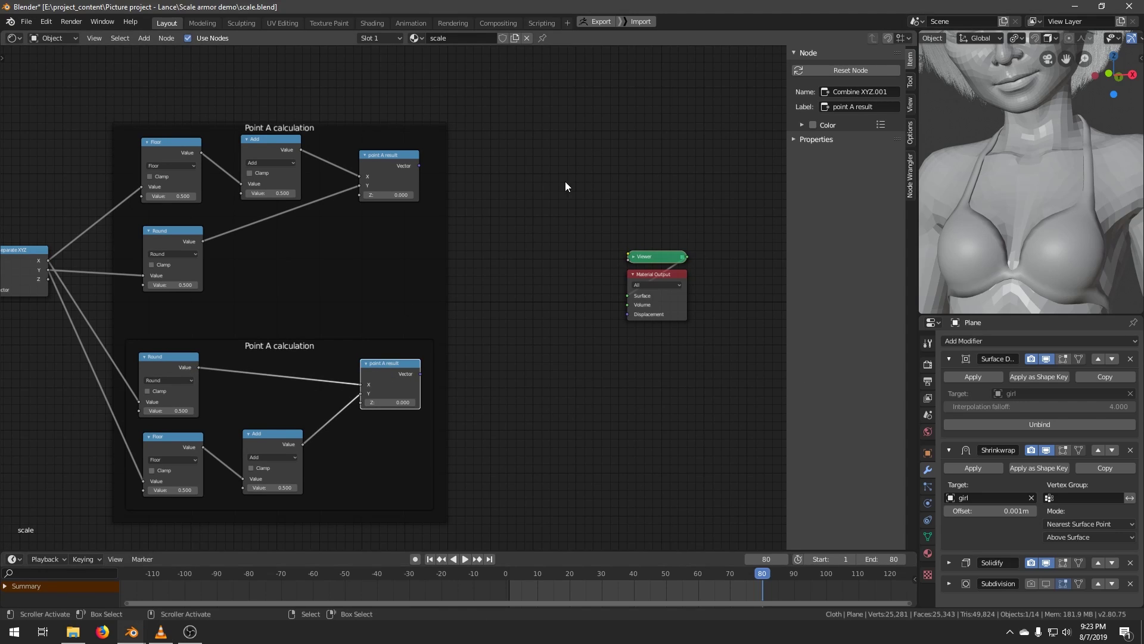
double_click(852, 106)
type("B")
key("Return")
left_click_drag(323, 362, 324, 395)
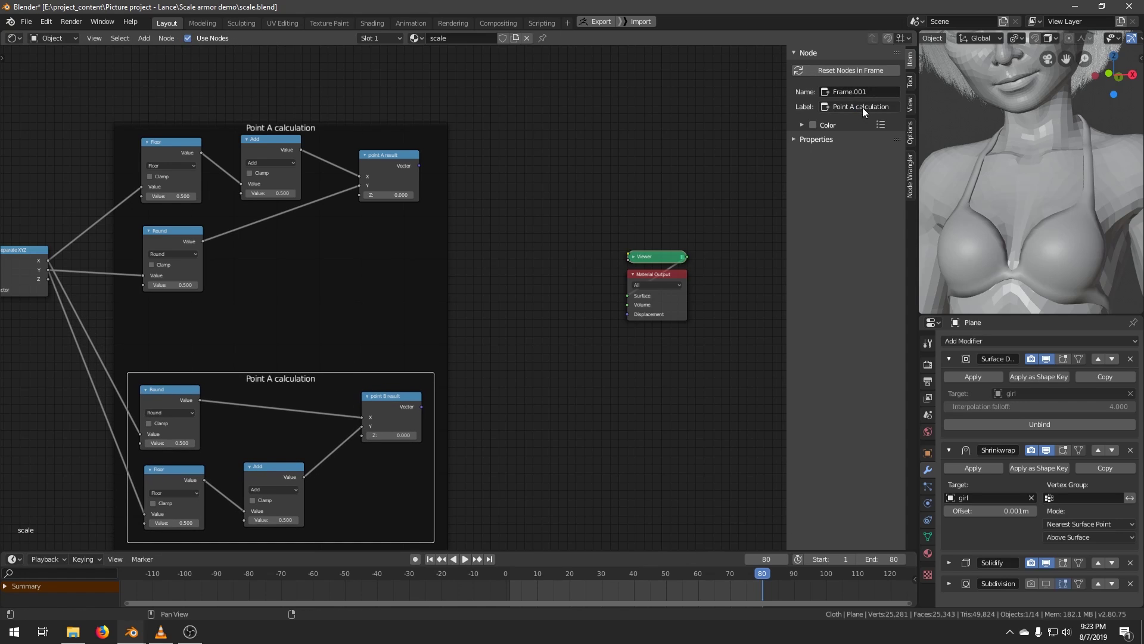
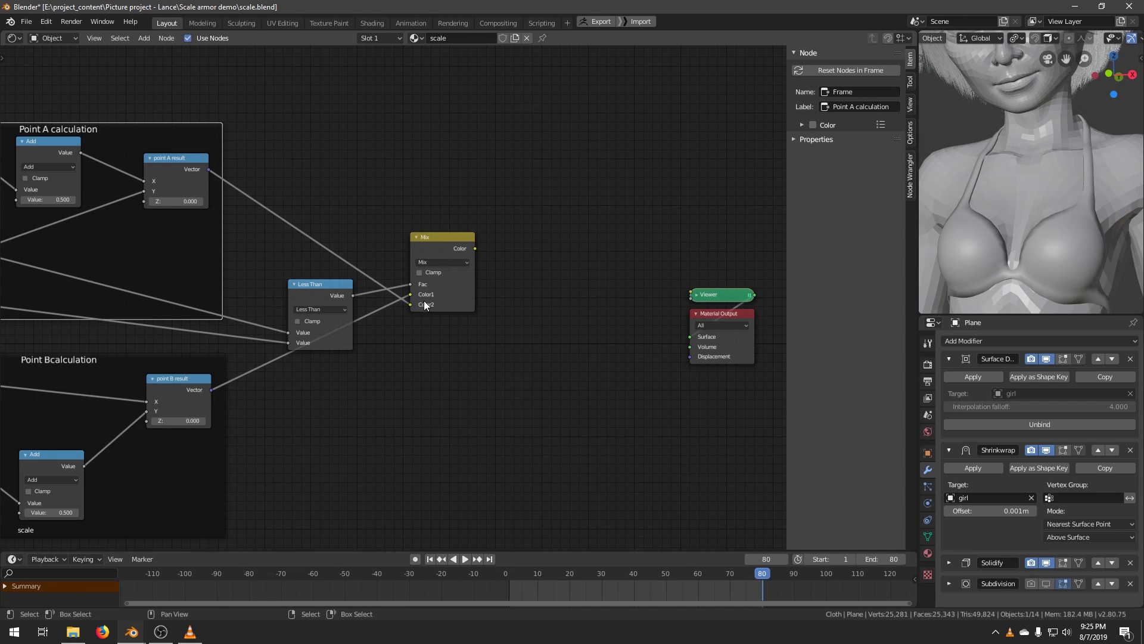
Move all nodes and frames except the Viewer and Material Output to the left, widening the gap before the outputs.
middle_click_drag(415, 306, 403, 323)
scroll(414, 321, "down", 7)
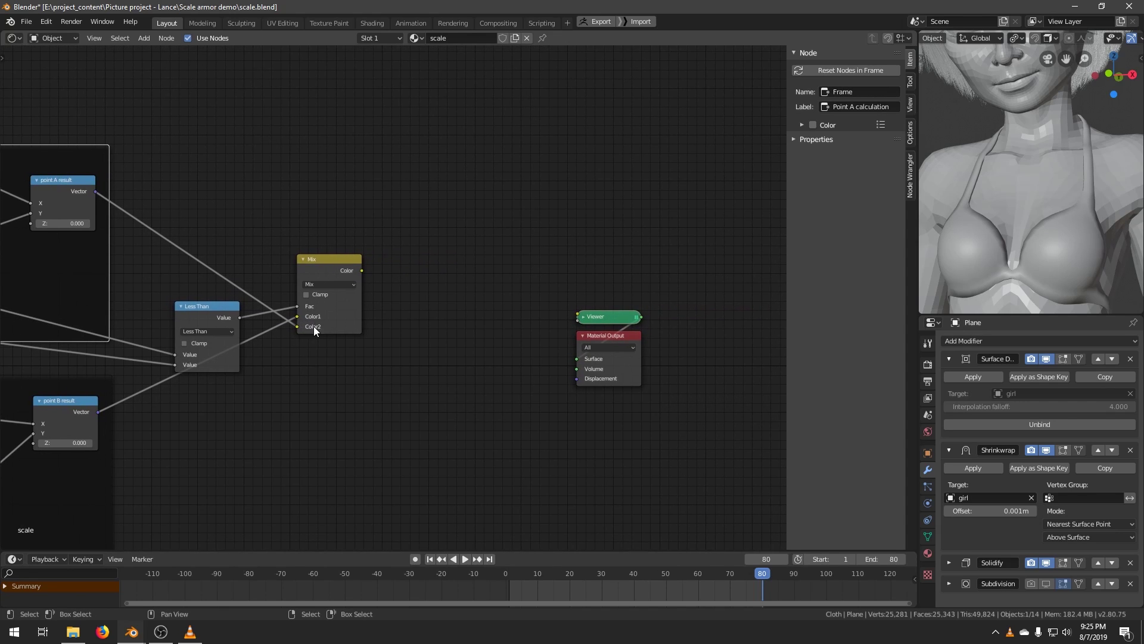
key("b")
left_click_drag(417, 186, 62, 396)
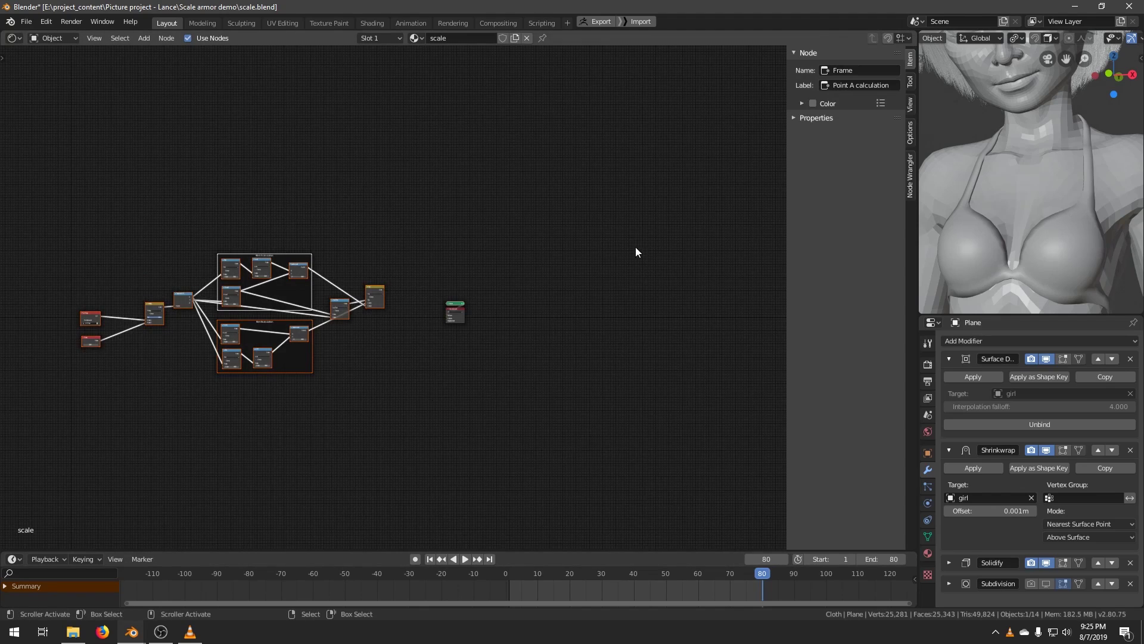
key("g")
left_click(524, 253)
scroll(381, 277, "up", 10)
middle_click_drag(320, 336, 593, 312)
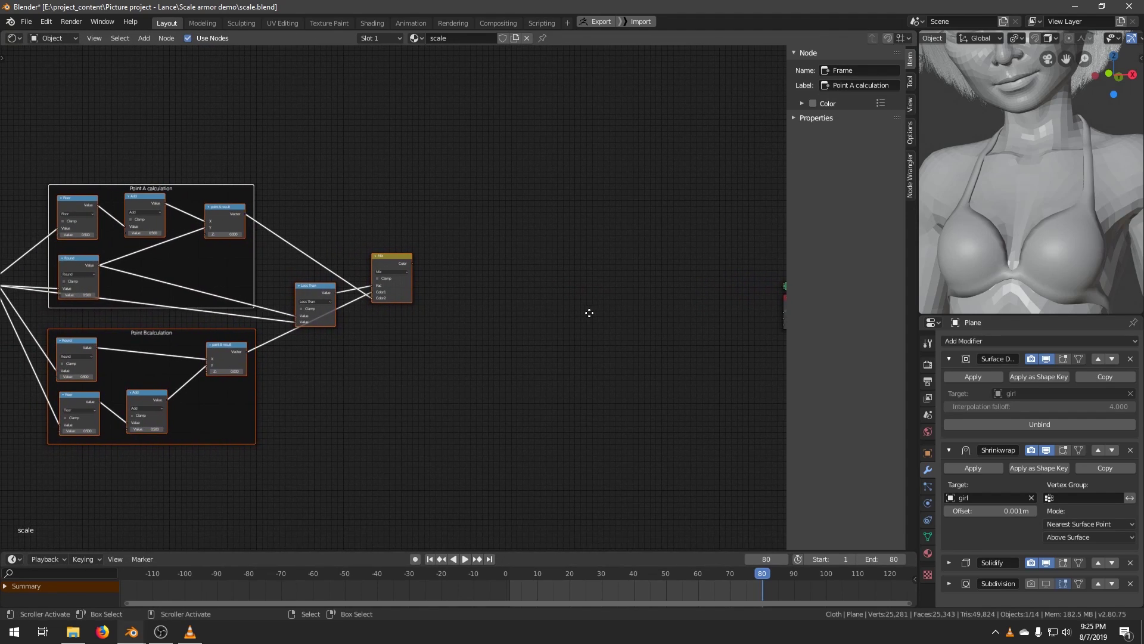
Duplicate the Mix node with its input links below the original, then swap the links feeding the copy's Color1 and Color2.
left_click(395, 259)
key("shift+d")
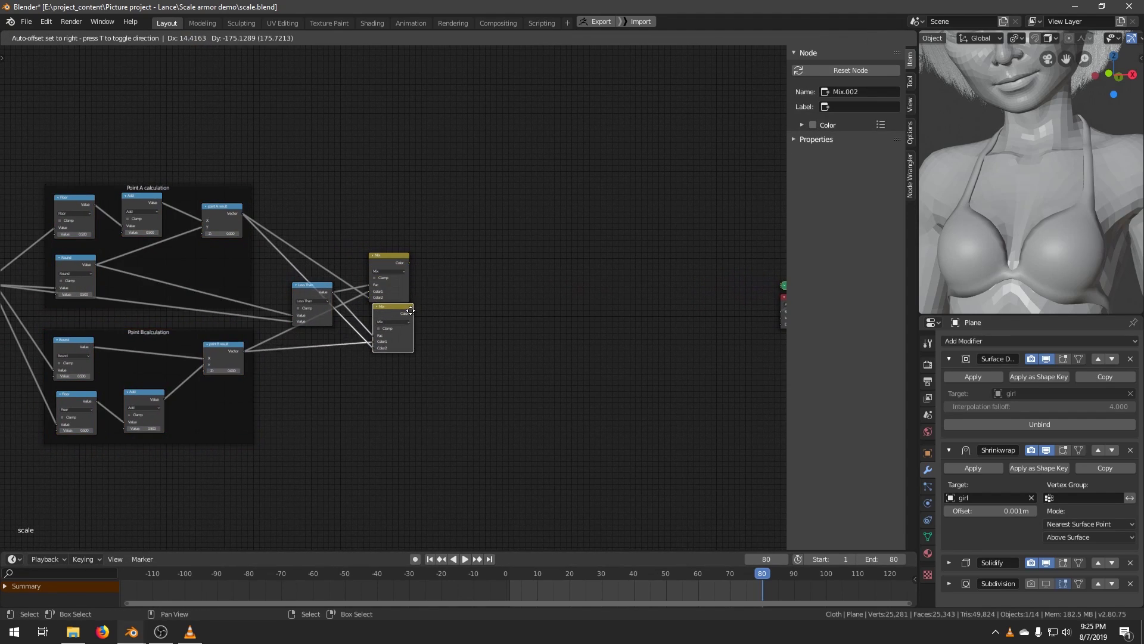
left_click(408, 320)
scroll(410, 350, "up", 2)
middle_click_drag(462, 360, 520, 348)
scroll(520, 349, "up", 1)
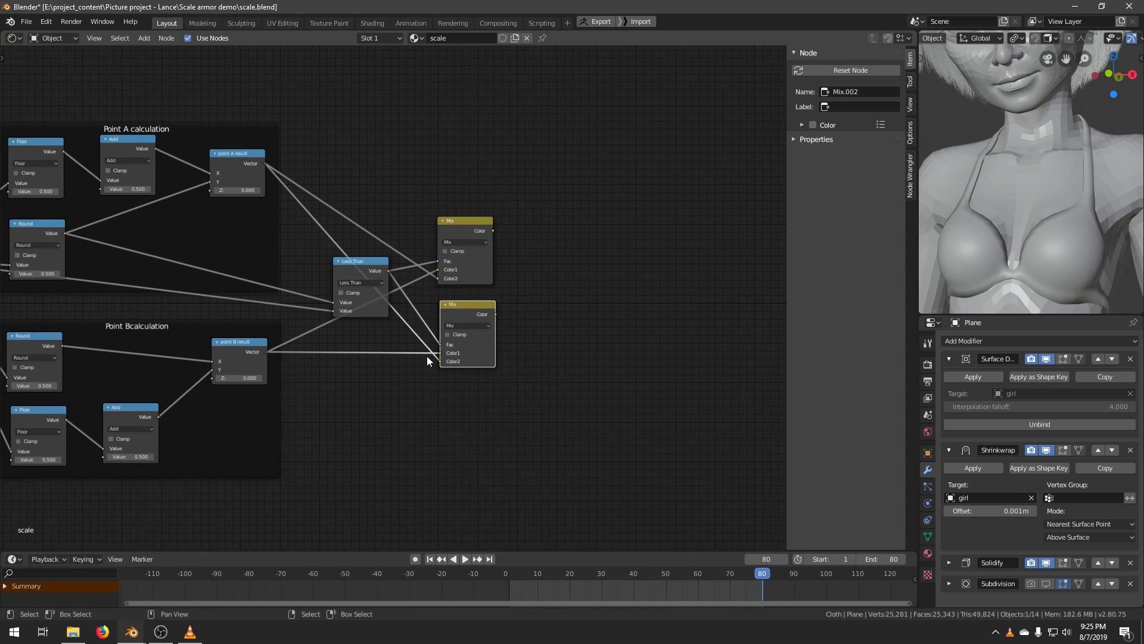
left_click_drag(461, 310, 462, 315)
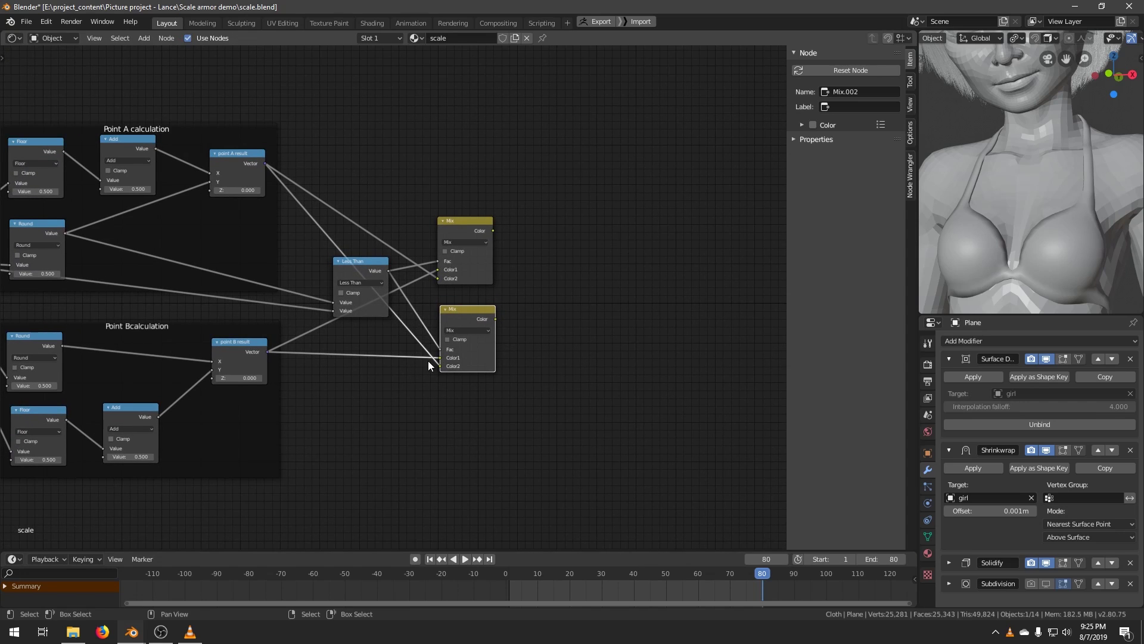
left_click_drag(441, 358, 441, 366)
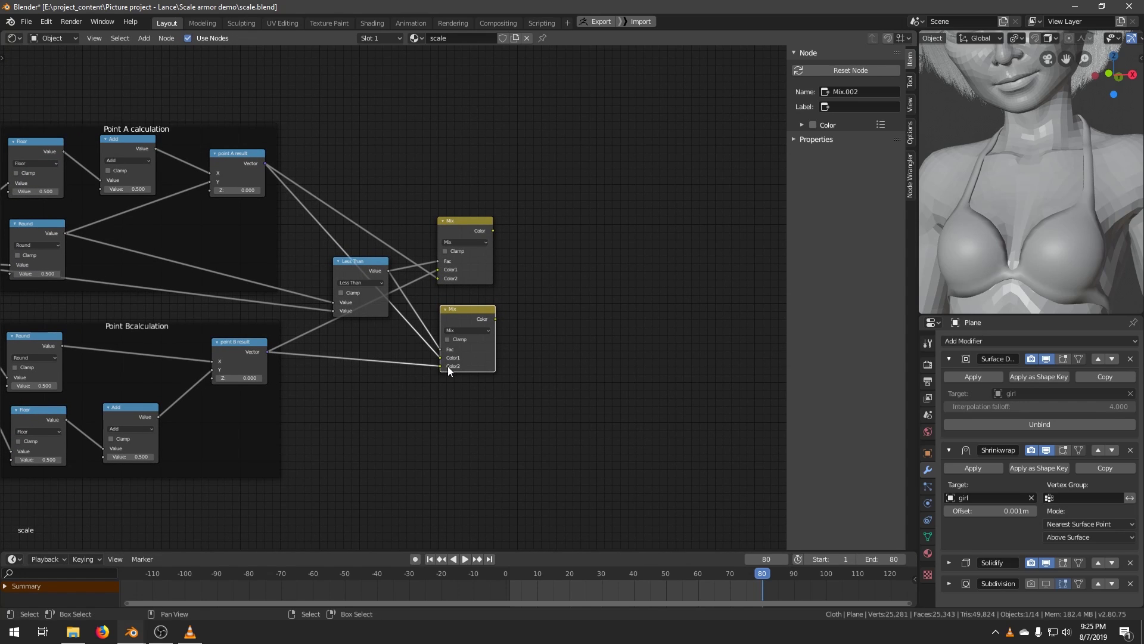
Add a reroute point and place it above the Separate XYZ node near the Multiply node.
middle_click_drag(562, 313, 463, 403)
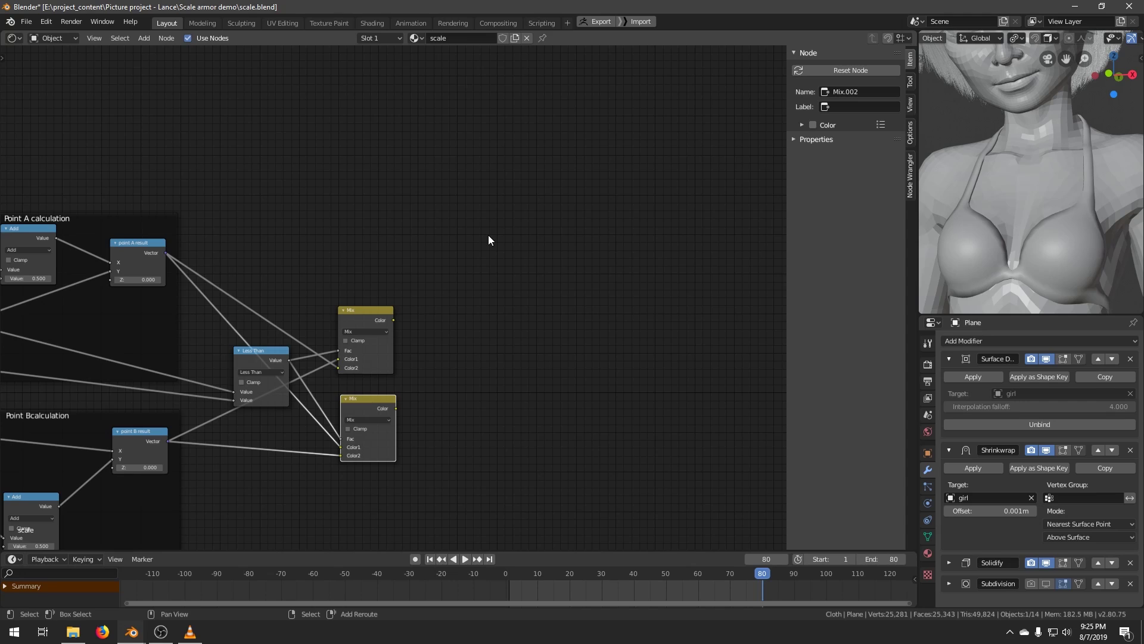
key("shift+a")
mouse_move(443, 296)
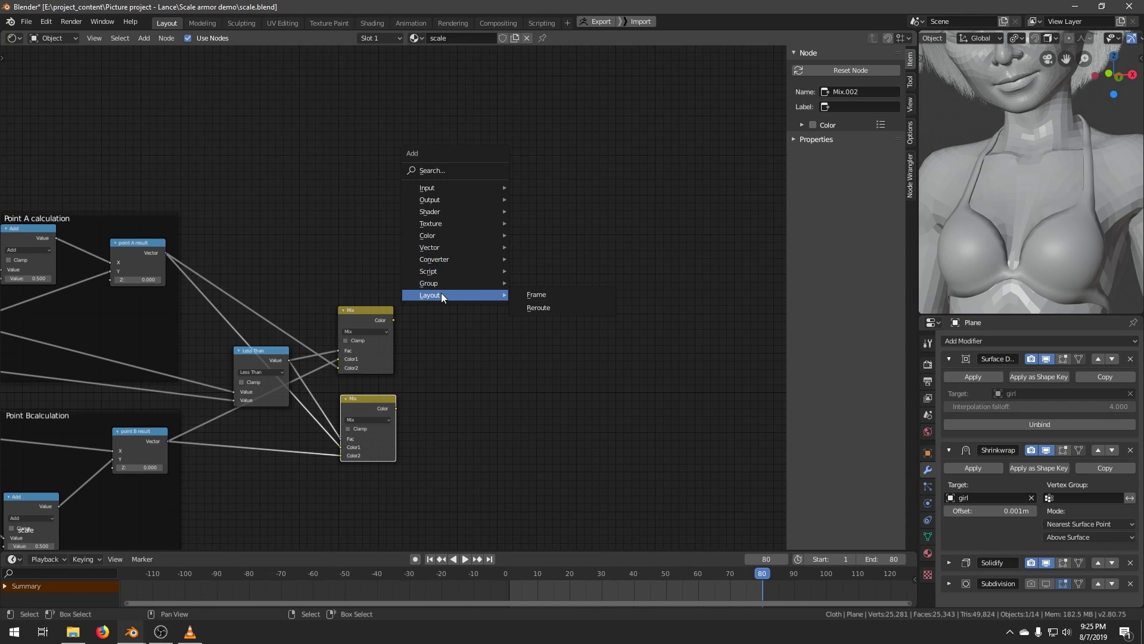
left_click(529, 308)
left_click(119, 180)
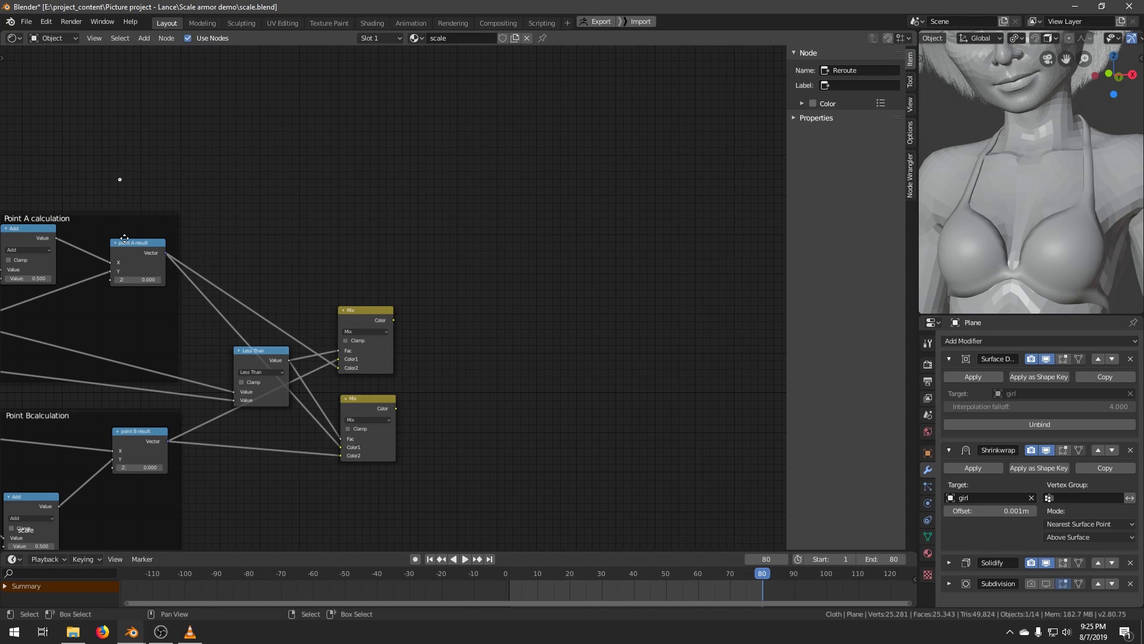
middle_click_drag(124, 238, 786, 244)
key("g")
left_click(263, 348)
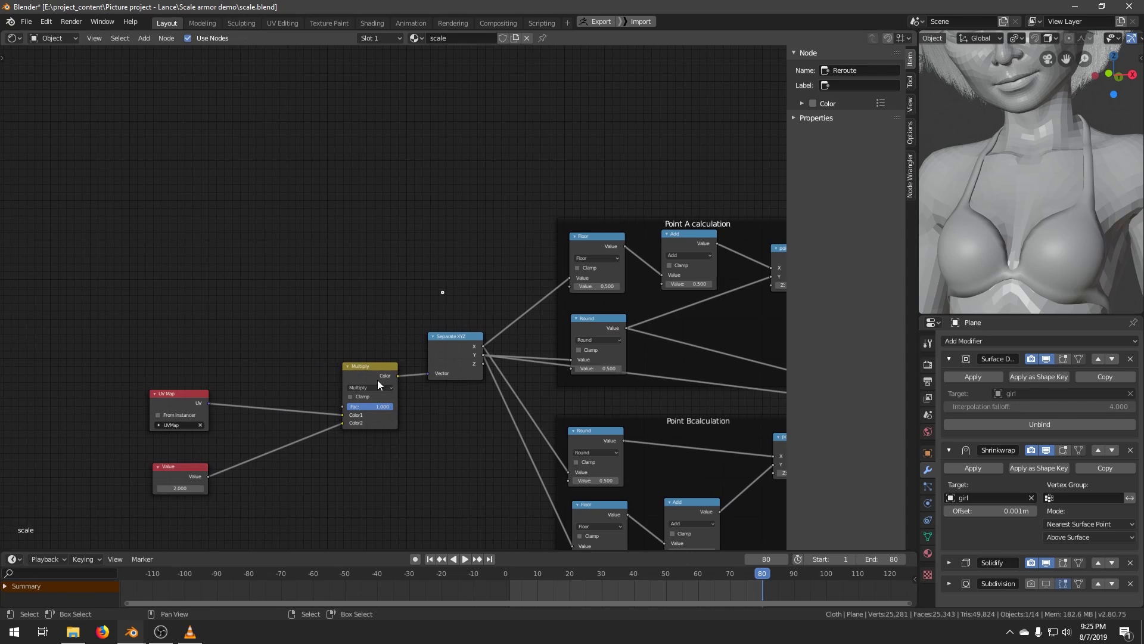
Carry the Multiply node's Color output through two reroutes, running the link above the Point A frame to just above the Mix nodes.
left_click_drag(397, 376, 473, 254)
key("b")
left_click_drag(460, 303, 419, 264)
key("g")
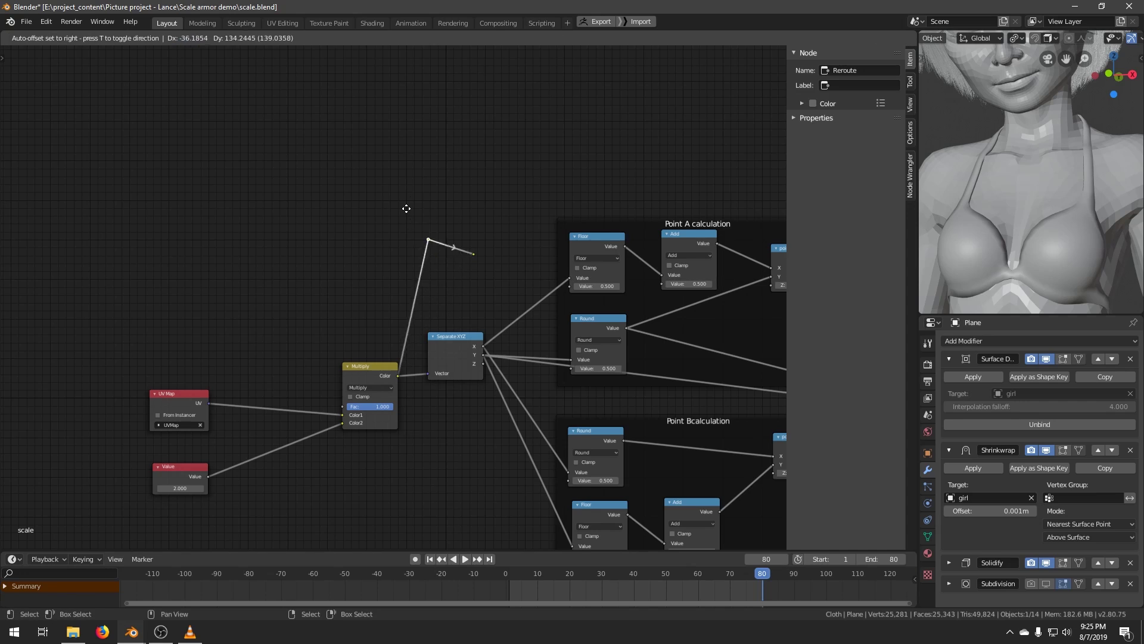
left_click(401, 166)
left_click(473, 255)
key("g")
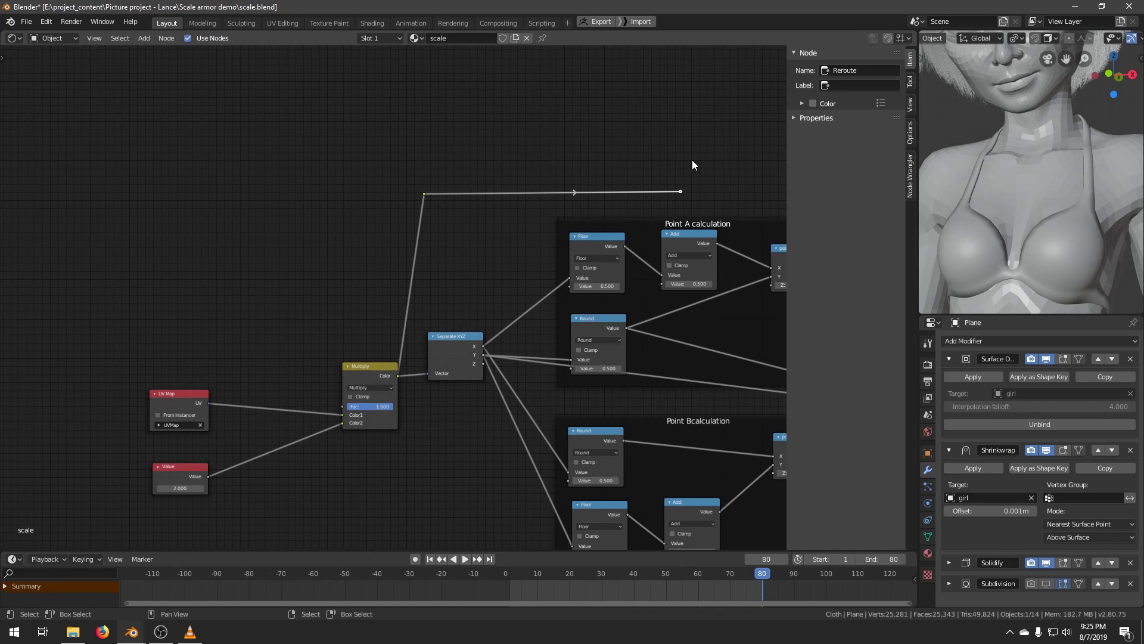
left_click(462, 216)
middle_click_drag(463, 273, 307, 257)
scroll(302, 260, "up", 2)
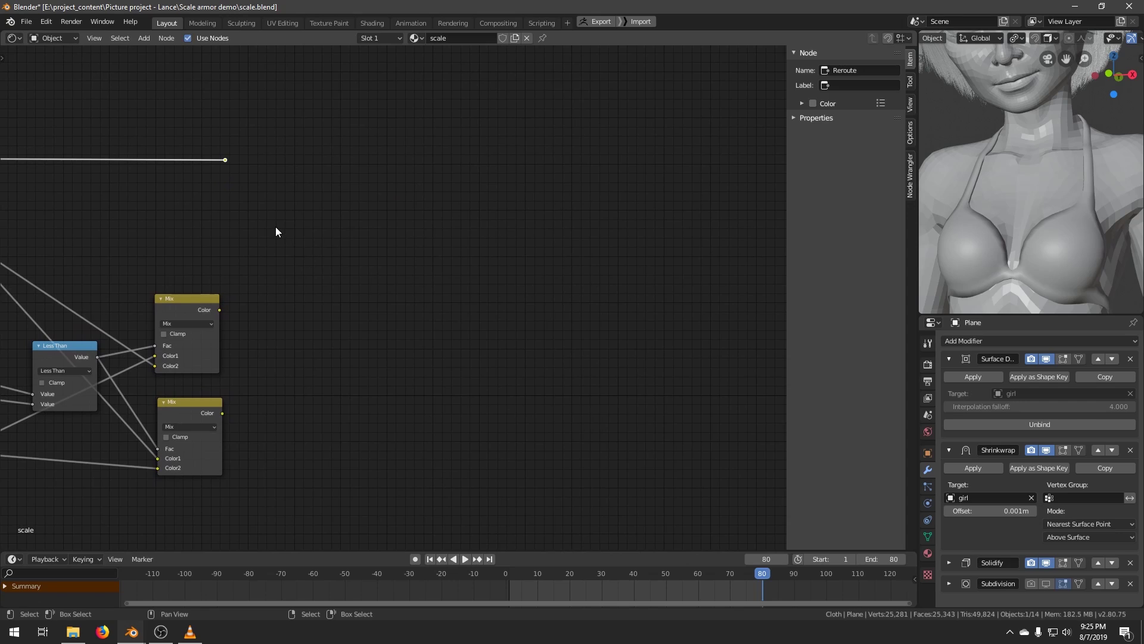
Label both reroute points "Y".
left_click(844, 87)
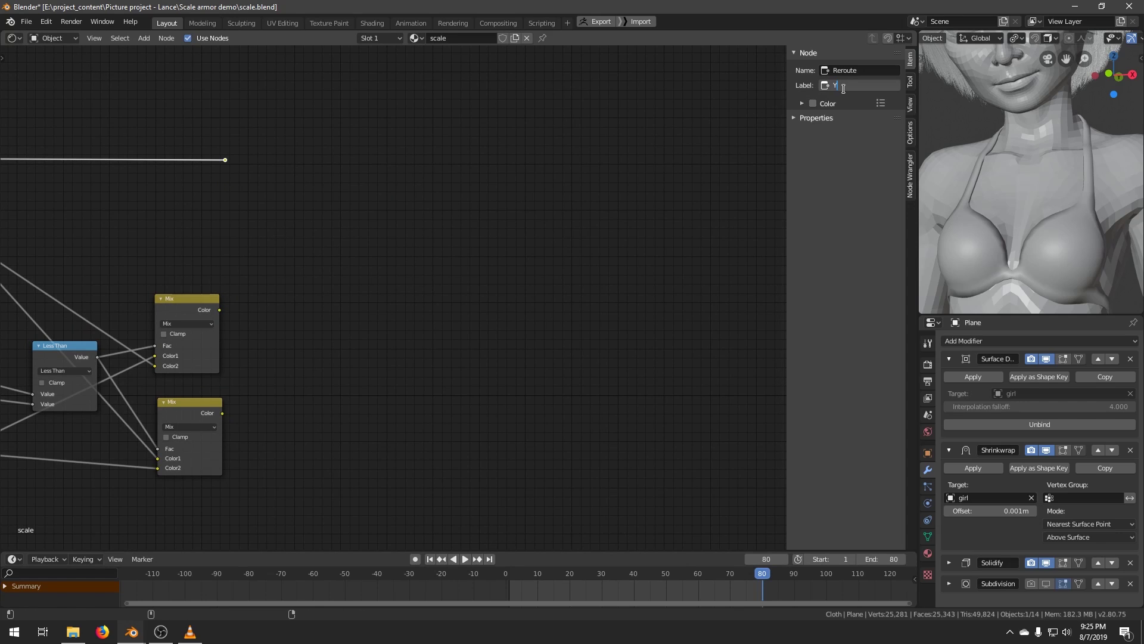
type("Y")
key("Return")
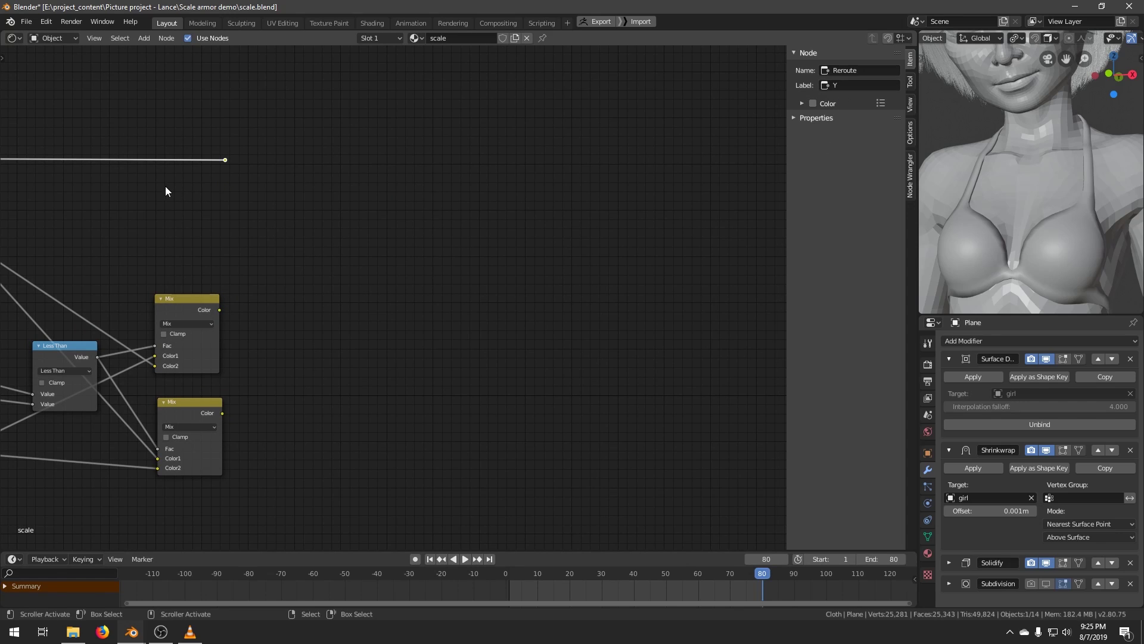
left_click(223, 158)
left_click(836, 87)
type("Y")
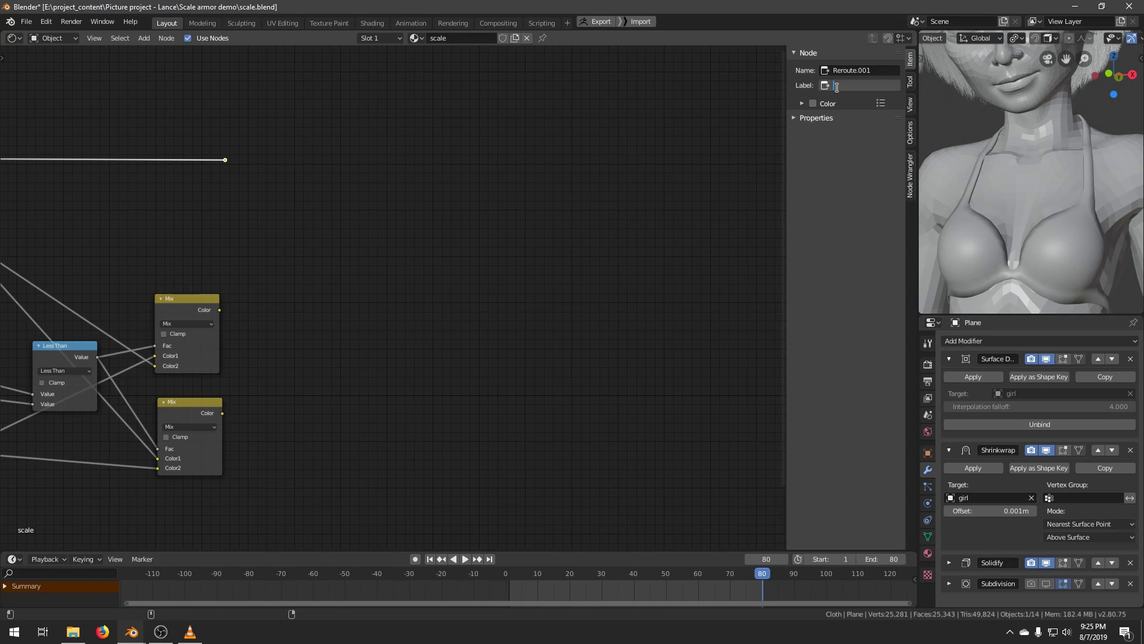
key("Return")
Duplicate the upper Mix node without links near the end reroute, and set the copy to Subtract with a factor of 1.000.
middle_click_drag(286, 278, 348, 284)
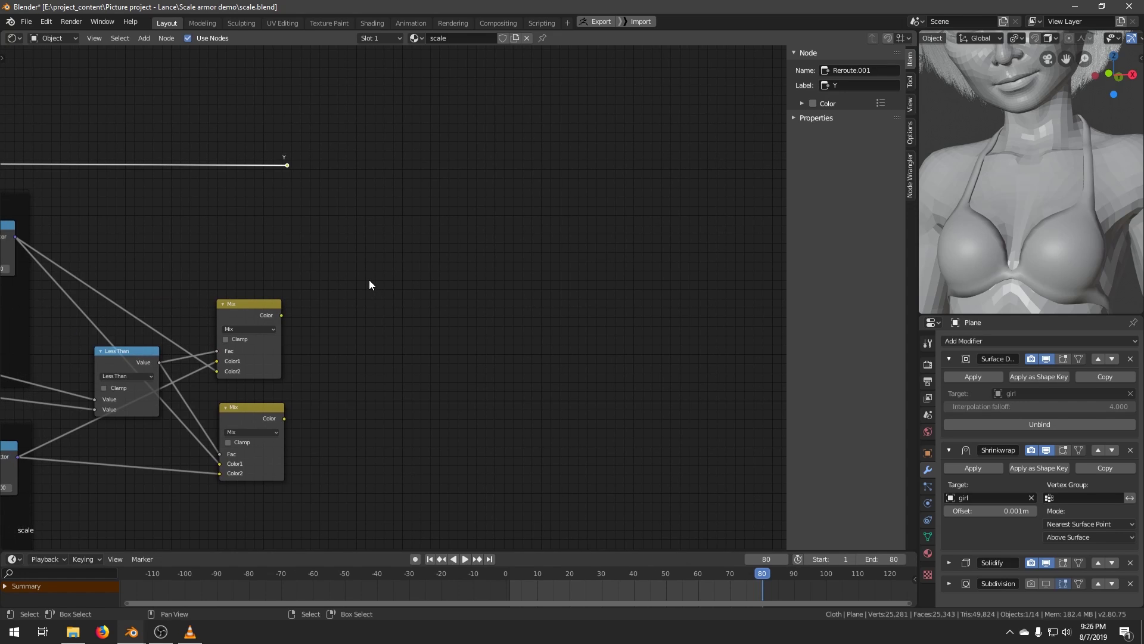
left_click(270, 307)
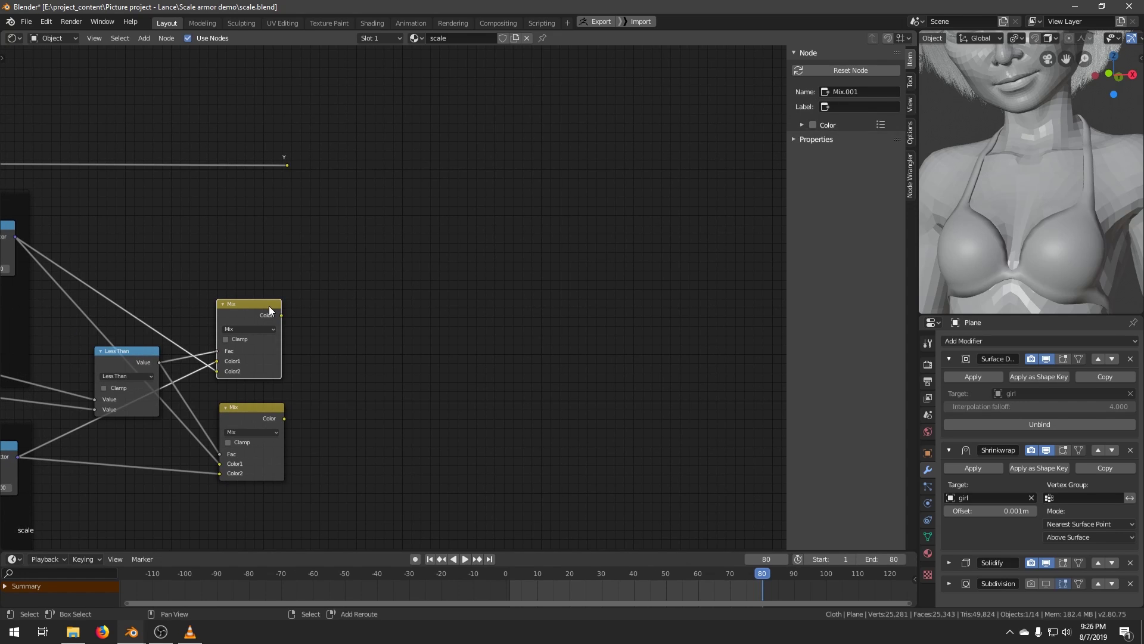
key("shift+d")
left_click(399, 197)
left_click(376, 218)
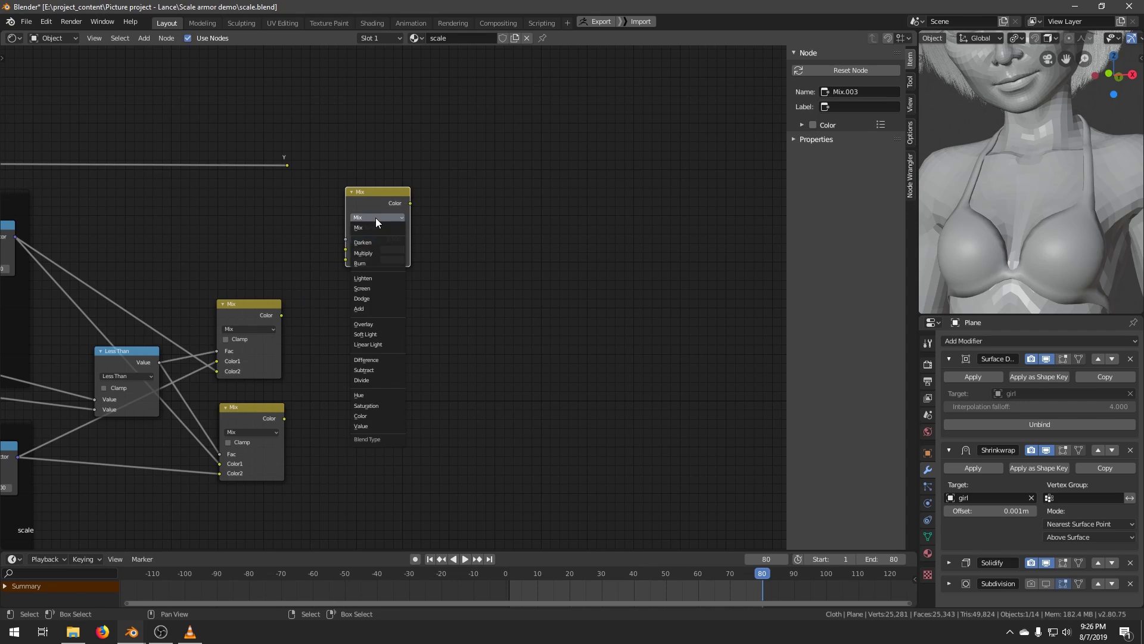
left_click(365, 370)
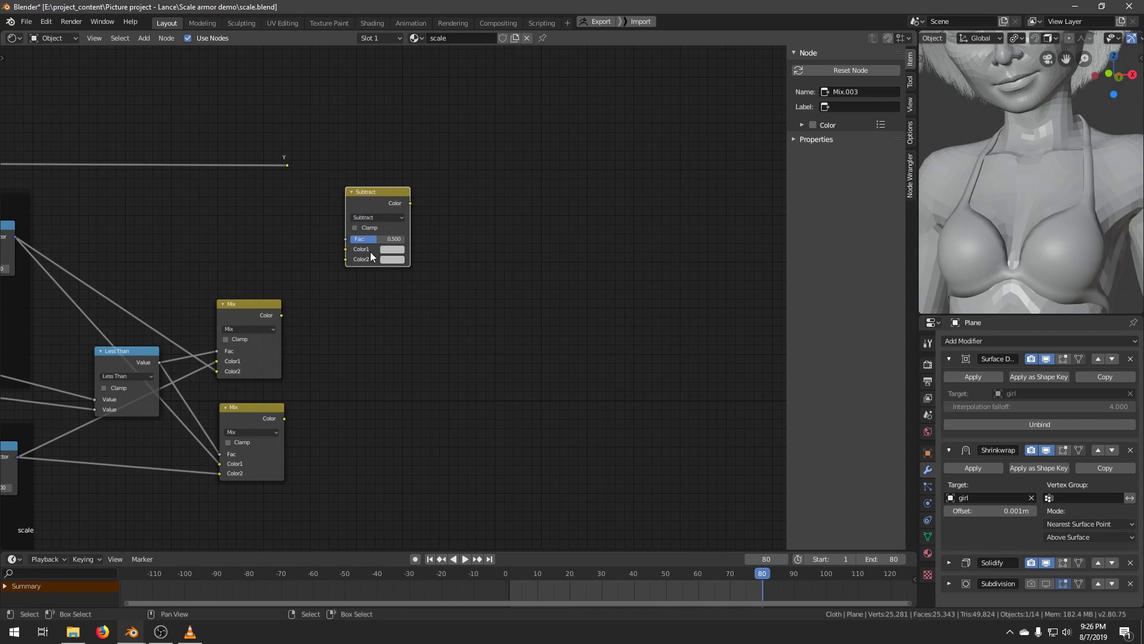
middle_click_drag(304, 284, 392, 279)
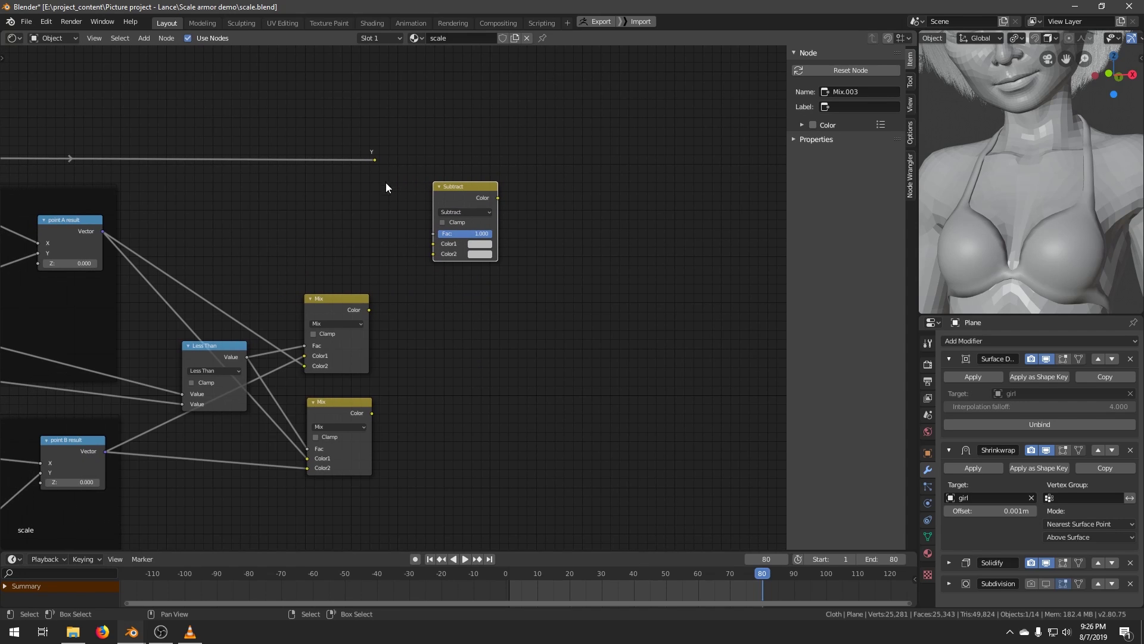
Link the end Y reroute to the Subtract node's Color1 and the upper Mix node's Color output to its Color2.
left_click_drag(374, 160, 434, 248)
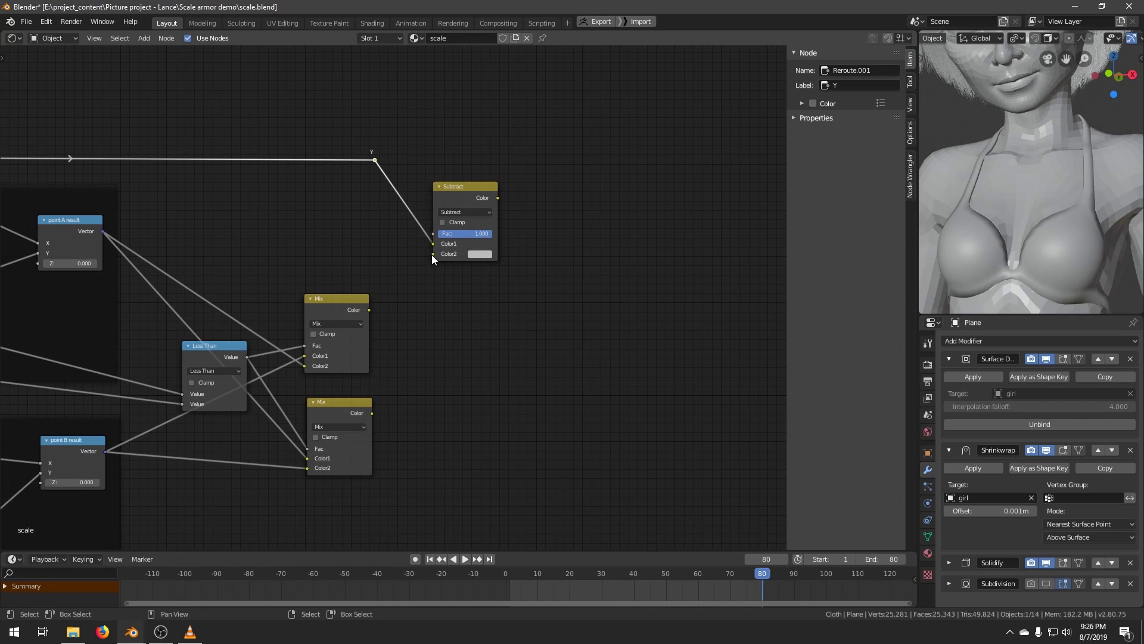
left_click_drag(463, 196, 468, 188)
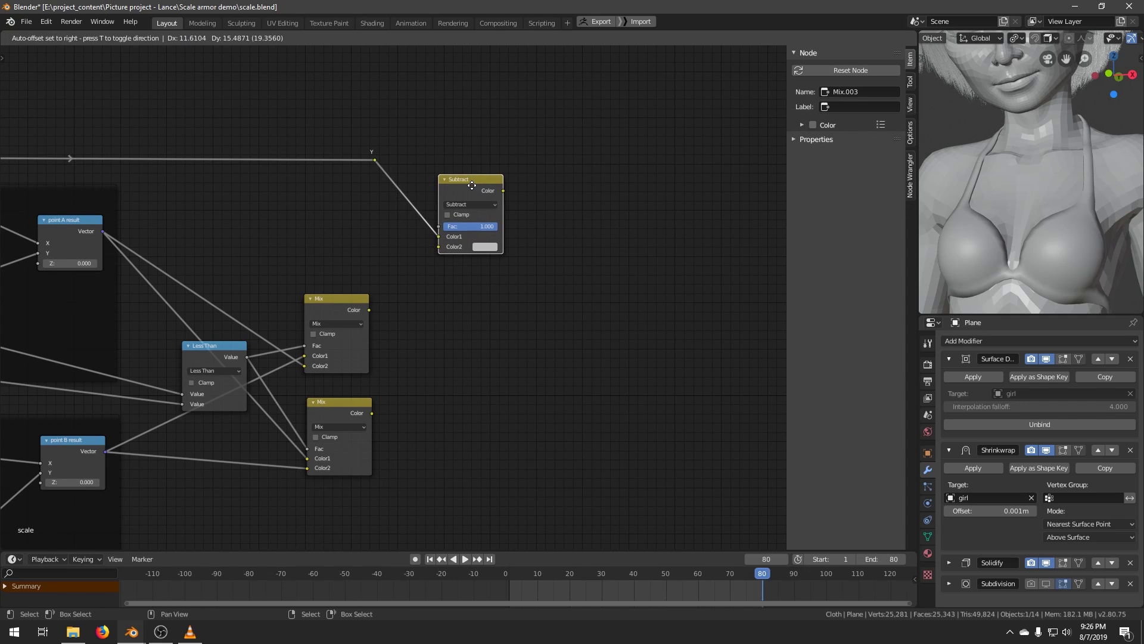
left_click(378, 159)
middle_click_drag(137, 253, 185, 246)
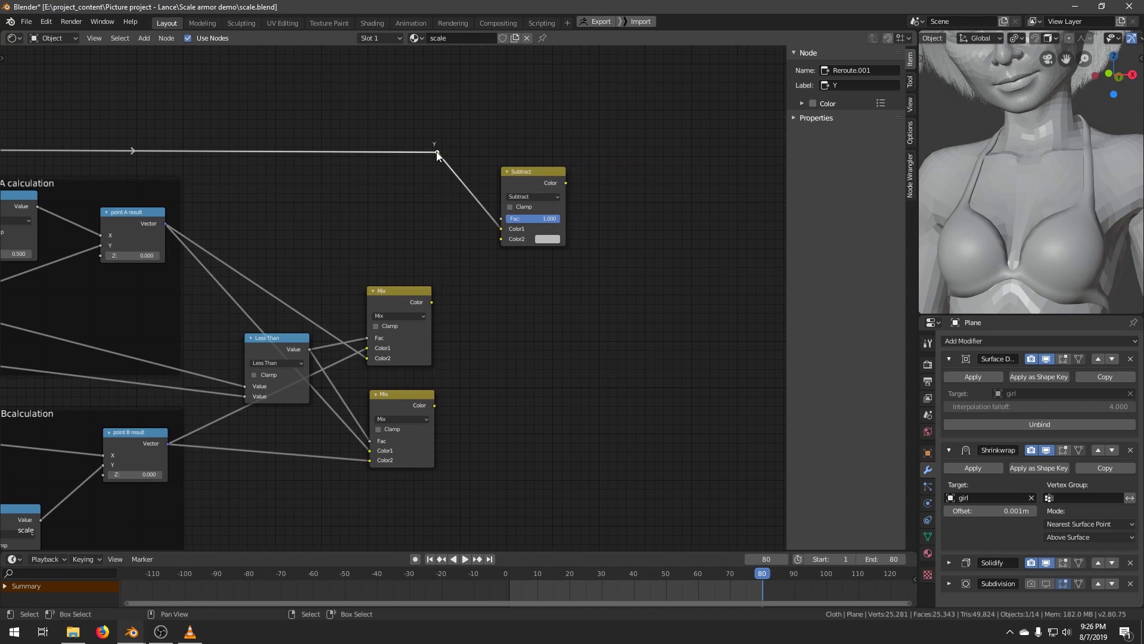
middle_click_drag(357, 191, 401, 209)
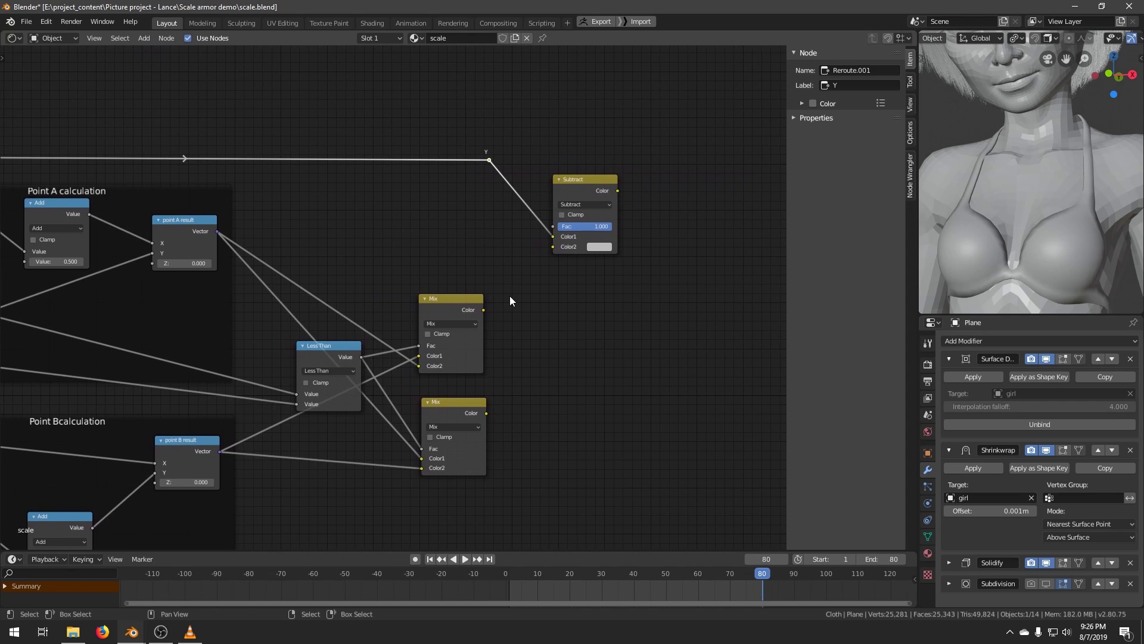
middle_click_drag(495, 291, 412, 323)
left_click_drag(511, 202, 520, 210)
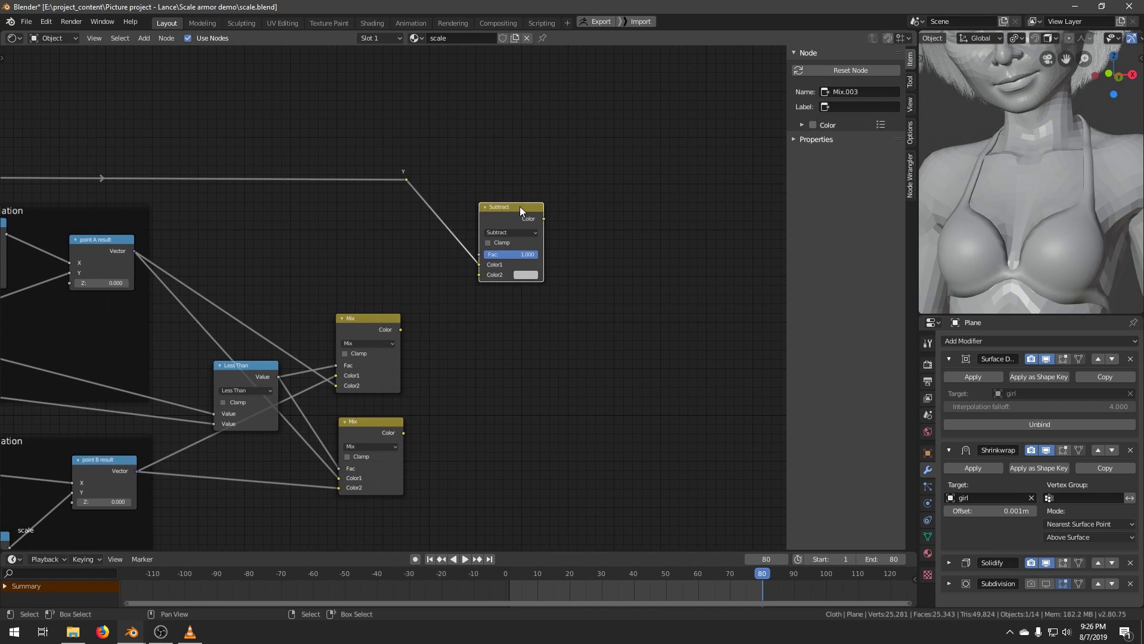
left_click_drag(399, 330, 477, 281)
left_click_drag(509, 220, 503, 192)
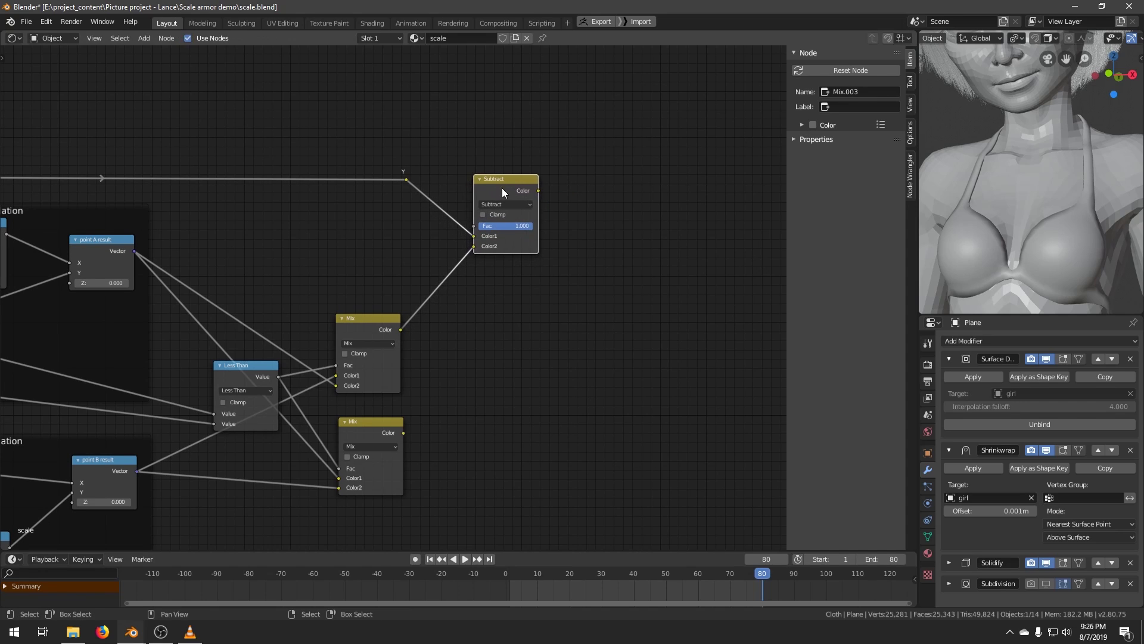
Duplicate the Subtract node with its links below the original, and feed the lower Mix node's Color output into the copy's Color2.
middle_click_drag(516, 304, 475, 304)
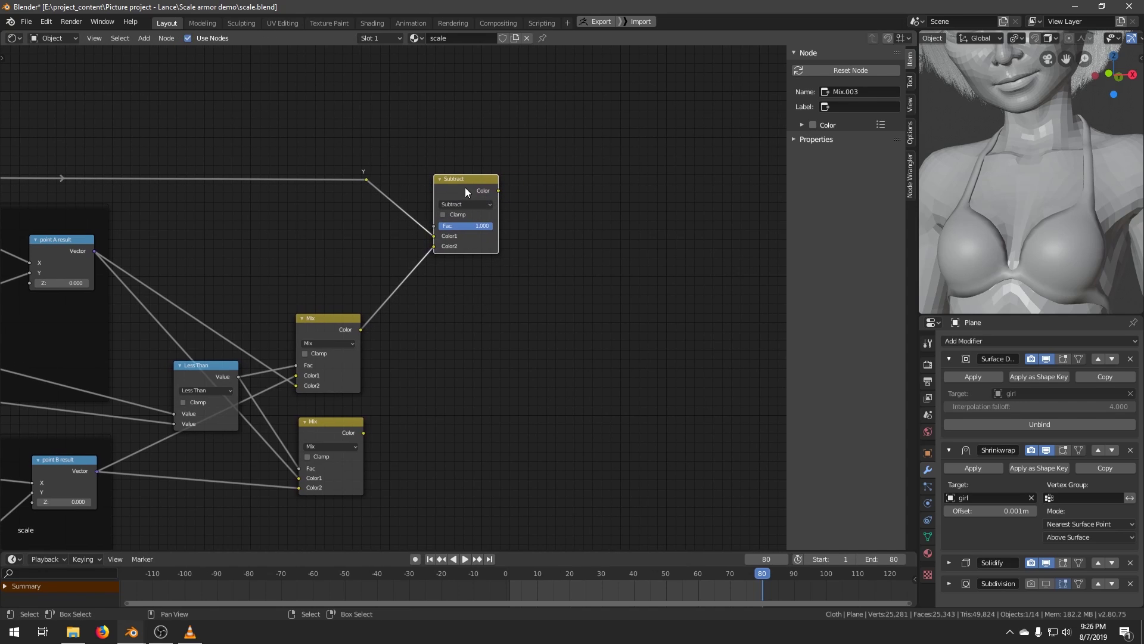
key("ctrl+shift+d")
left_click(453, 330)
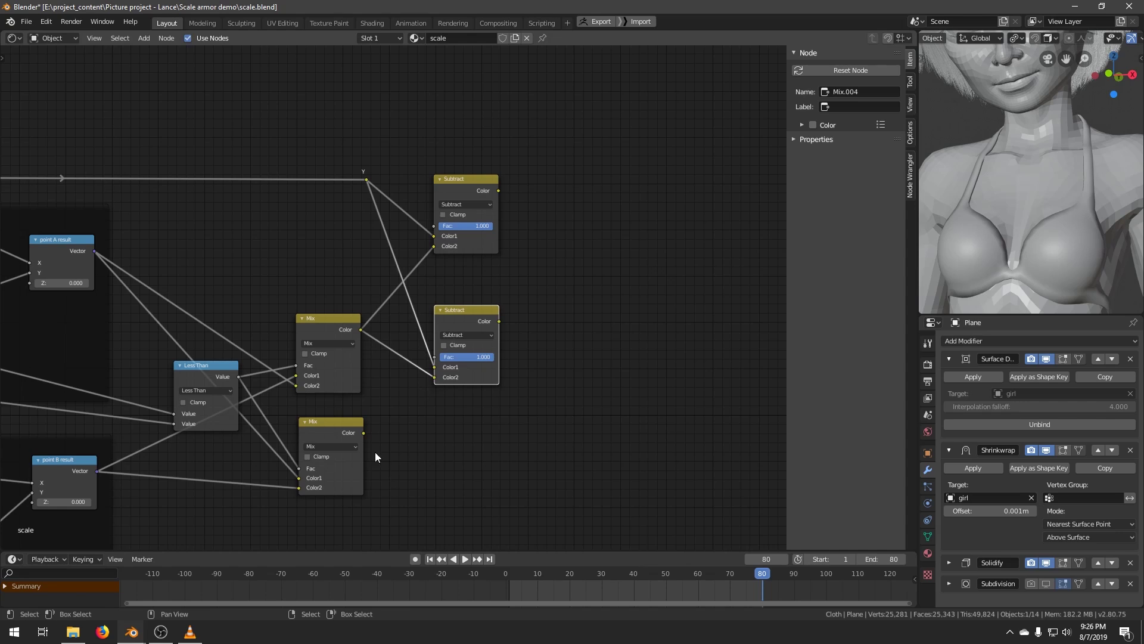
left_click_drag(364, 433, 439, 374)
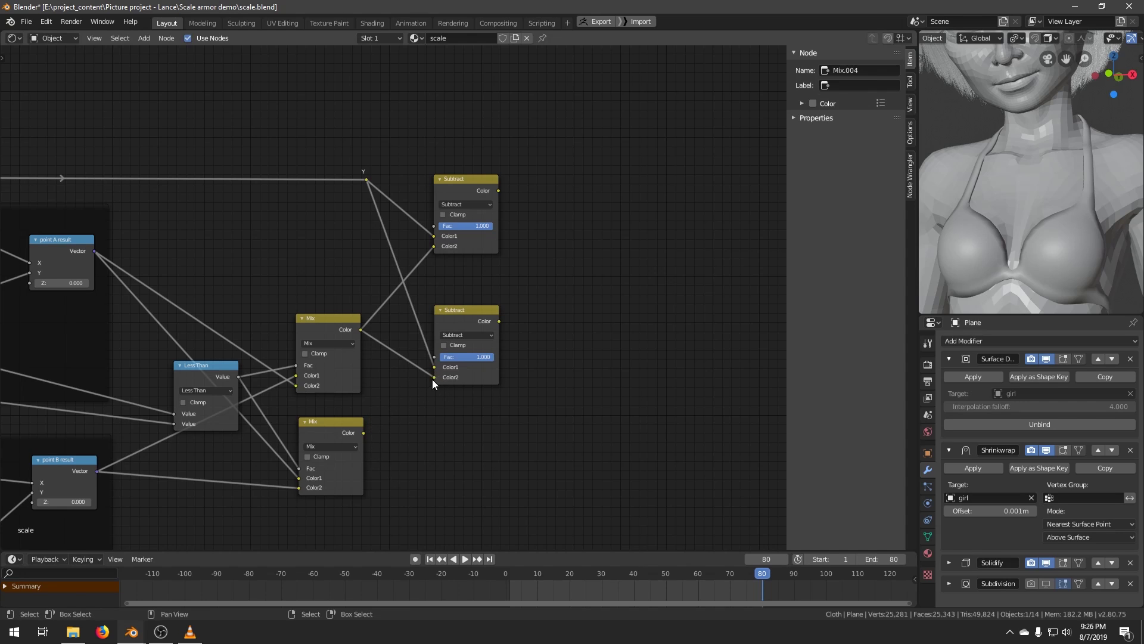
left_click_drag(364, 432, 434, 377)
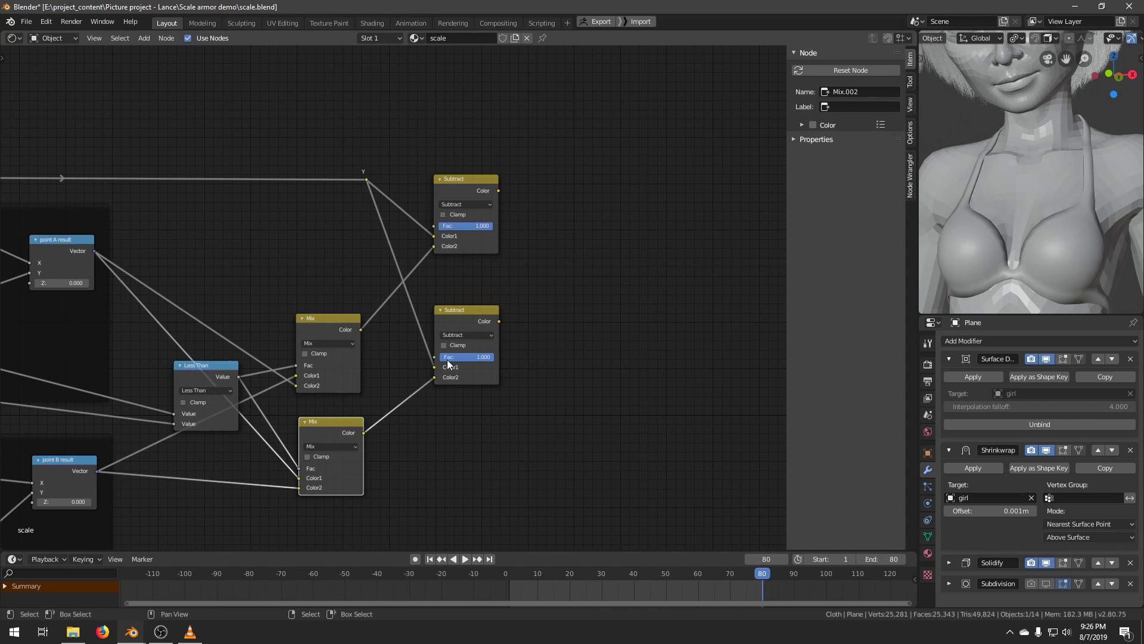
Move both Subtract nodes together upward and slightly to the right, away from the Mix nodes.
scroll(466, 320, "down", 2)
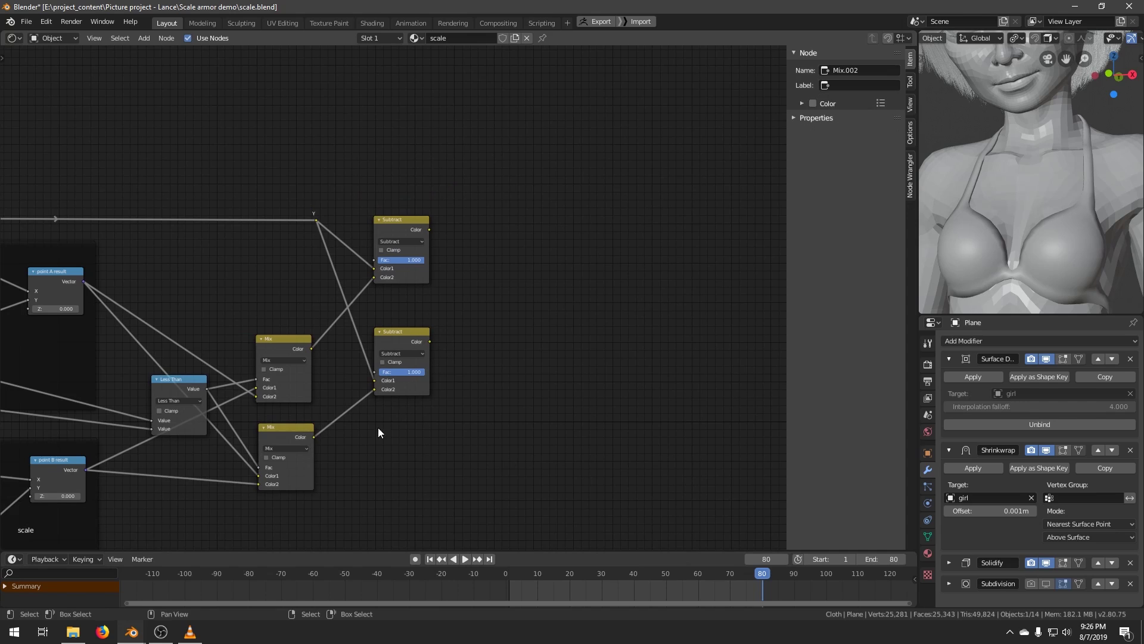
left_click_drag(368, 446, 496, 177)
key("g")
left_click(458, 201)
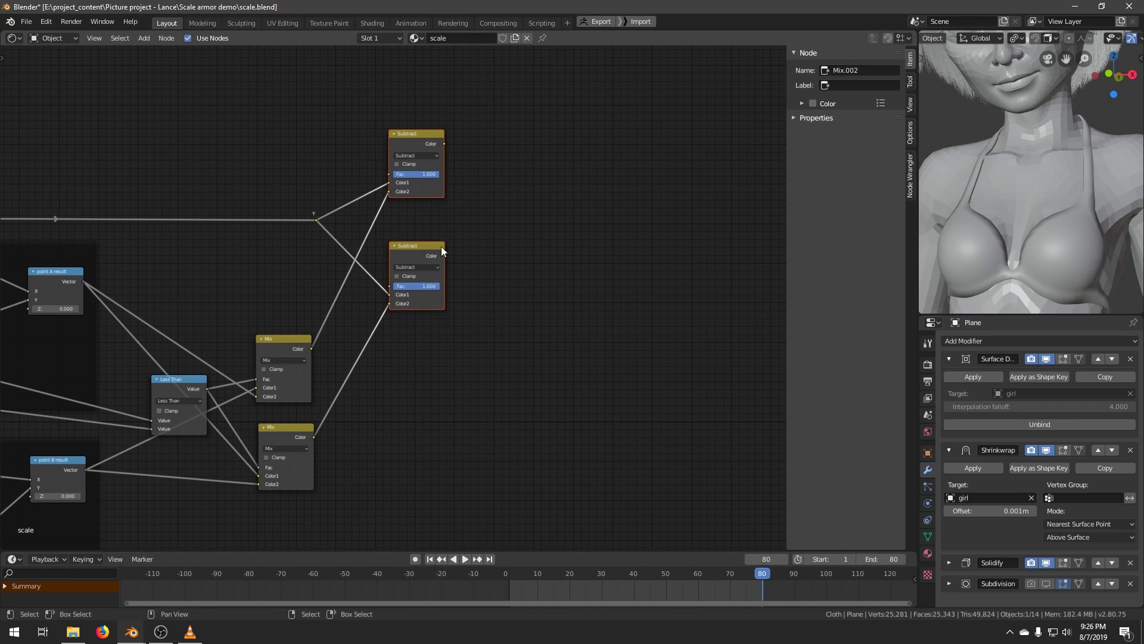
middle_click_drag(369, 439, 368, 412)
scroll(367, 413, "down", 2)
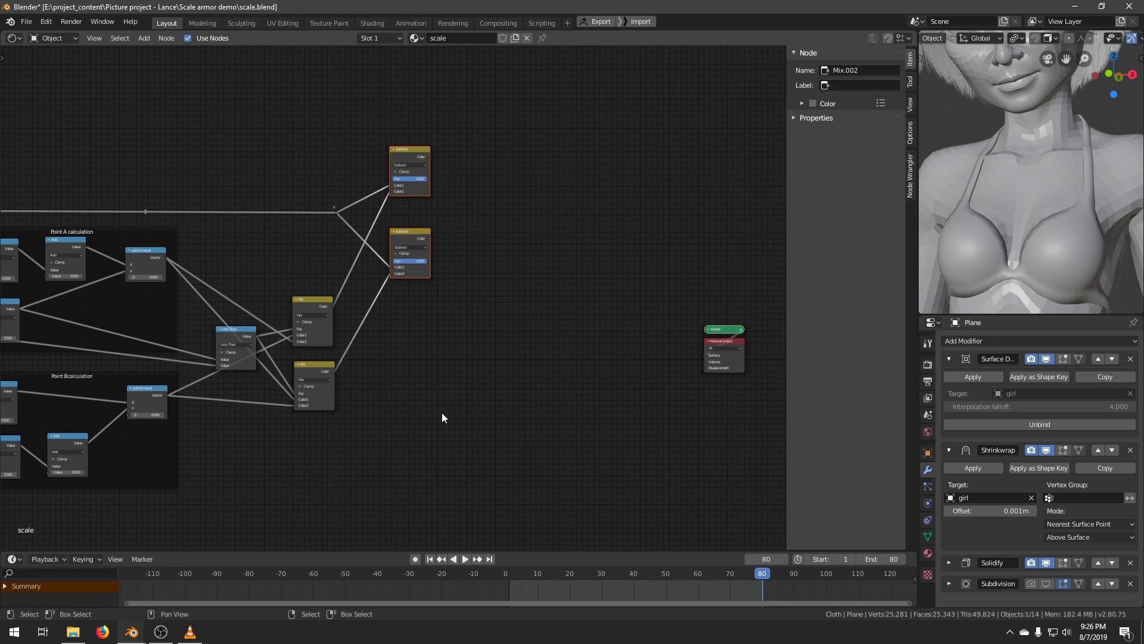
Add a Separate XYZ node in the empty space below and to the right of the two Subtract nodes.
middle_click_drag(442, 412, 233, 376)
middle_click_drag(344, 420, 325, 376)
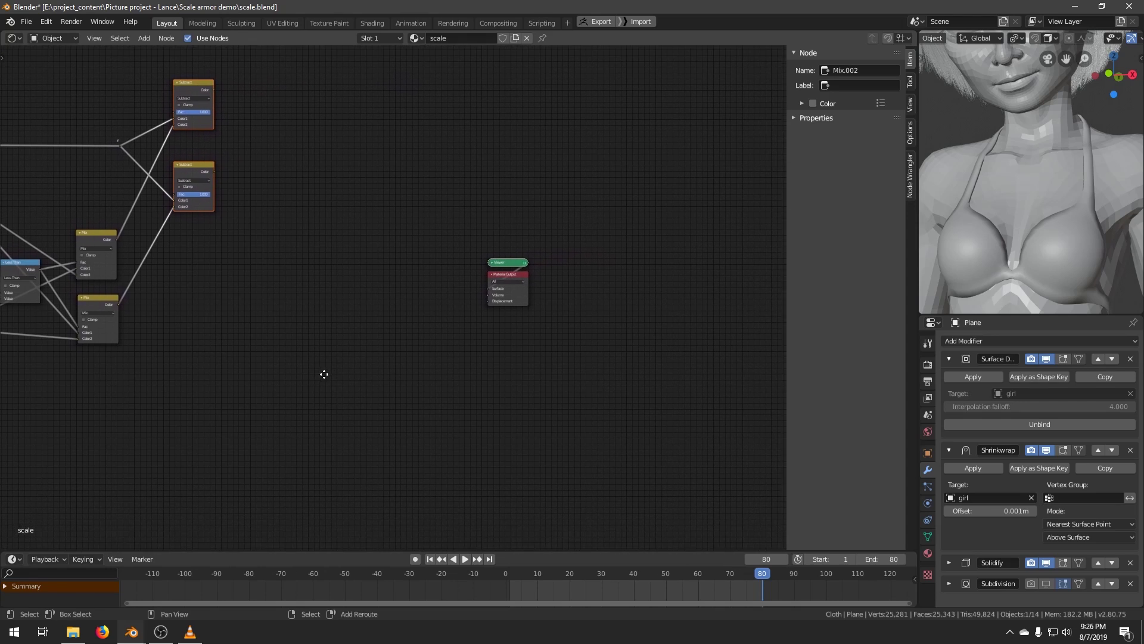
key("shift+a")
mouse_move(323, 370)
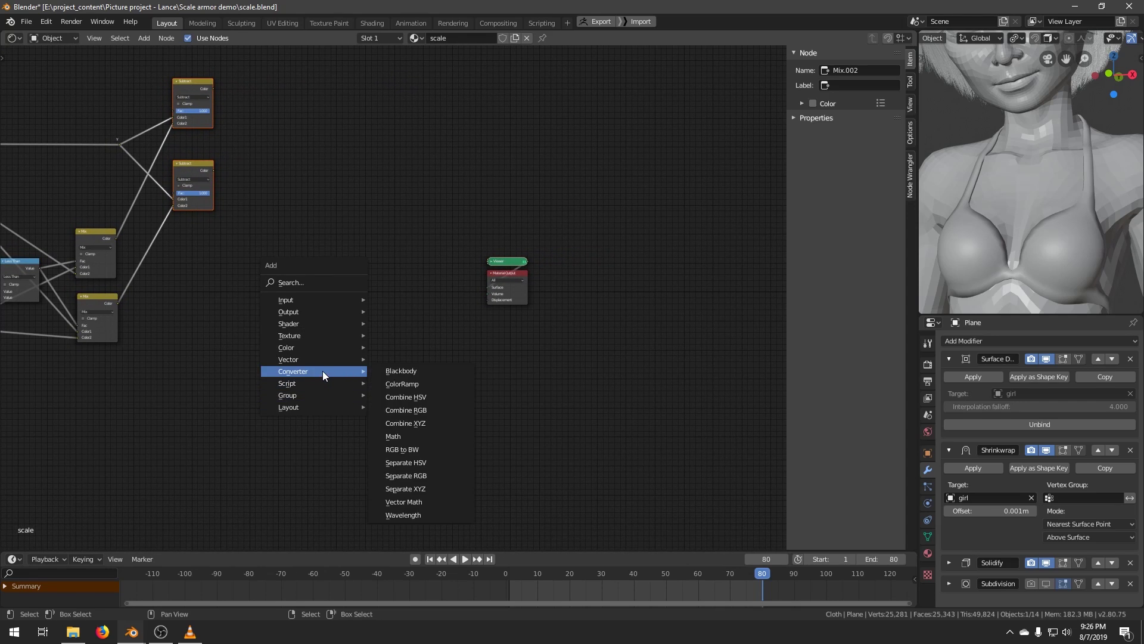
left_click(410, 490)
left_click(317, 386)
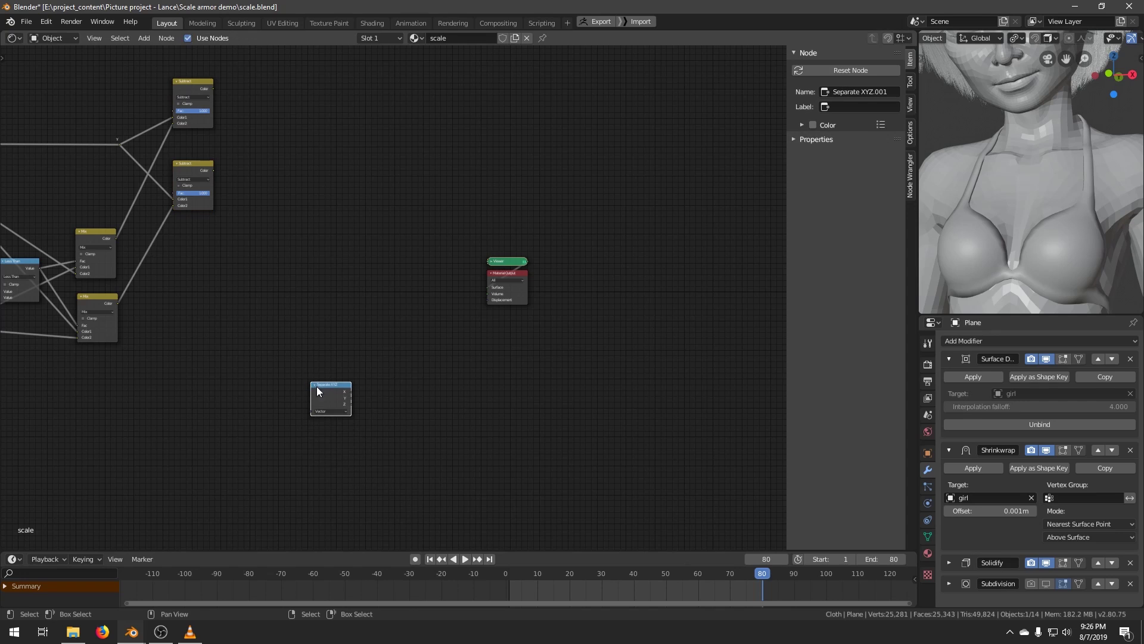
Wrap the Separate XYZ node in a new node group with its input and output nodes spread apart, and cut the X, Y and Z output links.
scroll(378, 370, "up", 2)
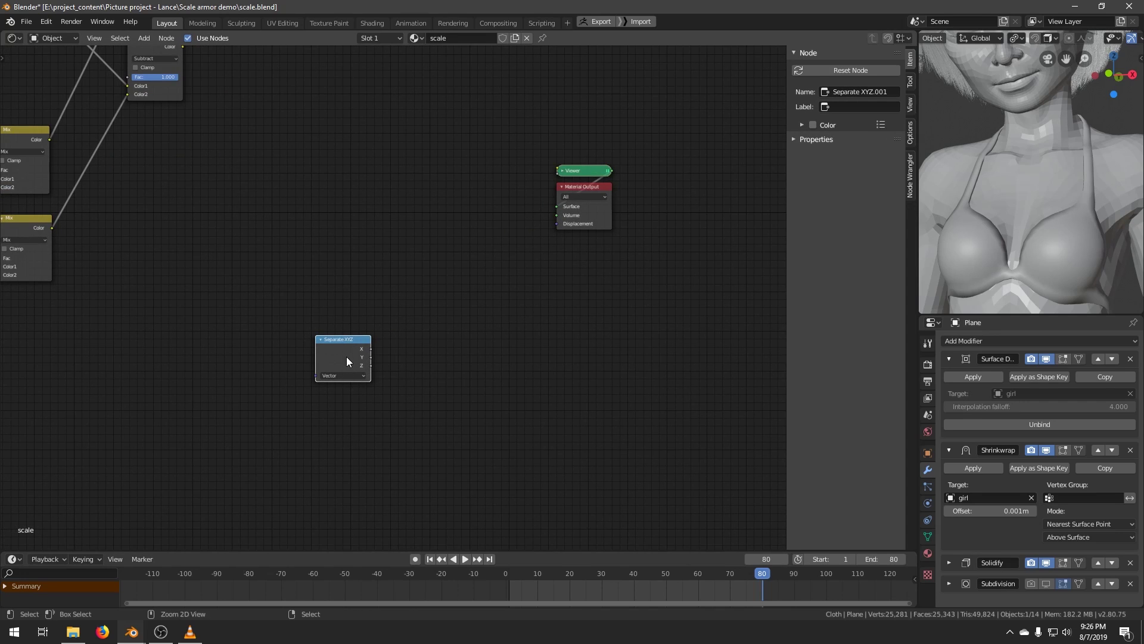
key("ctrl+g")
left_click_drag(339, 317, 297, 359)
left_click(335, 323)
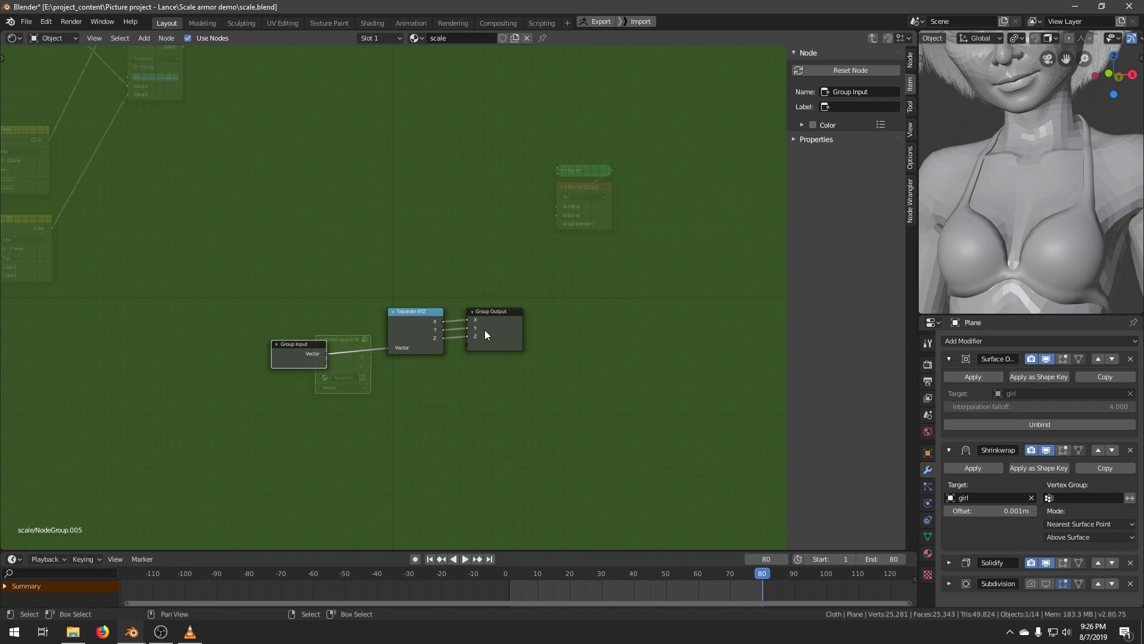
left_click_drag(487, 330, 521, 337)
middle_click_drag(391, 363, 397, 341)
scroll(396, 342, "up", 1)
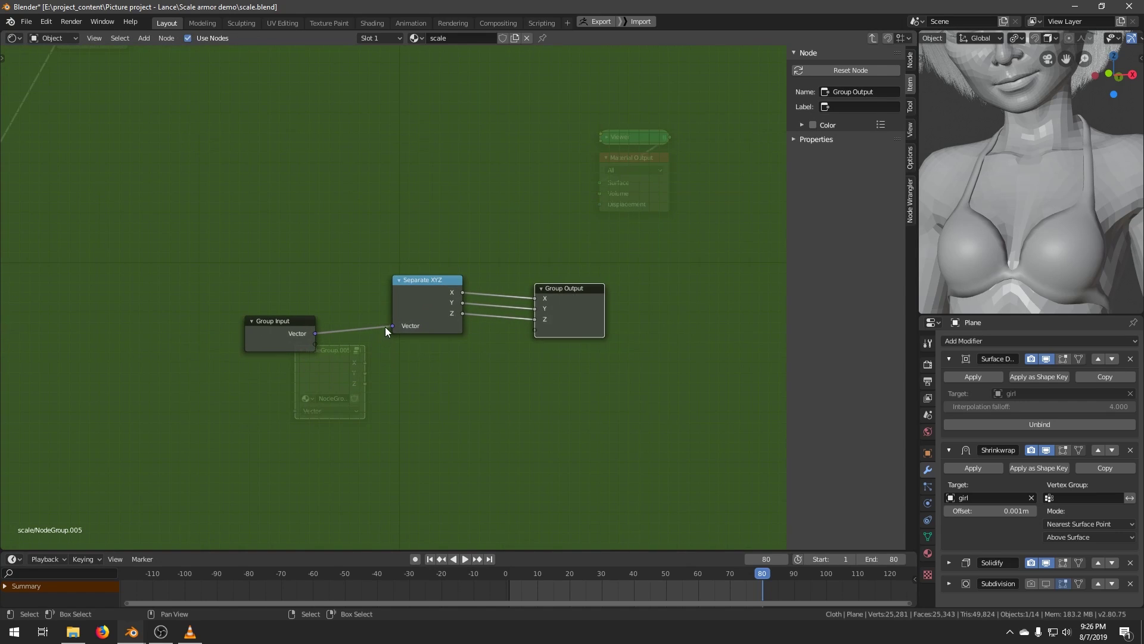
right_click_drag(497, 242, 495, 364, "ctrl")
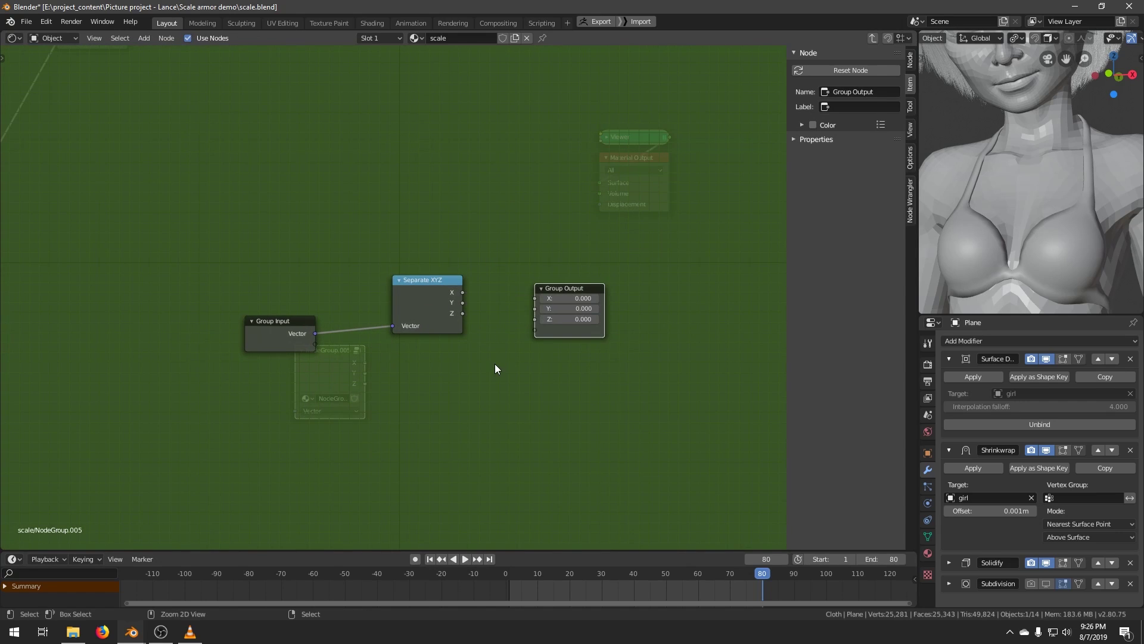
Duplicate the Separate XYZ node below the original and link its Vector input to a new Group Input socket.
left_click(398, 307)
key("shift+d")
left_click(417, 363)
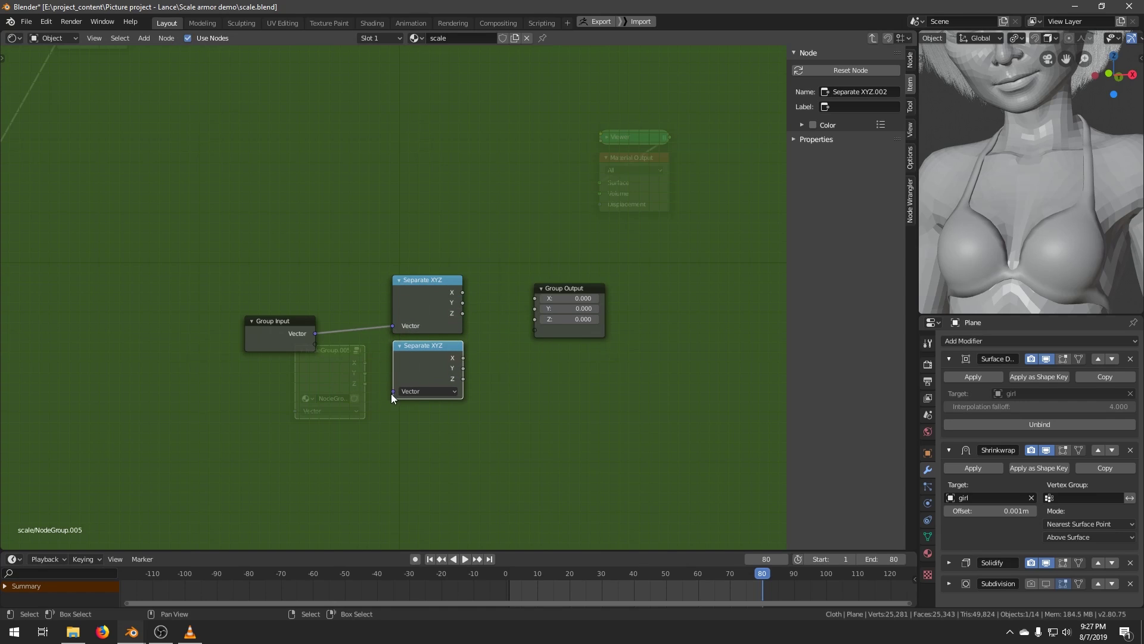
left_click_drag(392, 394, 293, 350)
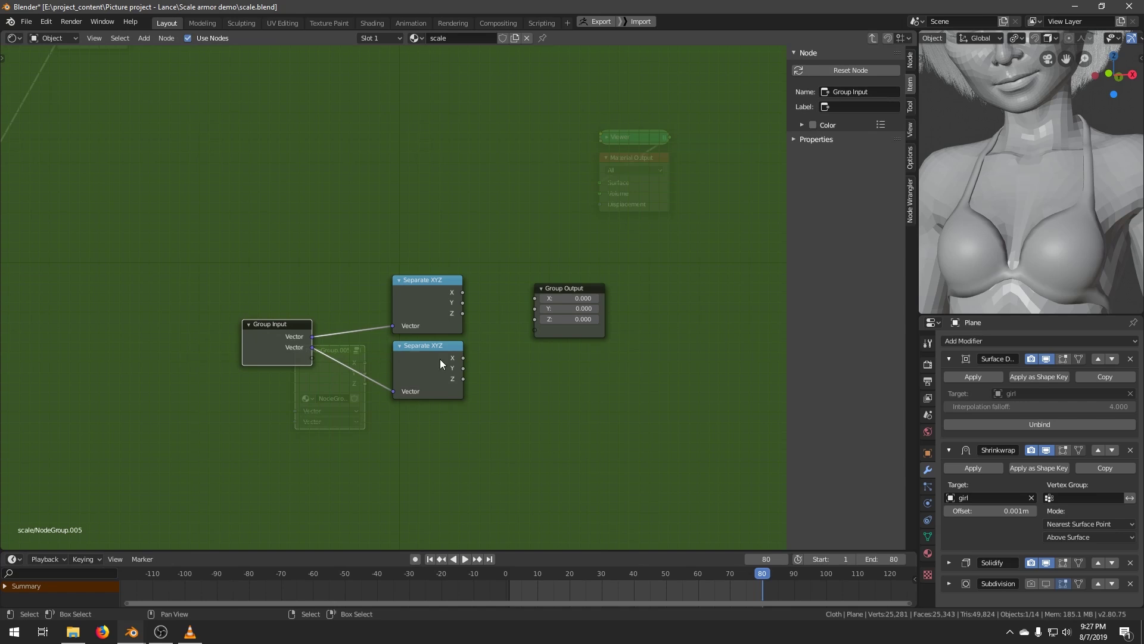
Move the Group Input and both Separate XYZ nodes together to the left, away from the Group Output.
middle_click_drag(479, 350, 470, 342)
key("alt+a")
key("b")
left_click_drag(481, 225, 108, 475)
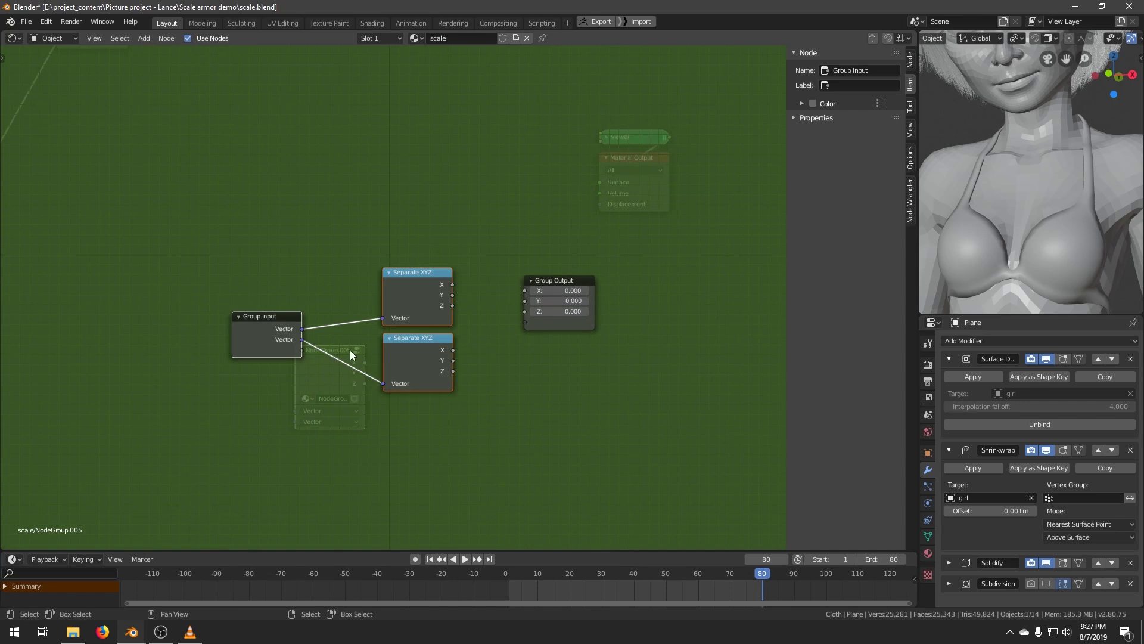
key("g")
left_click(224, 314)
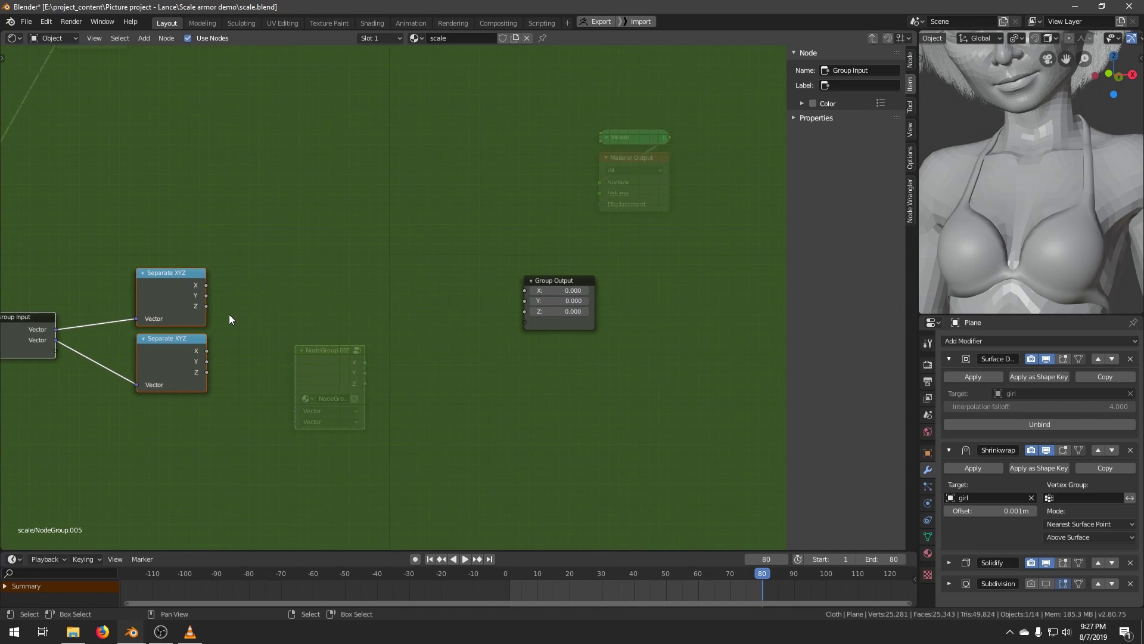
Rename the group's two Vector inputs to Point 1 and Point 2.
middle_click_drag(295, 439, 510, 421)
key("alt+a")
left_click(252, 323)
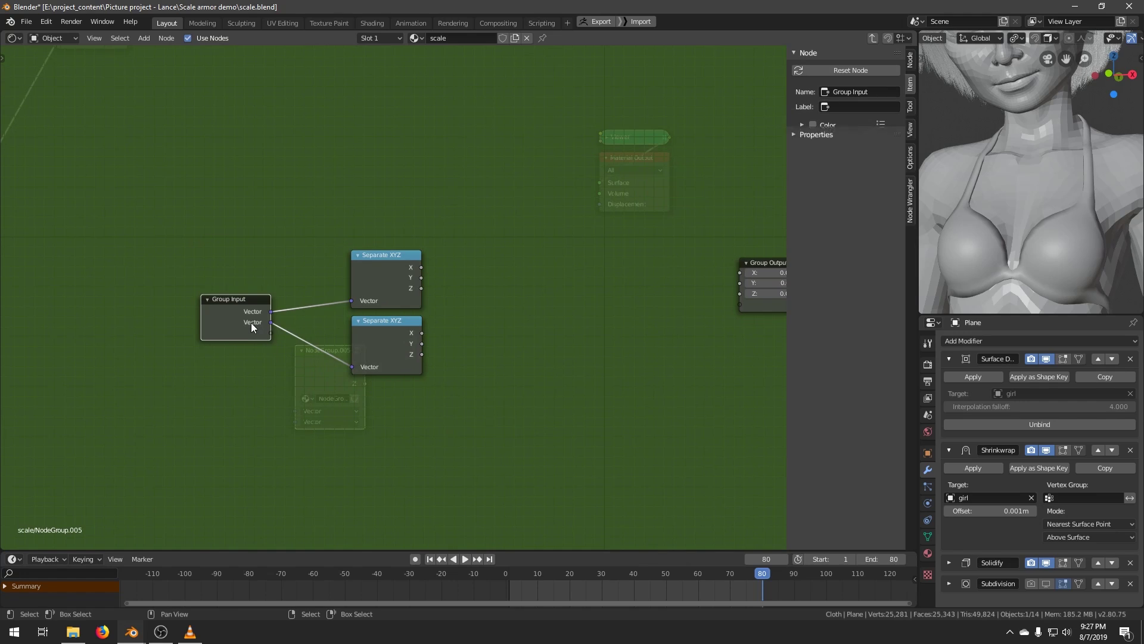
left_click(910, 59)
left_click(821, 85)
double_click(824, 87)
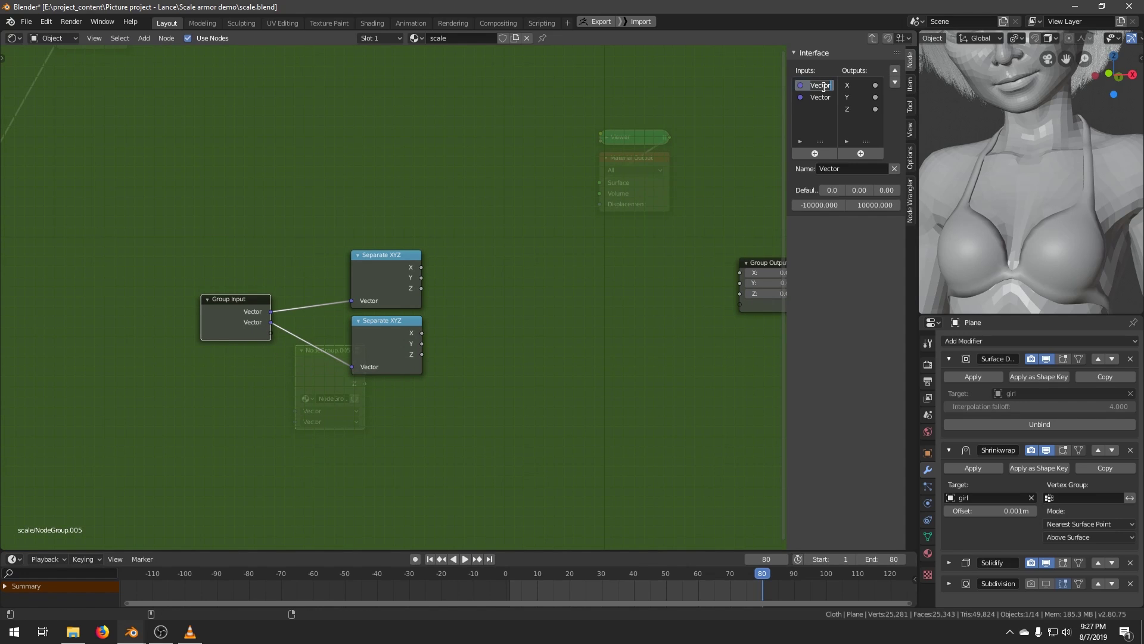
type("Point 1")
key("Tab")
type("Point 2")
key("Return")
Rename the group's X output to Distance and remove the Y and Z outputs.
middle_click_drag(491, 338, 446, 358)
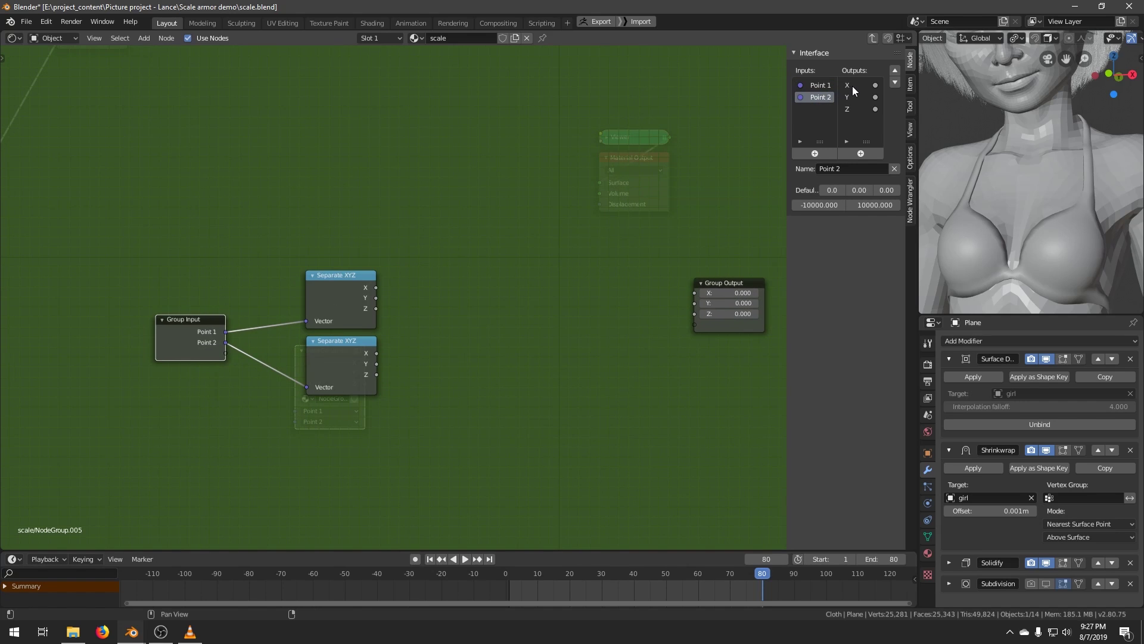
left_click(856, 86)
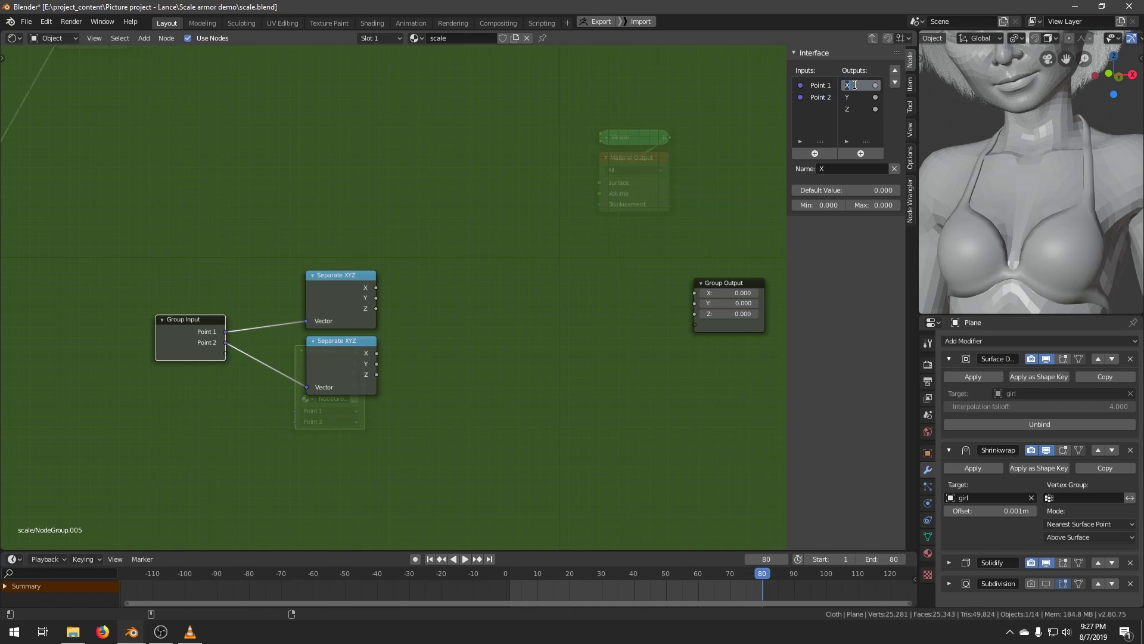
type("Distance")
key("Return")
left_click(858, 109)
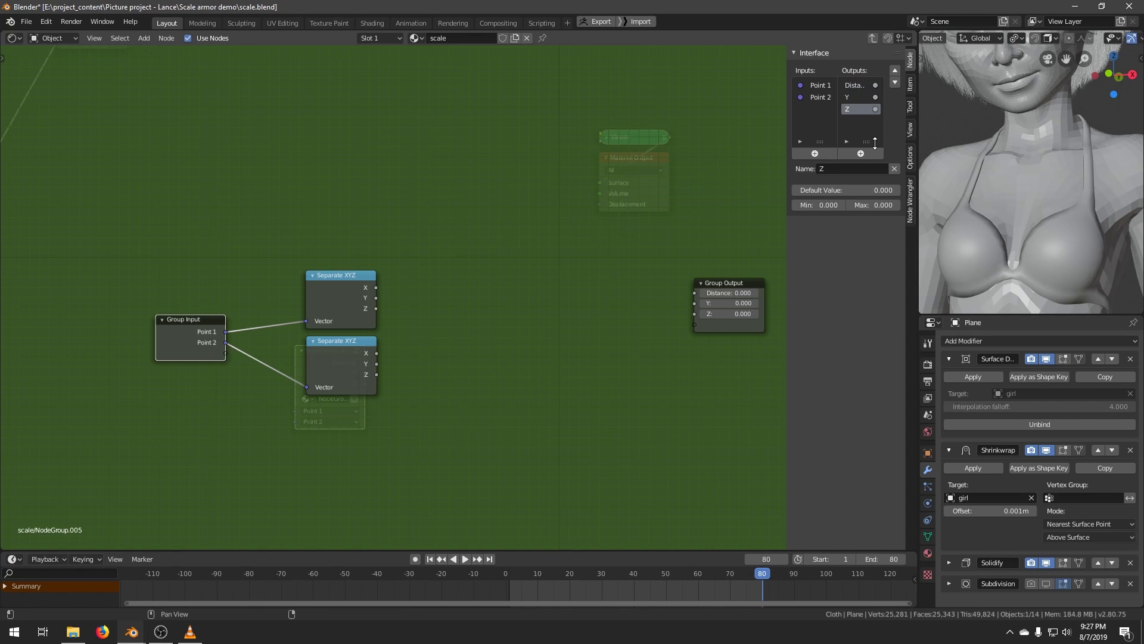
left_click(894, 168)
left_click(894, 169)
Add a Math node set to Subtract right of the Separate XYZ nodes and duplicate it below.
scroll(462, 316, "up", 1)
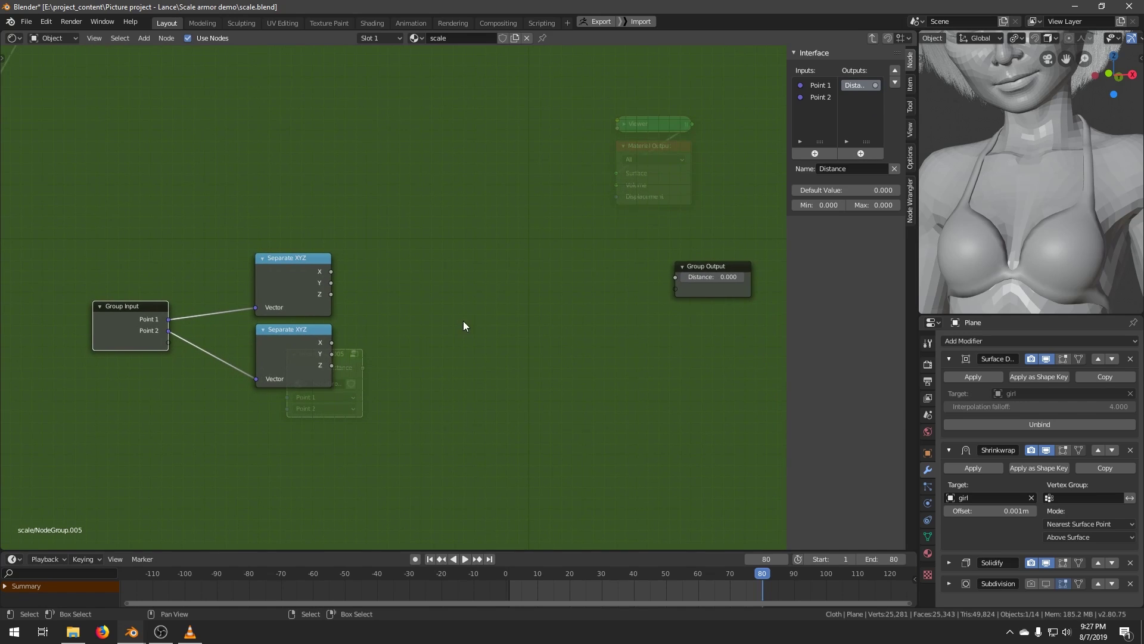
key("shift+a")
mouse_move(463, 296)
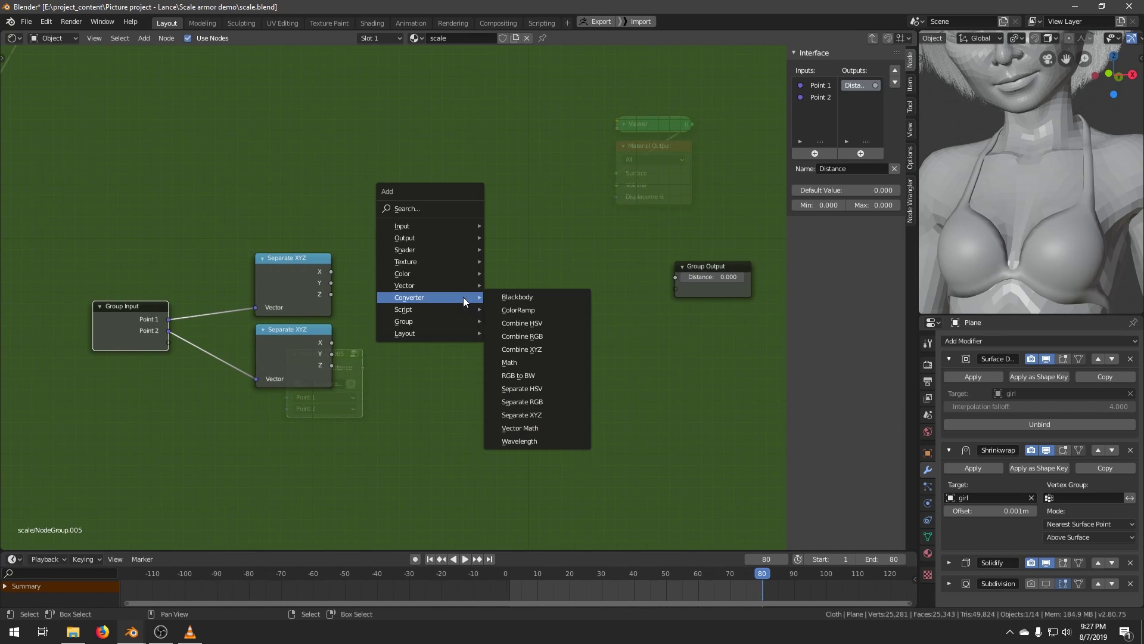
left_click(509, 363)
left_click(417, 280)
left_click(421, 258)
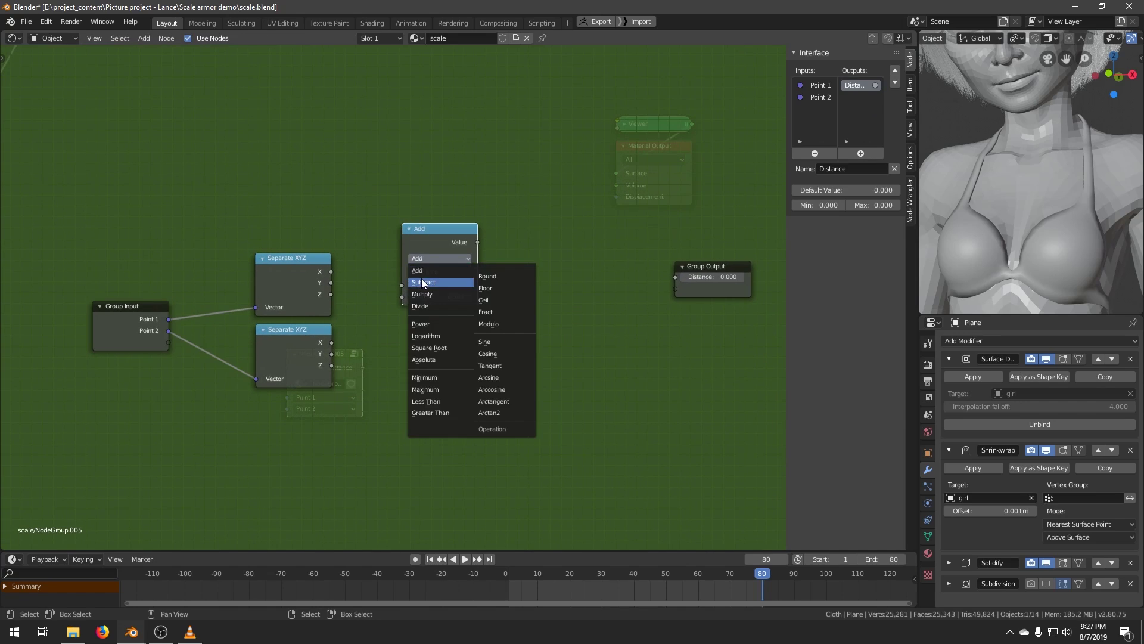
left_click(424, 282)
key("shift+d")
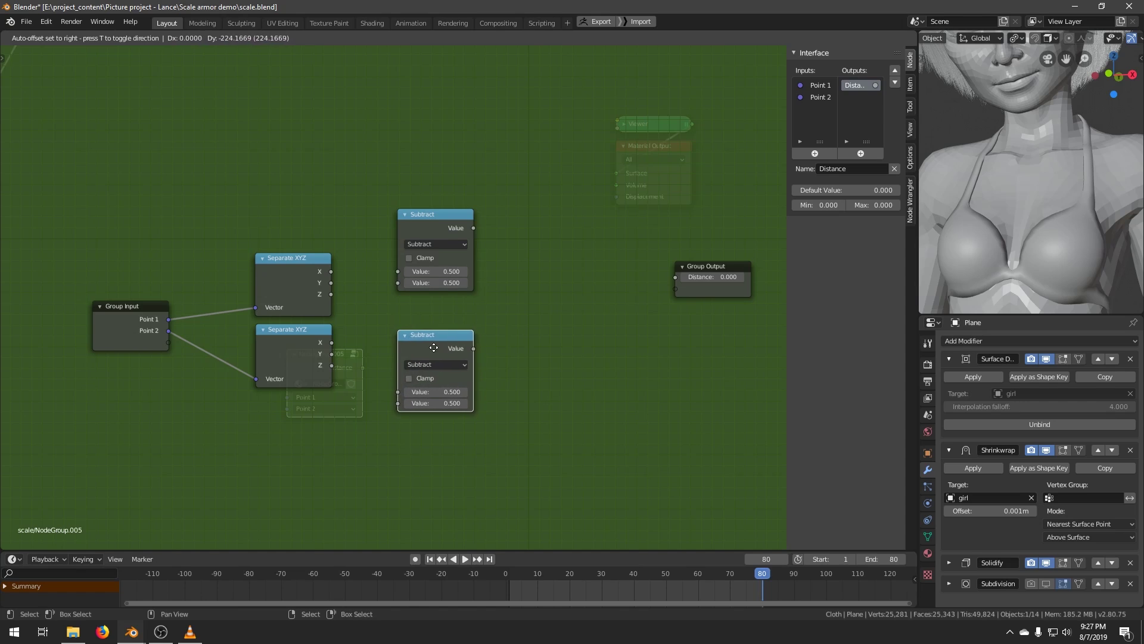
left_click(434, 361)
Link both Separate XYZ nodes' X outputs to the upper Subtract node and their Y outputs to the lower one.
middle_click_drag(409, 290, 339, 263)
scroll(353, 289, "up", 3)
left_click_drag(236, 237, 236, 327)
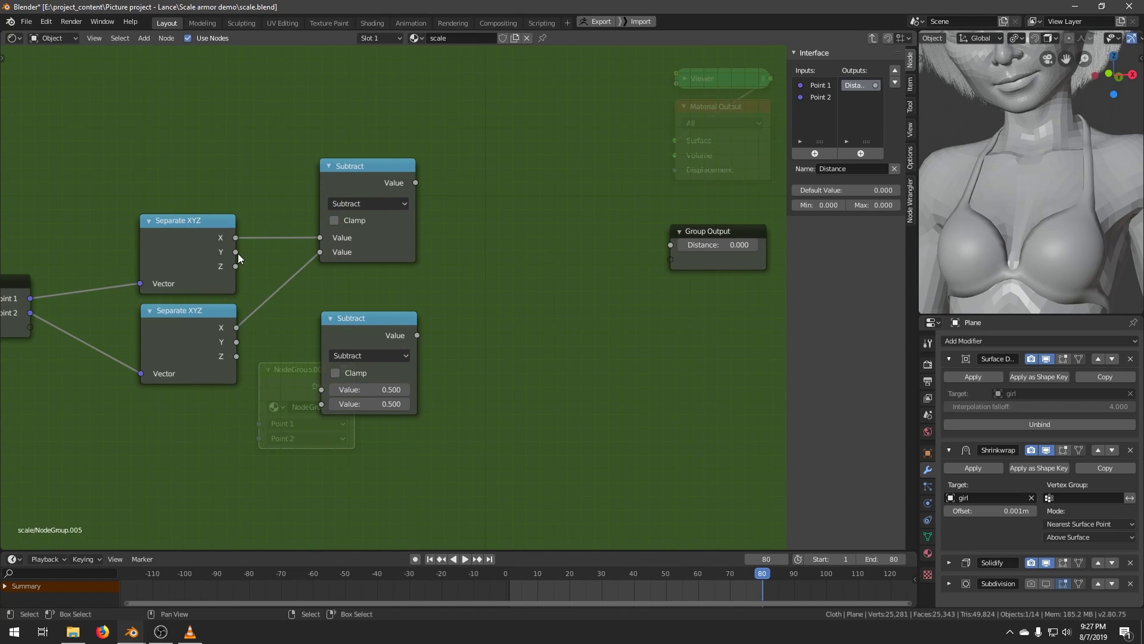
left_click_drag(238, 253, 245, 337)
Duplicate the upper Subtract node to its right as a Power node with exponent 2, and link the upper Subtract's Value into its first input.
scroll(286, 358, "down", 2)
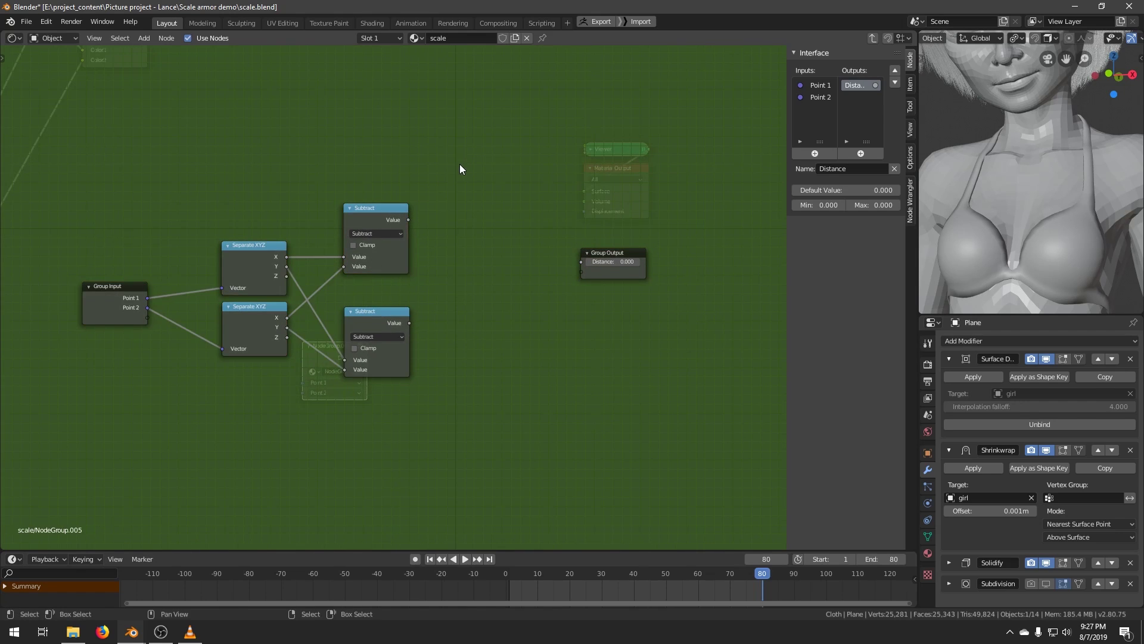
middle_click_drag(411, 253, 353, 253)
left_click(296, 211)
key("shift+d")
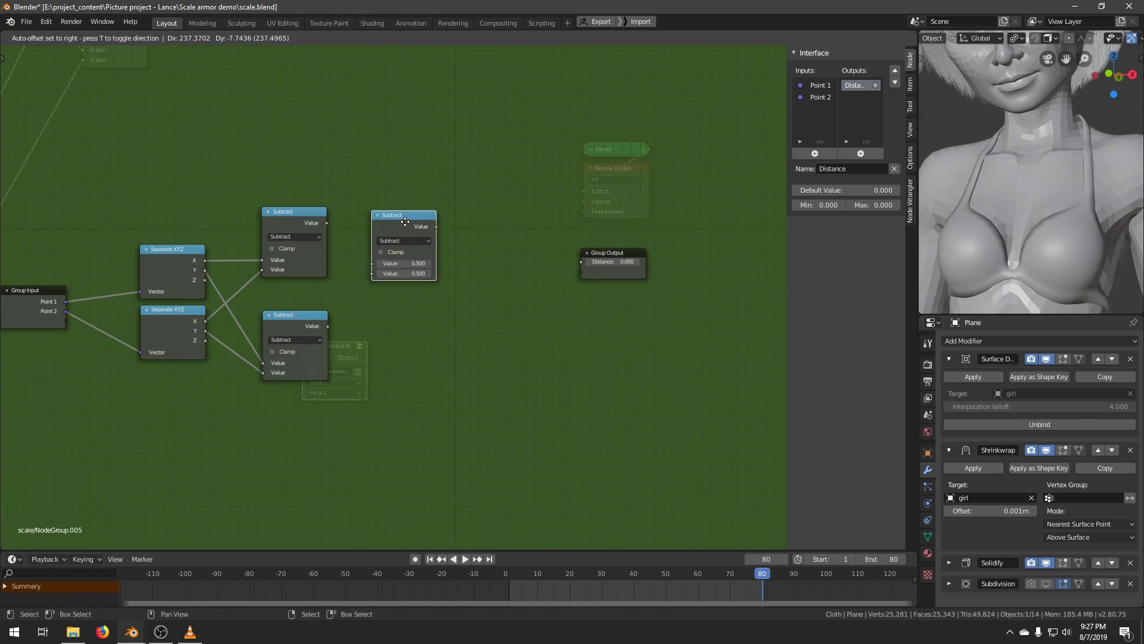
left_click(405, 222)
scroll(392, 289, "up", 2)
left_click(418, 205)
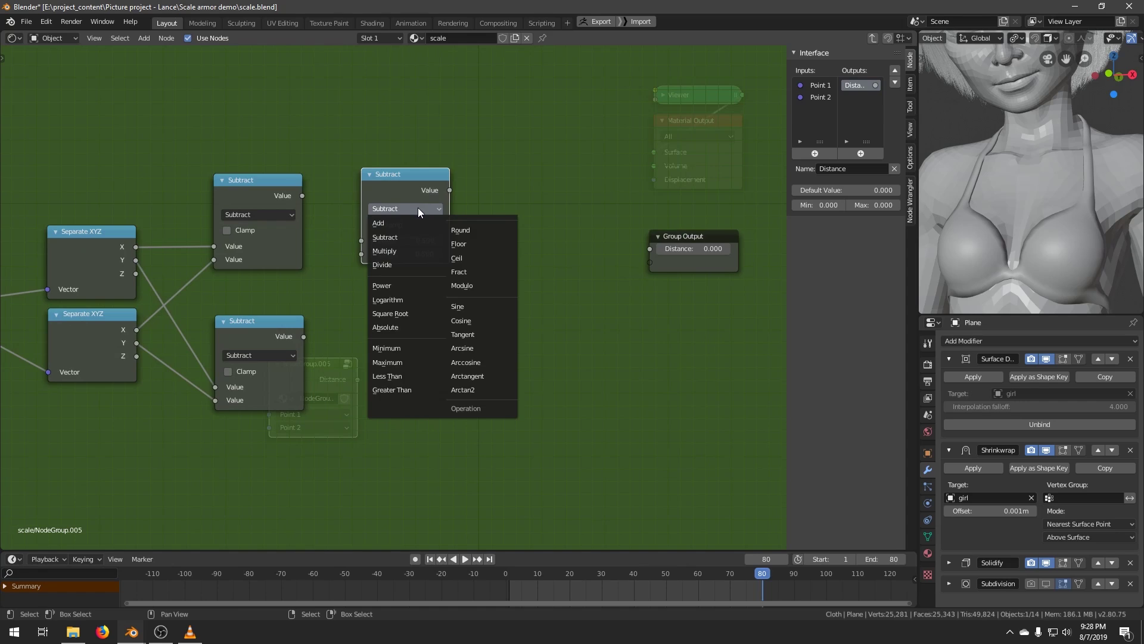
left_click(397, 285)
left_click(395, 254)
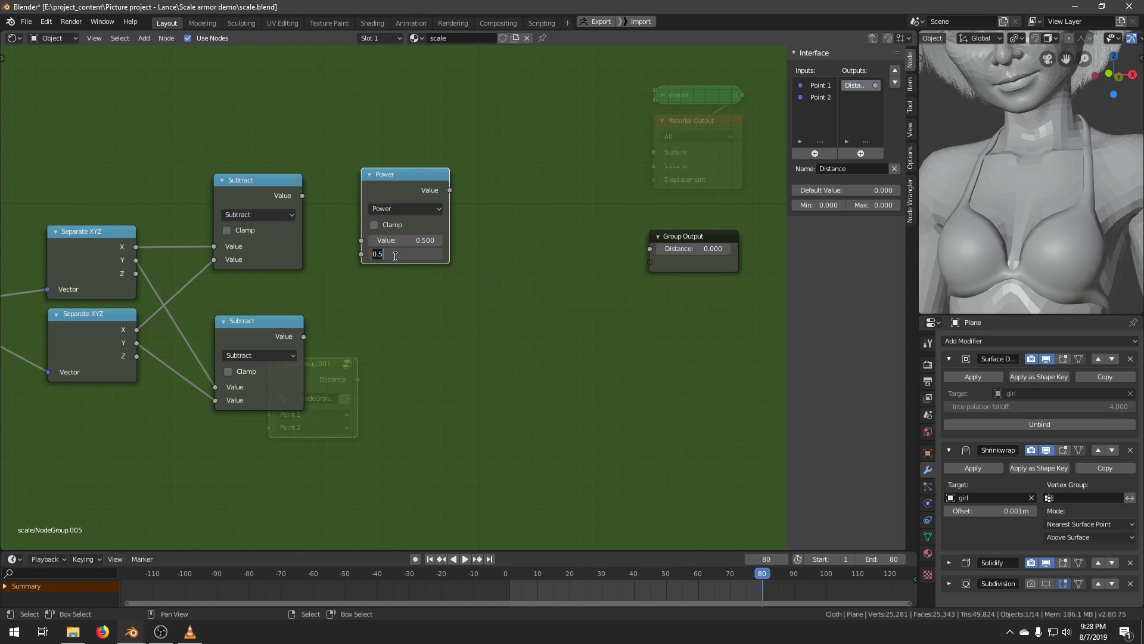
type("2")
left_click_drag(361, 241, 303, 196)
Duplicate the Power node below the original and link the lower Subtract node's Value into the copy's first input.
scroll(406, 304, "up", 1)
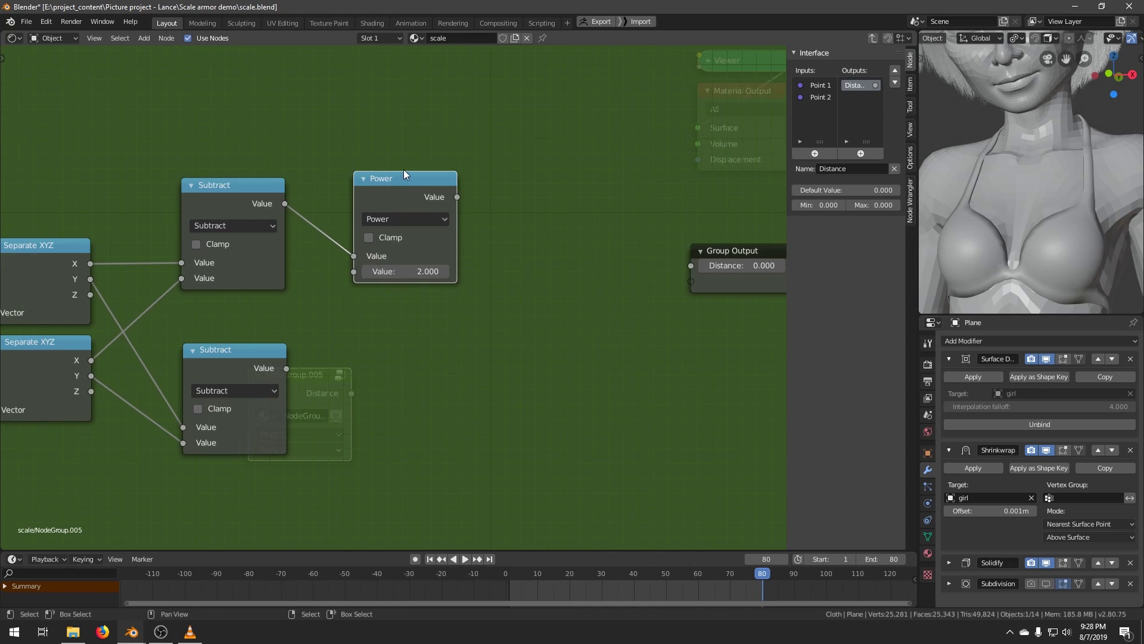
left_click_drag(403, 174, 404, 168)
key("shift+d")
left_click(425, 365)
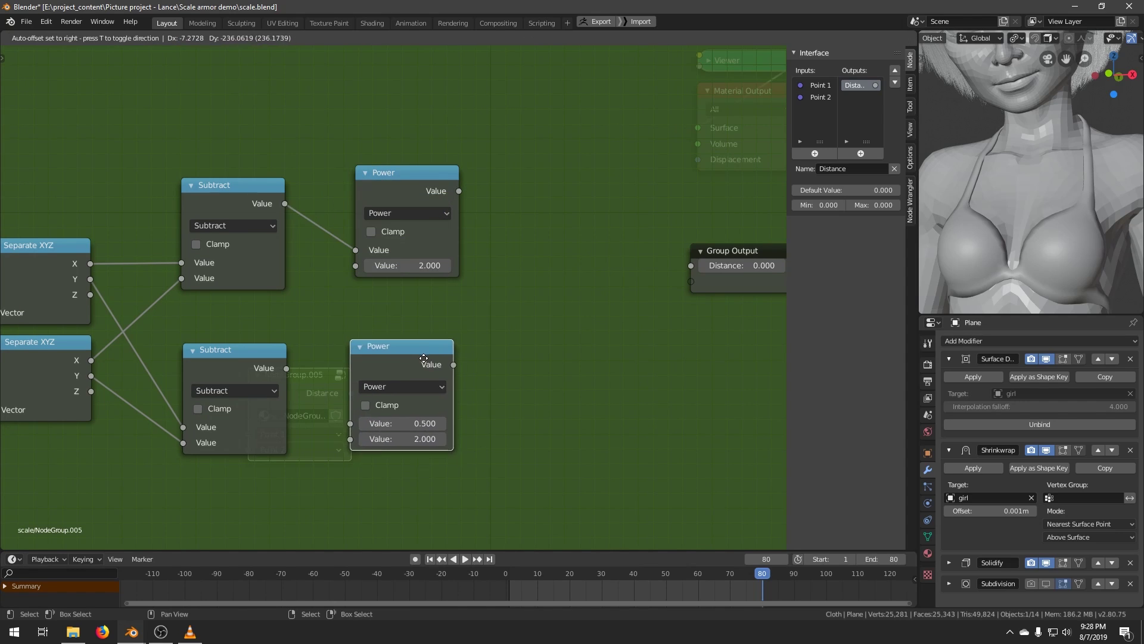
left_click_drag(287, 368, 349, 423)
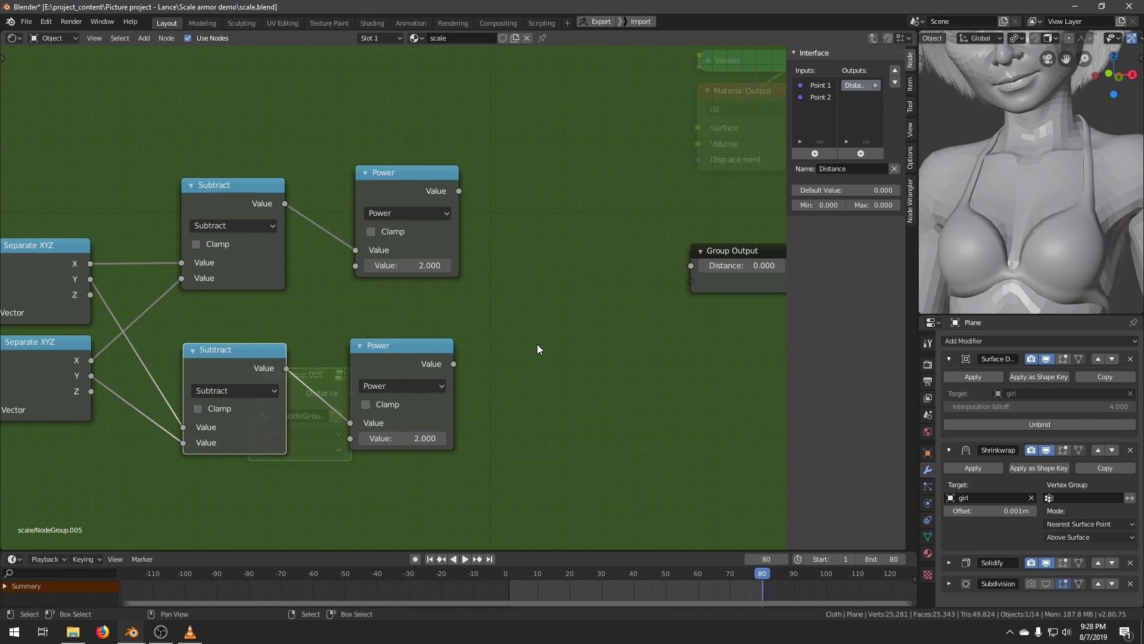
Make room by moving the Separate XYZ, Subtract and Power nodes left and the Group Output right.
scroll(538, 344, "down", 1)
left_click_drag(476, 269, 231, 406)
key("g")
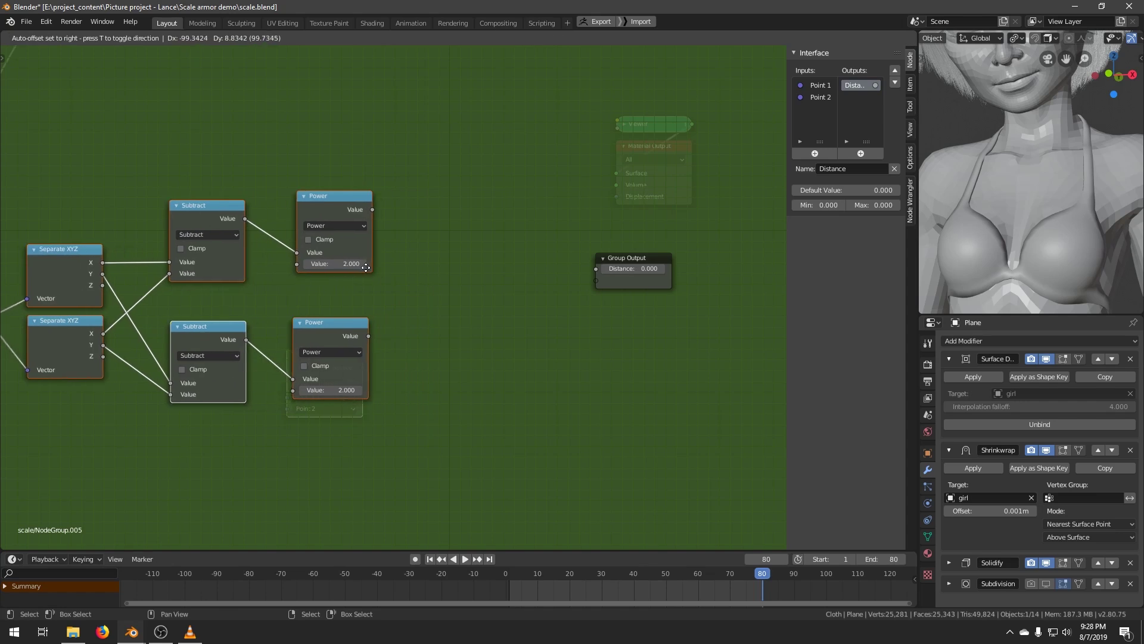
left_click(148, 400)
left_click(439, 284)
left_click_drag(639, 349, 536, 226)
key("g")
left_click(608, 238)
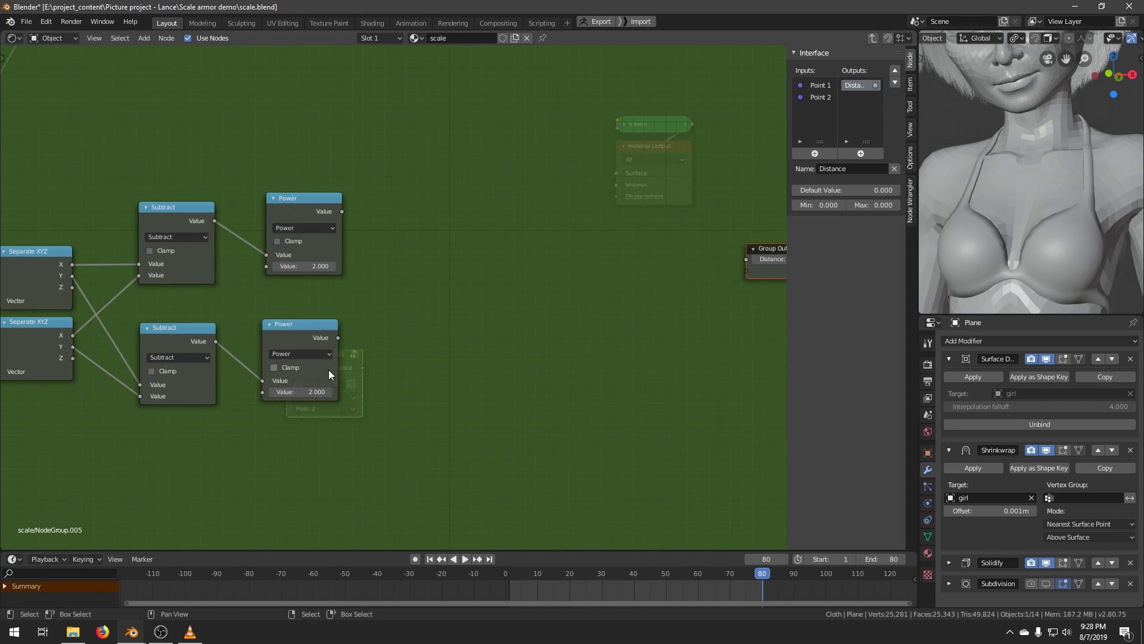
Duplicate the upper Power node to the right as an Add node, and link both Power nodes' Value outputs into it.
scroll(358, 363, "up", 2)
left_click(337, 206)
key("shift+d")
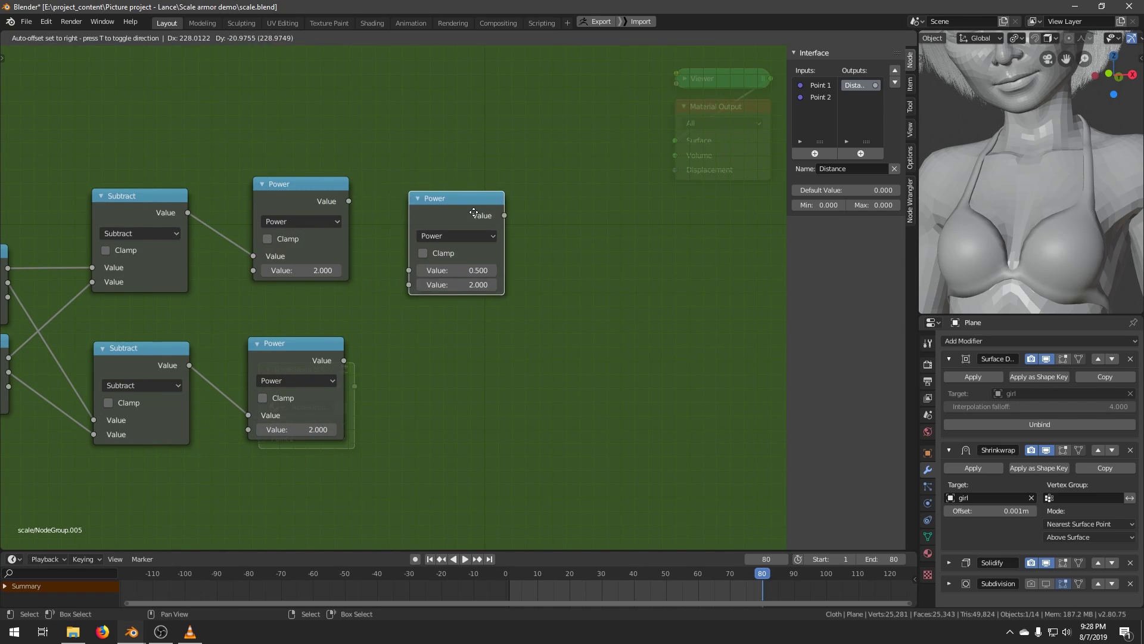
left_click(470, 262)
left_click(455, 249)
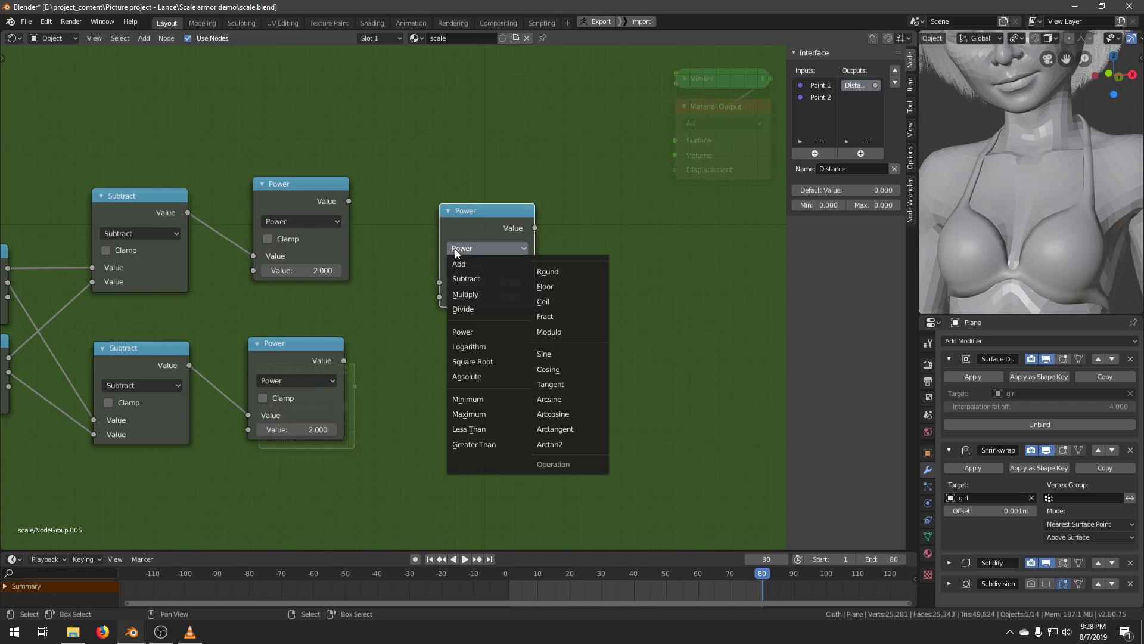
left_click(459, 258)
left_click_drag(440, 282, 364, 232)
left_click_drag(435, 296, 348, 360)
Duplicate the Add node between it and the Group Output, and set the copy's operation to Square Root.
middle_click_drag(465, 322, 260, 342)
key("shift+d")
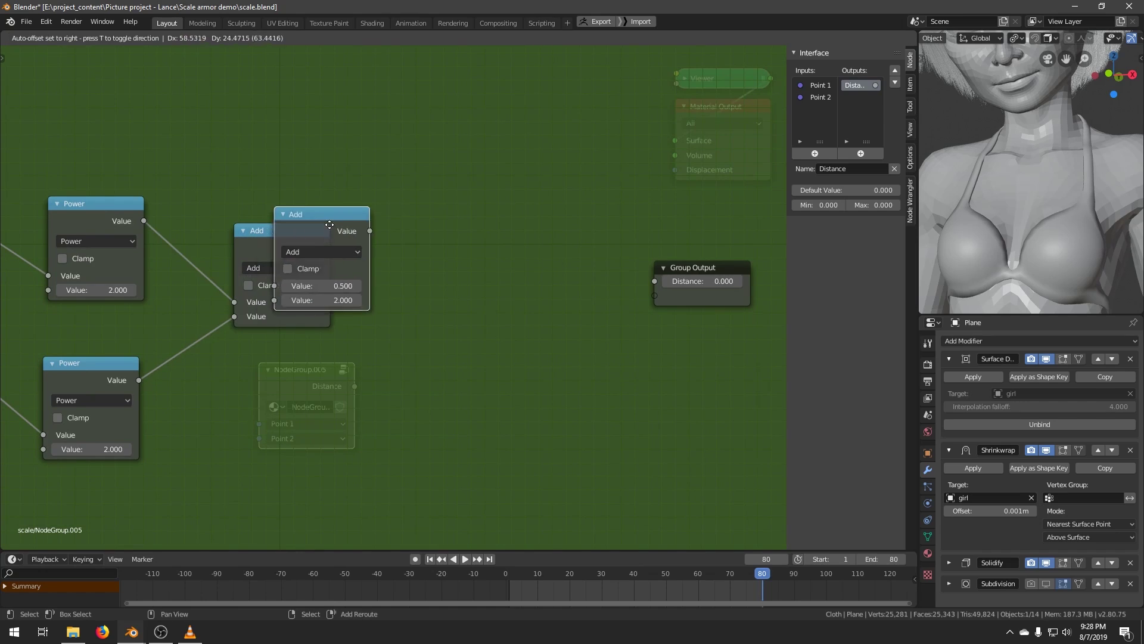
left_click(430, 262)
left_click(431, 270)
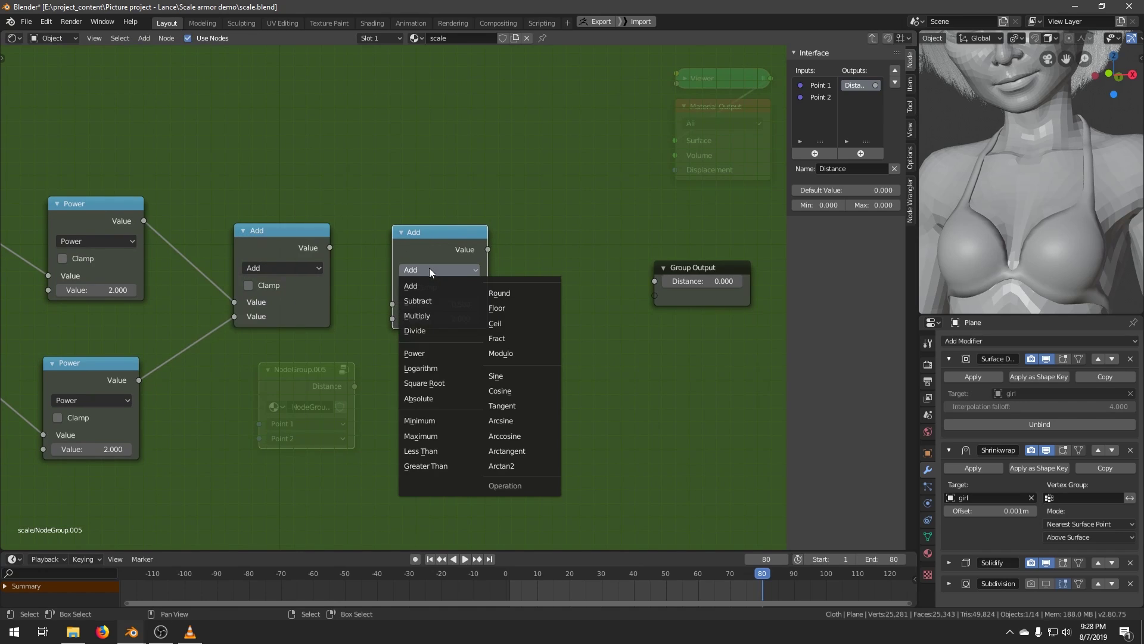
left_click(425, 383)
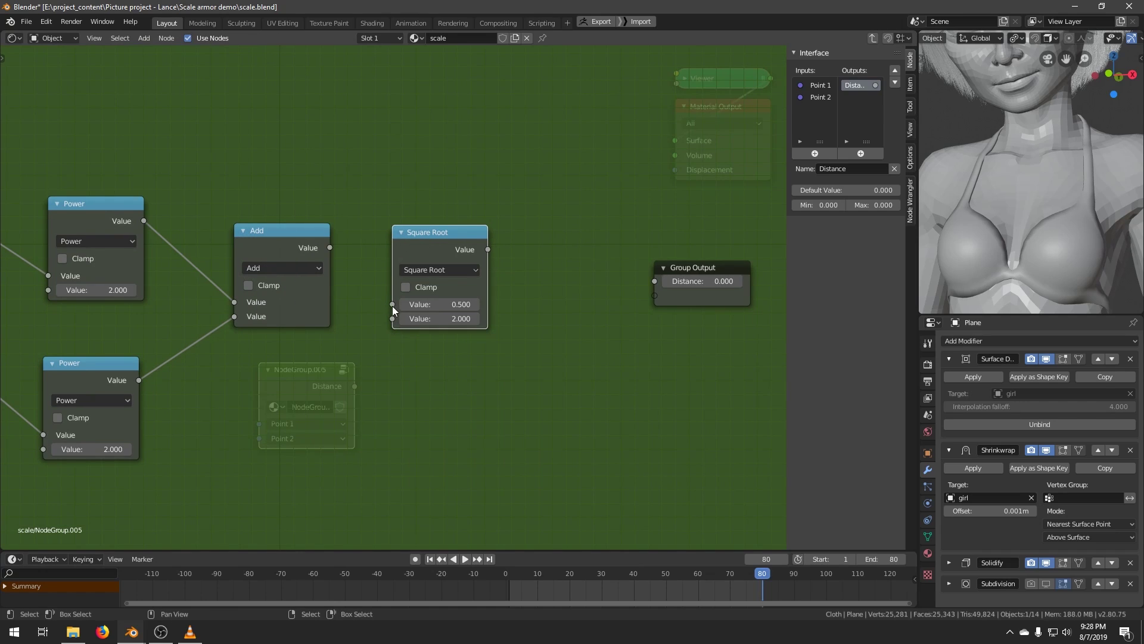
Link the Add node's Value into the Square Root node, and the Square Root's Value into the Group Output's Distance.
left_click_drag(392, 305, 330, 247)
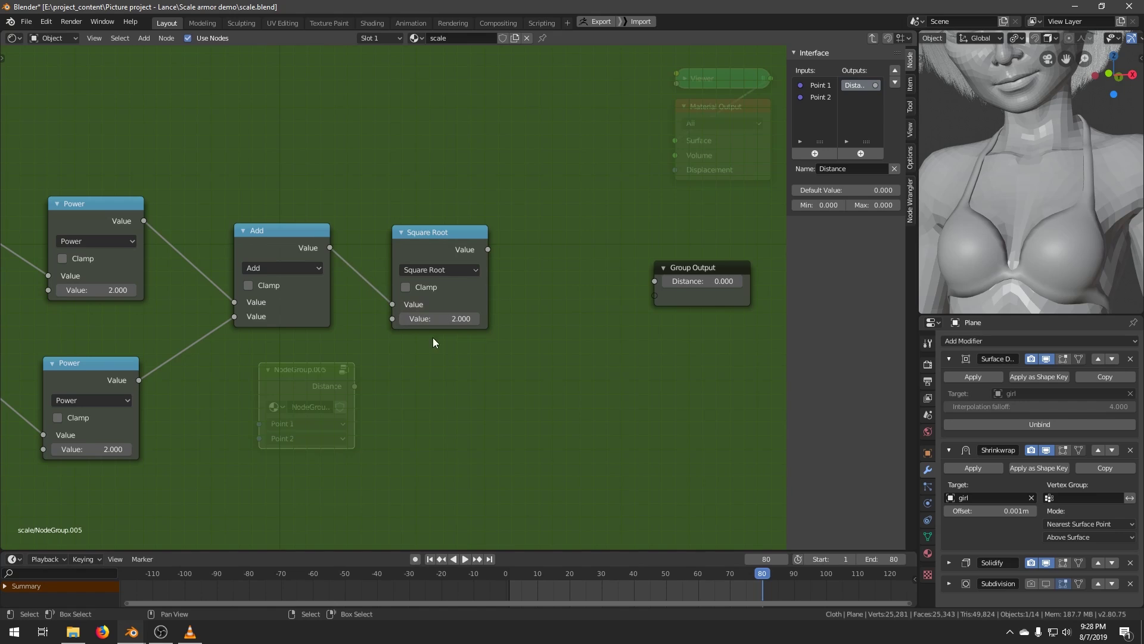
middle_click_drag(470, 347, 437, 357)
mouse_move(388, 329)
left_mouse_down()
mouse_move(458, 329)
mouse_move(411, 329)
left_mouse_up()
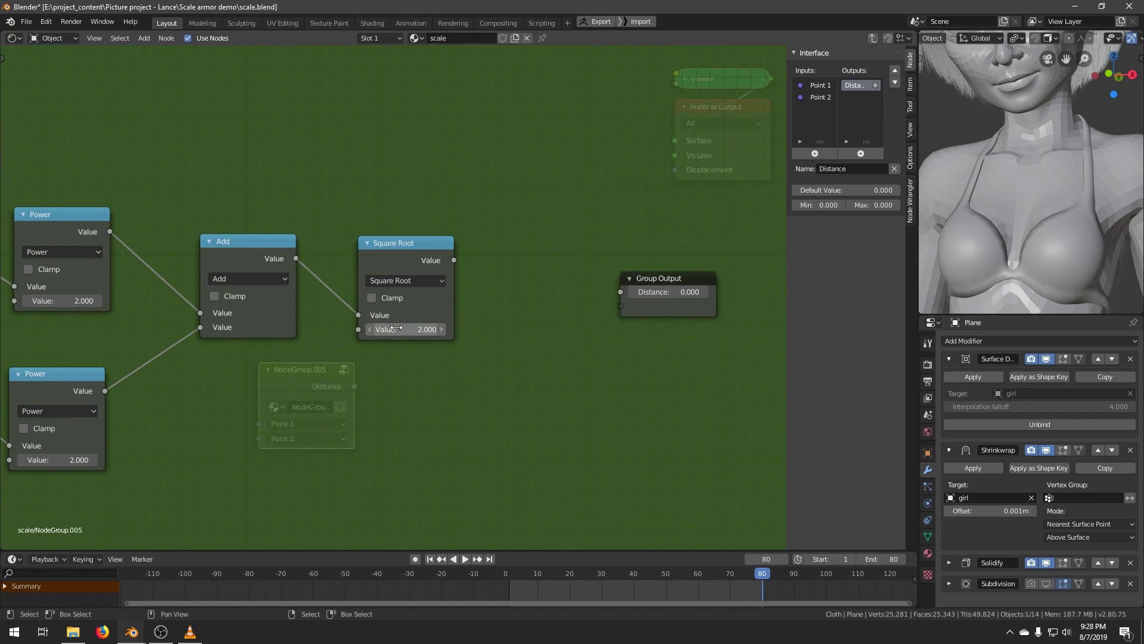
middle_click_drag(497, 328, 395, 340)
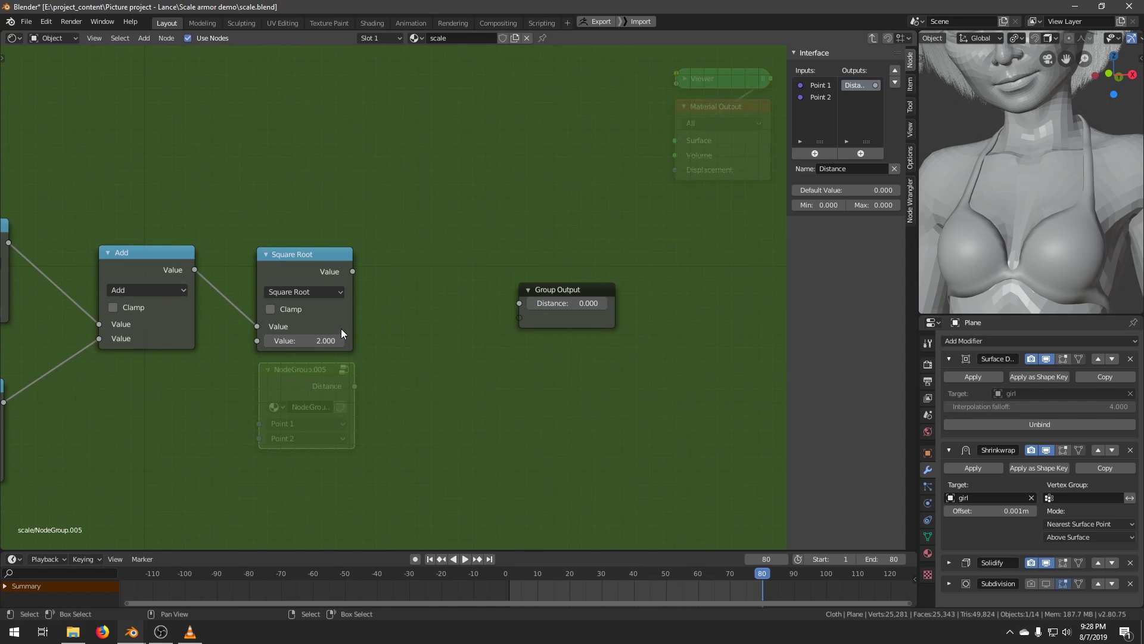
left_click_drag(353, 271, 523, 305)
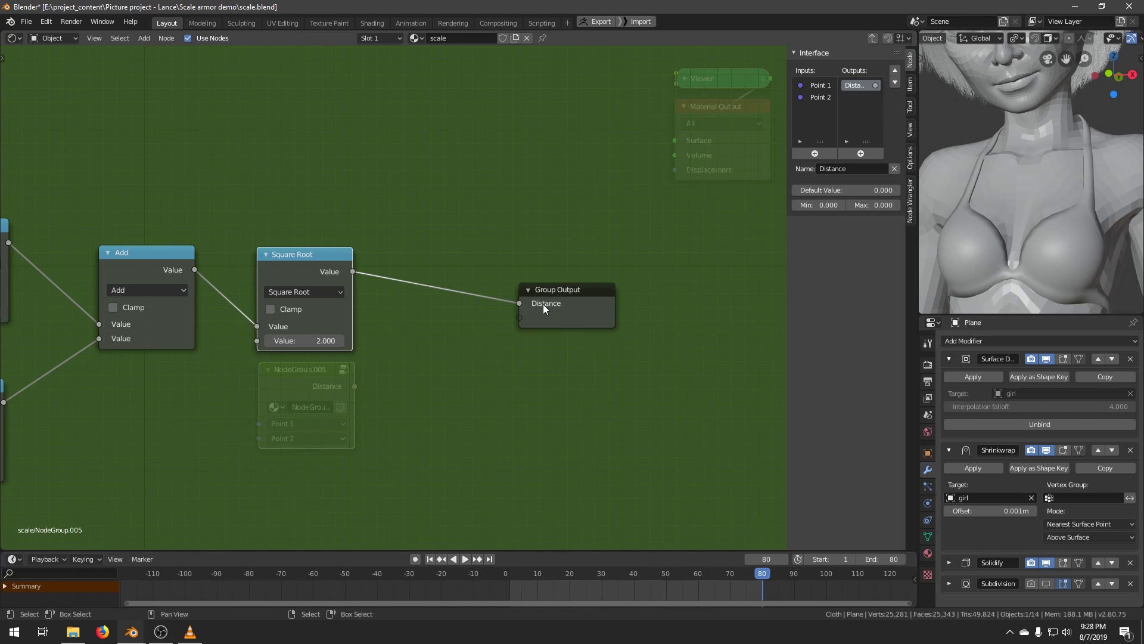
Tidy the group's layout by moving the Group Input left and the Add and Square Root nodes slightly down.
middle_click_drag(420, 327, 556, 311)
scroll(557, 311, "down", 7)
middle_click_drag(408, 343, 495, 332)
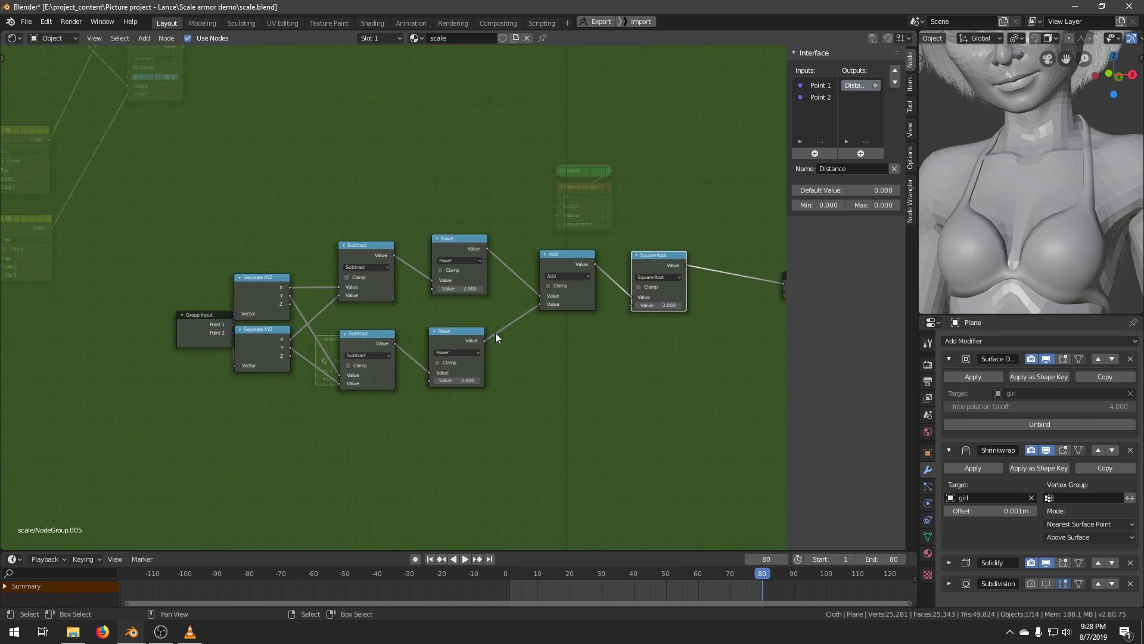
left_click_drag(224, 332, 132, 334)
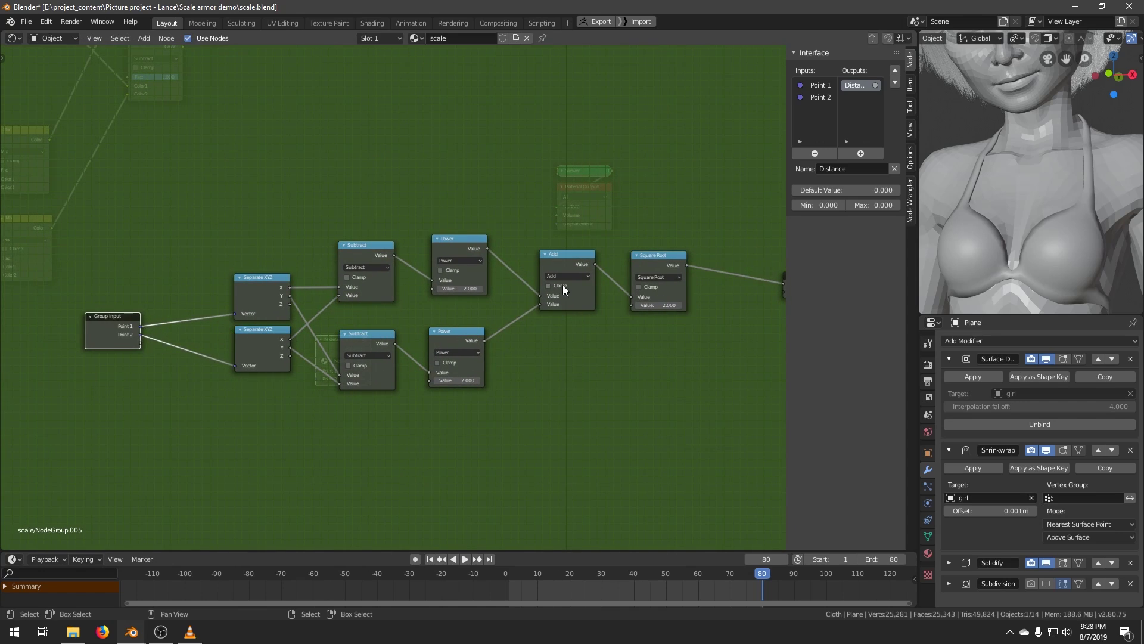
left_click_drag(566, 263, 621, 285)
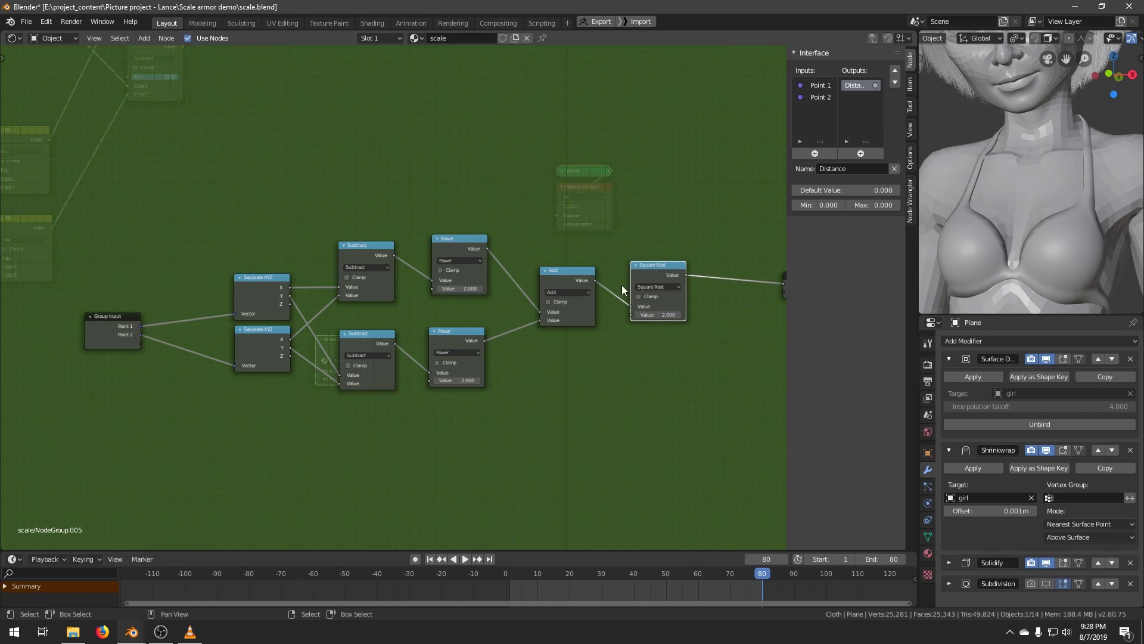
middle_click_drag(583, 321, 560, 323)
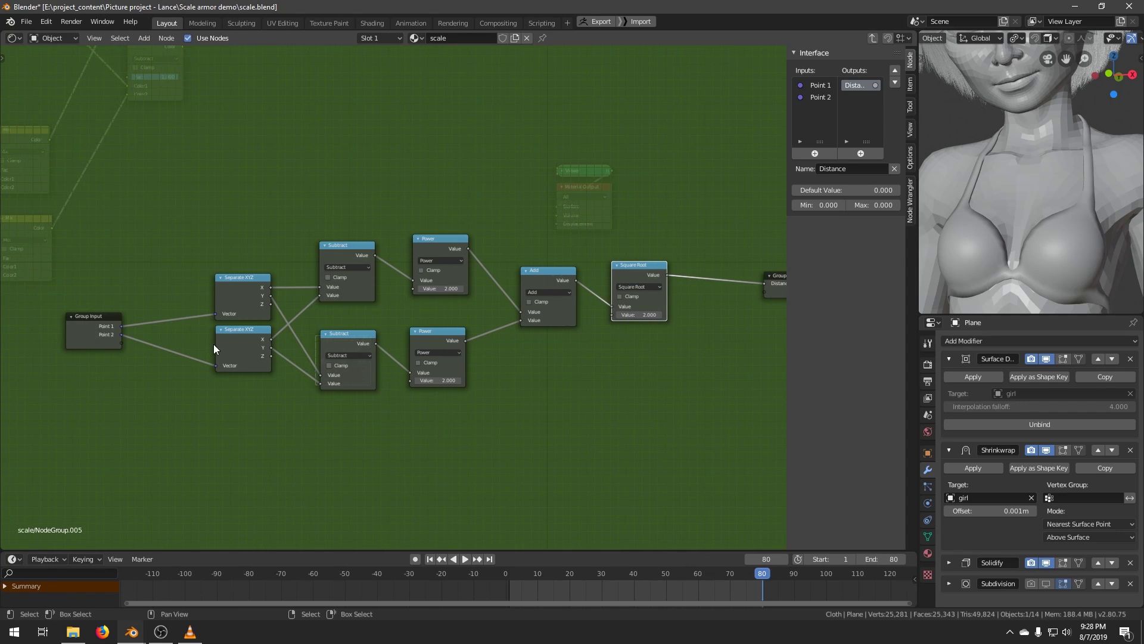
middle_click_drag(590, 388, 573, 376)
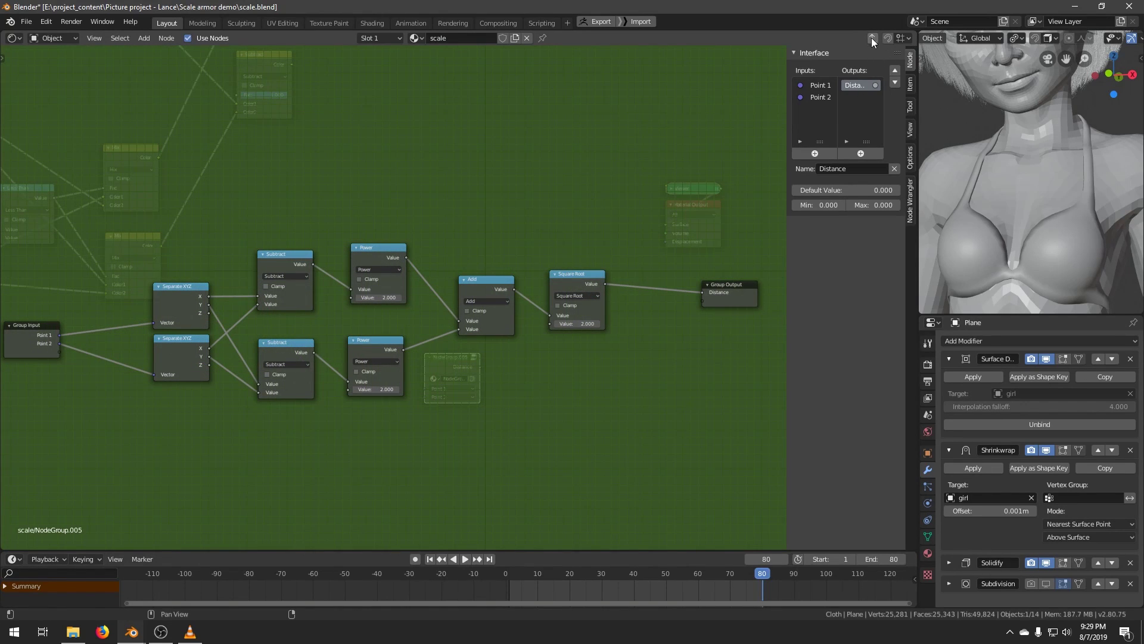
Exit the node group and rename it "calculate distance".
key("Tab")
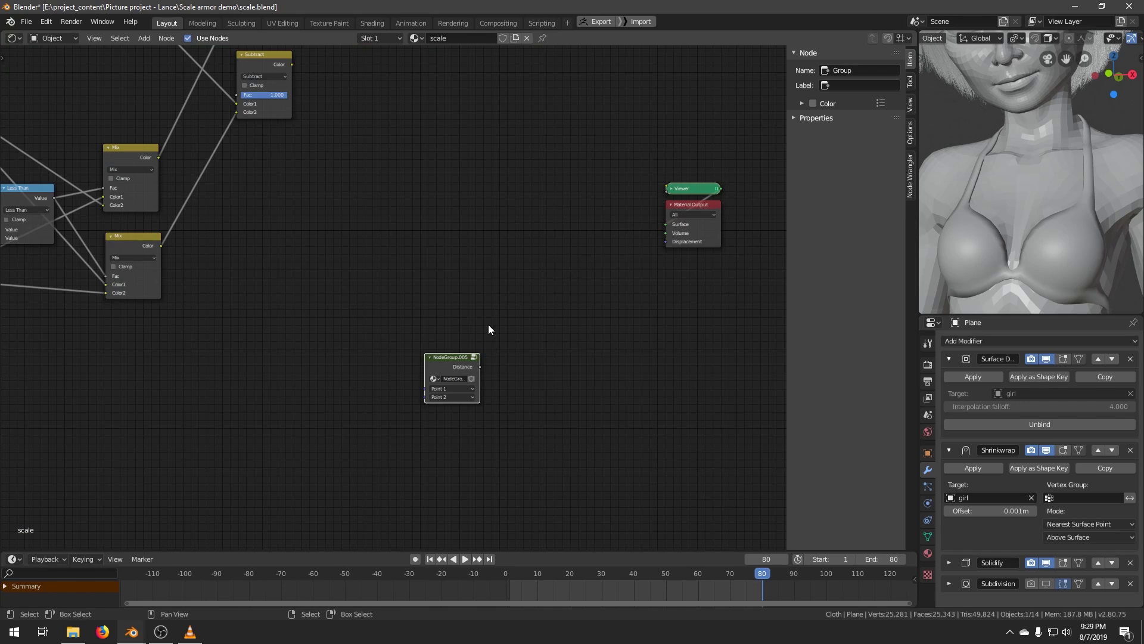
middle_click_drag(489, 324, 529, 326)
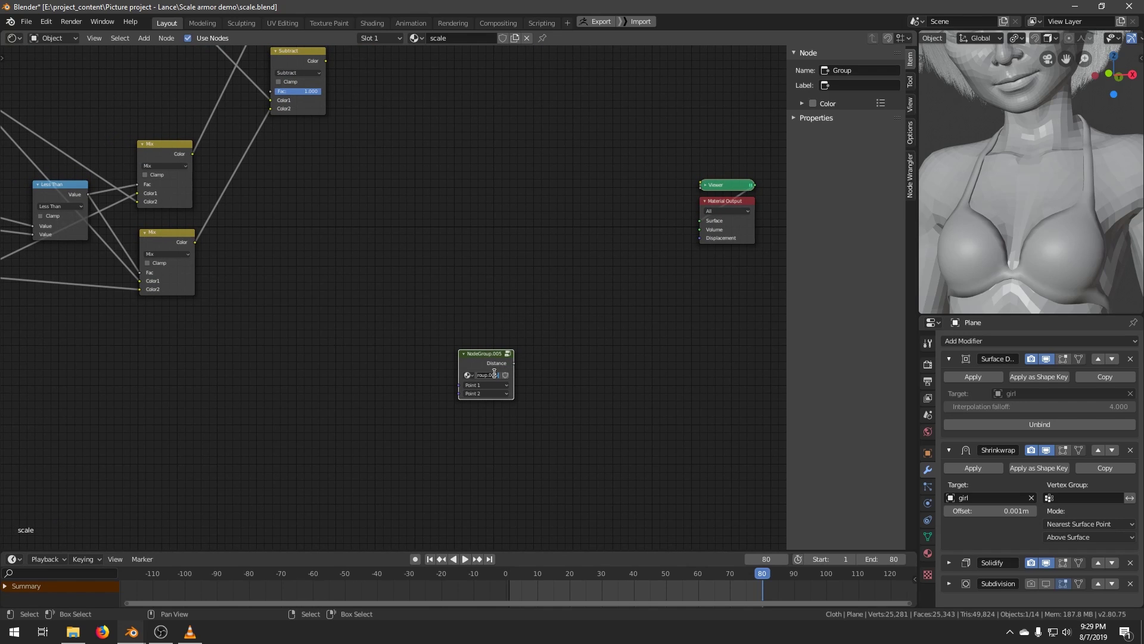
type("d")
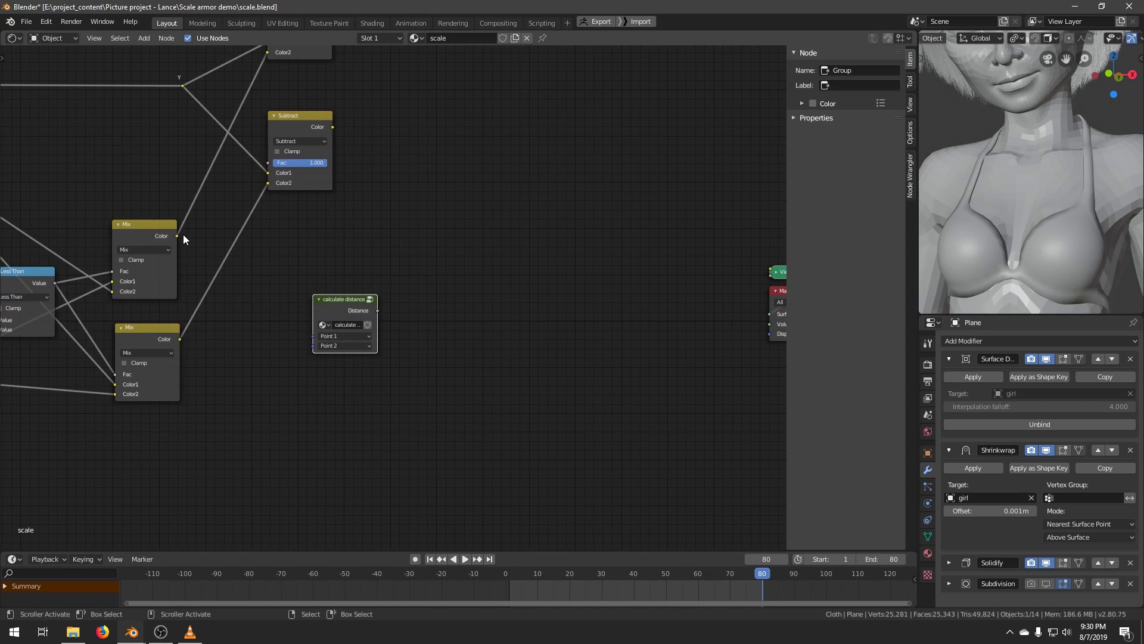
Link the Y reroute into Point 1 and the upper Mix node's Color into Point 2 of the calculate distance group.
left_click_drag(178, 236, 313, 346)
middle_click_drag(371, 290, 460, 338)
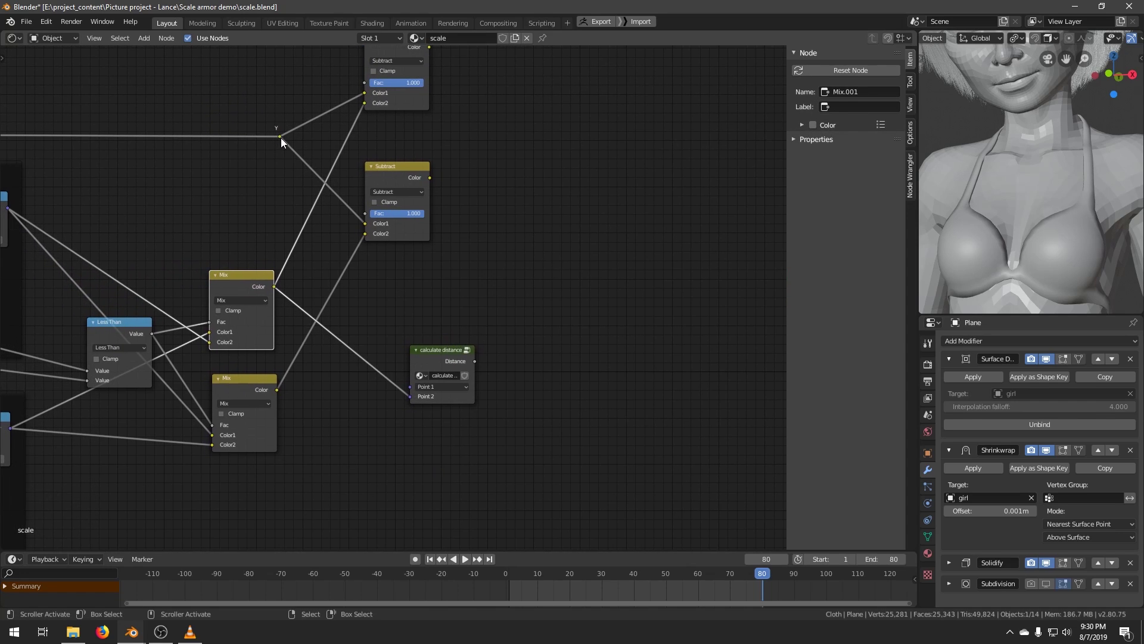
left_click_drag(281, 138, 400, 361)
left_click(433, 354)
middle_click_drag(418, 382, 386, 360)
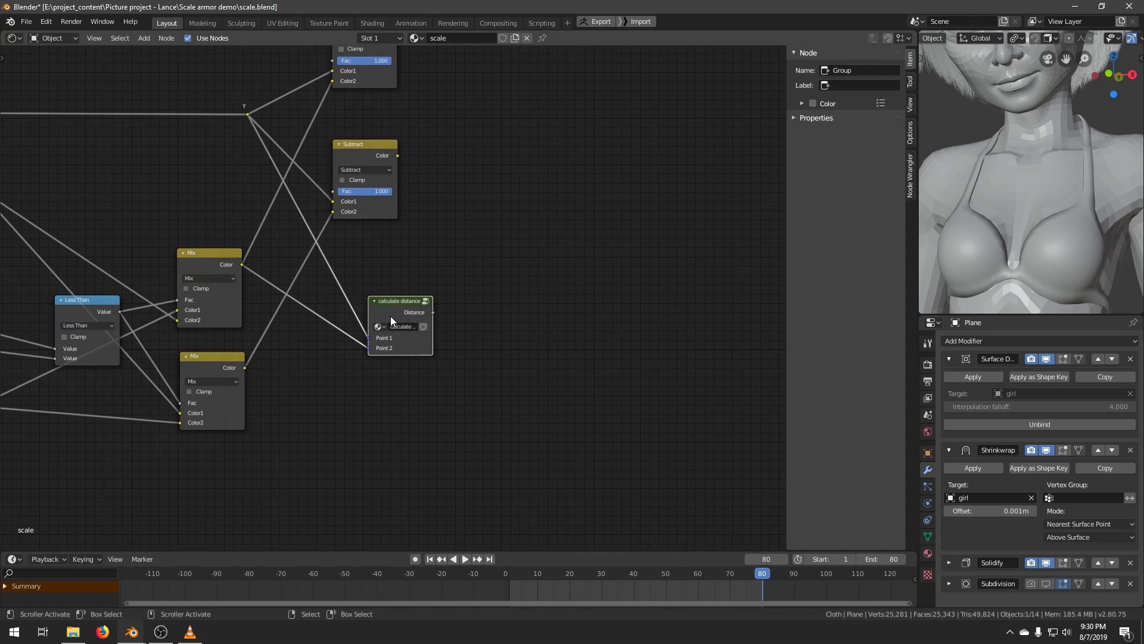
middle_click_drag(391, 316, 365, 340)
left_click_drag(390, 331, 388, 313)
Duplicate the calculate distance group below itself, linking the Y reroute into its Point 1 and the lower Mix's Color into Point 2.
key("shift+d")
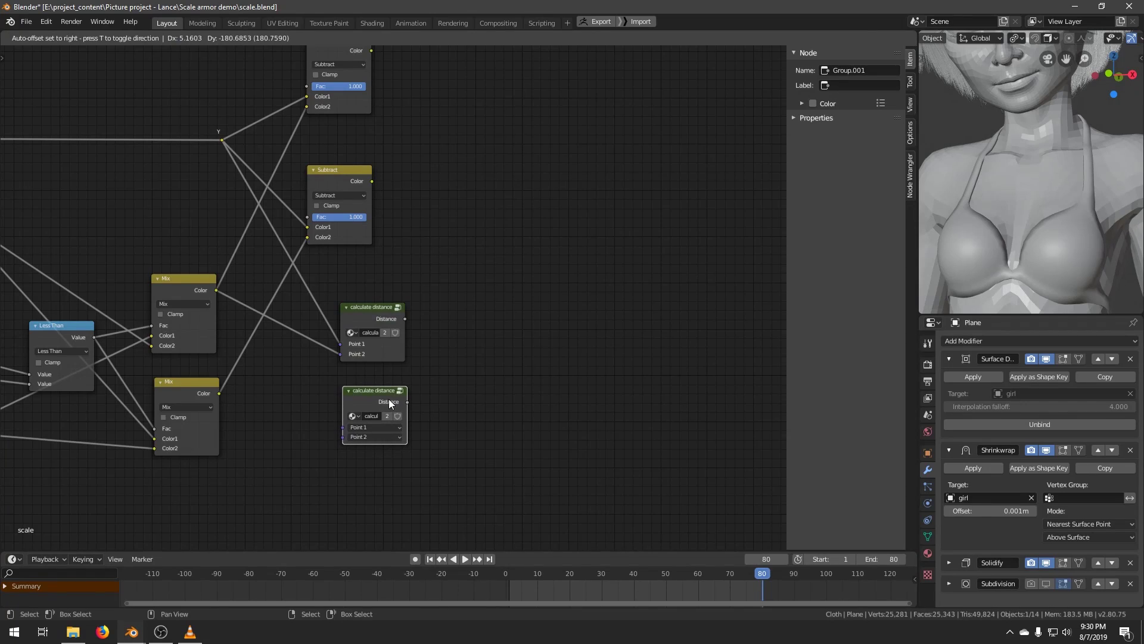
left_click(393, 399)
middle_click_drag(401, 392, 428, 391)
left_click_drag(407, 394, 406, 401)
left_click_drag(254, 145, 239, 390)
middle_click_drag(530, 352, 441, 353)
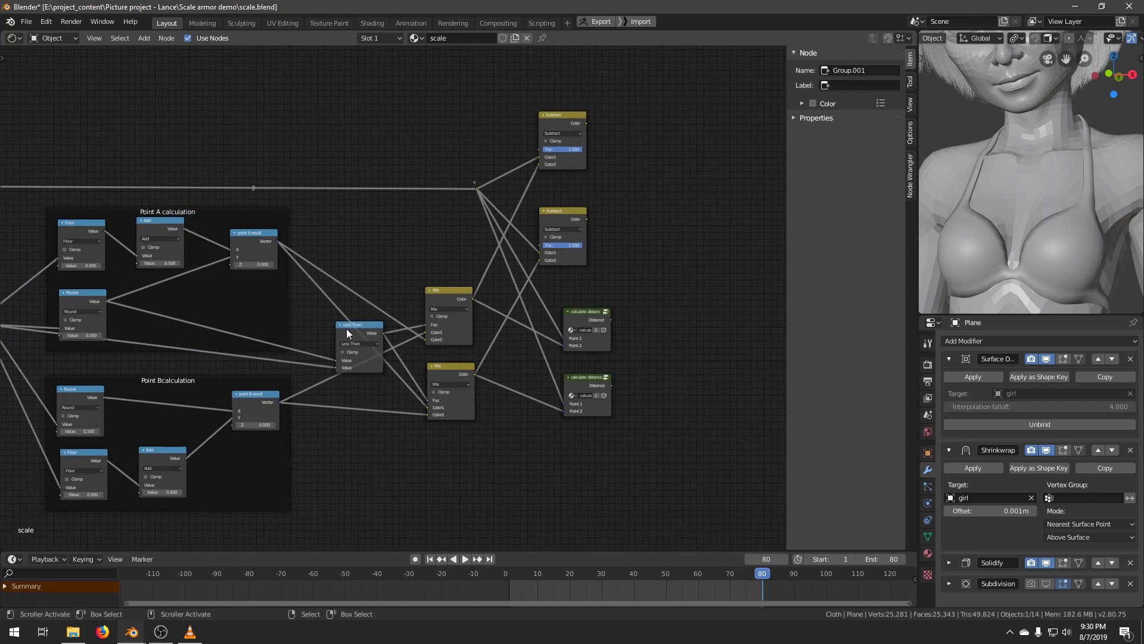
Duplicate the Less Than node beside the distance groups and link the lower group's Distance into its first Value input.
left_click(346, 329)
key("shift+d")
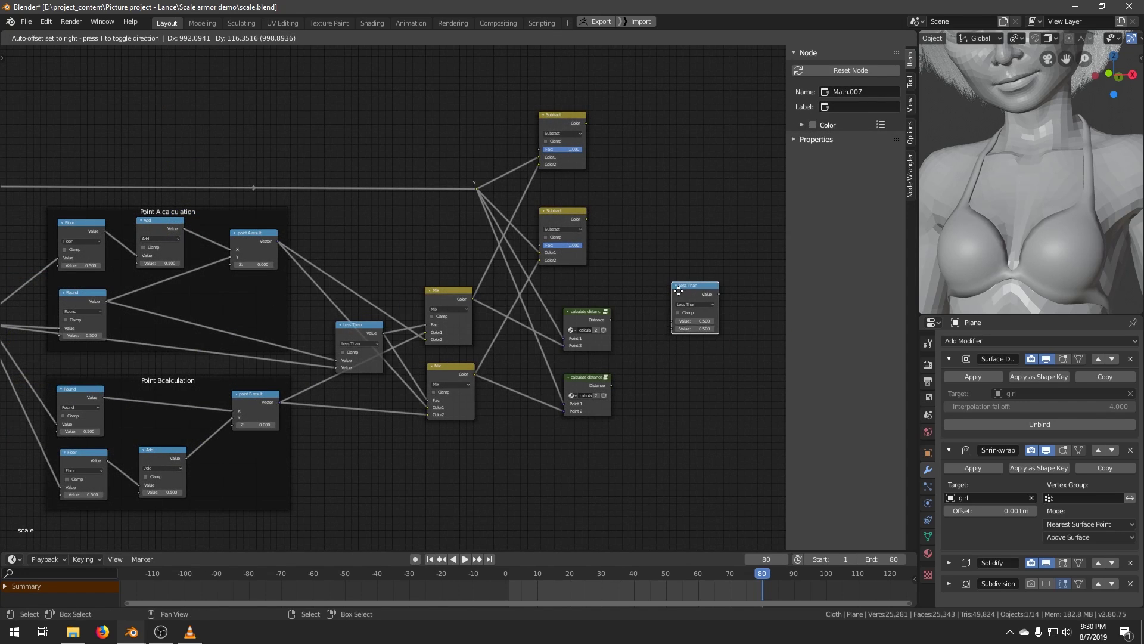
left_click(693, 291)
left_click_drag(613, 386, 684, 376)
middle_click_drag(675, 344, 406, 360)
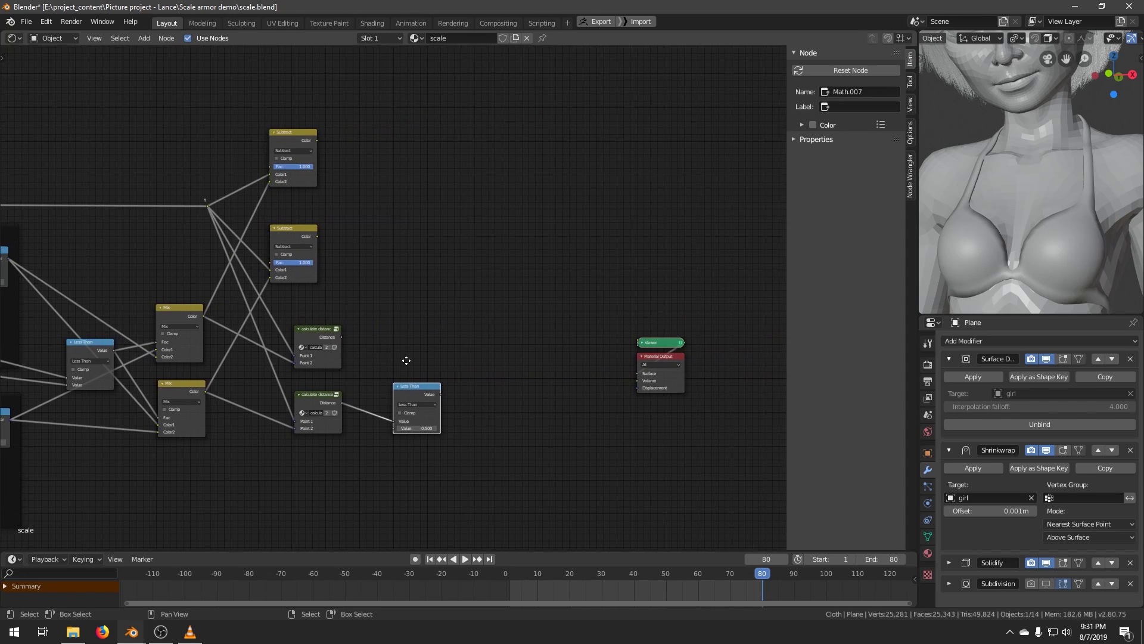
Add a MixRGB node to the right of the Subtract nodes and link the new Less Than node's Value into its Fac.
scroll(429, 373, "up", 2)
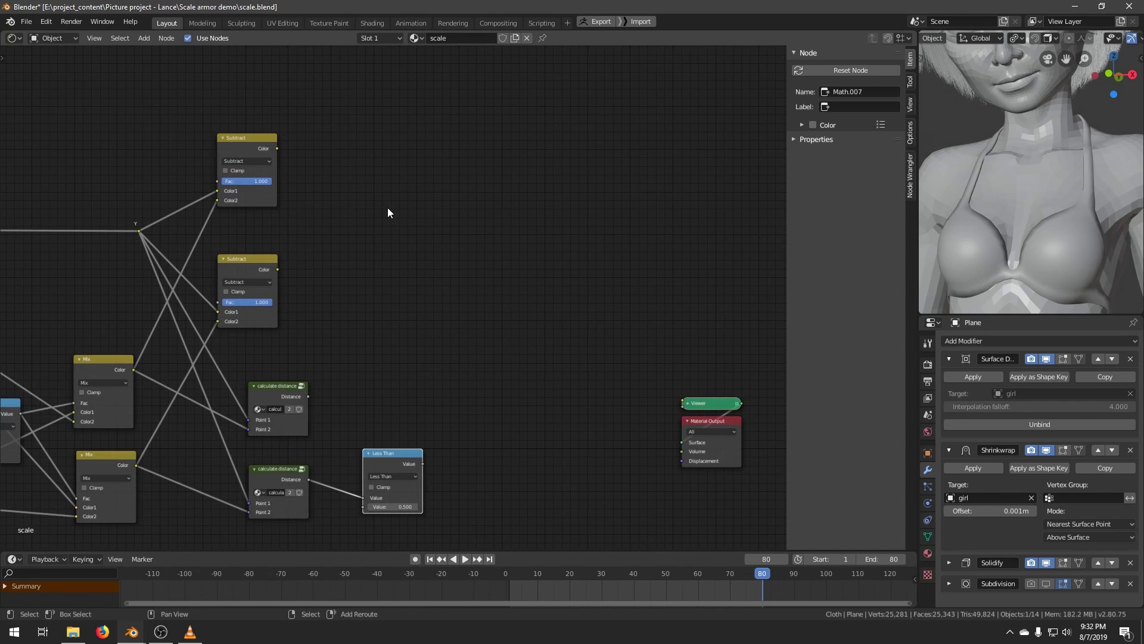
key("shift+a")
mouse_move(376, 207)
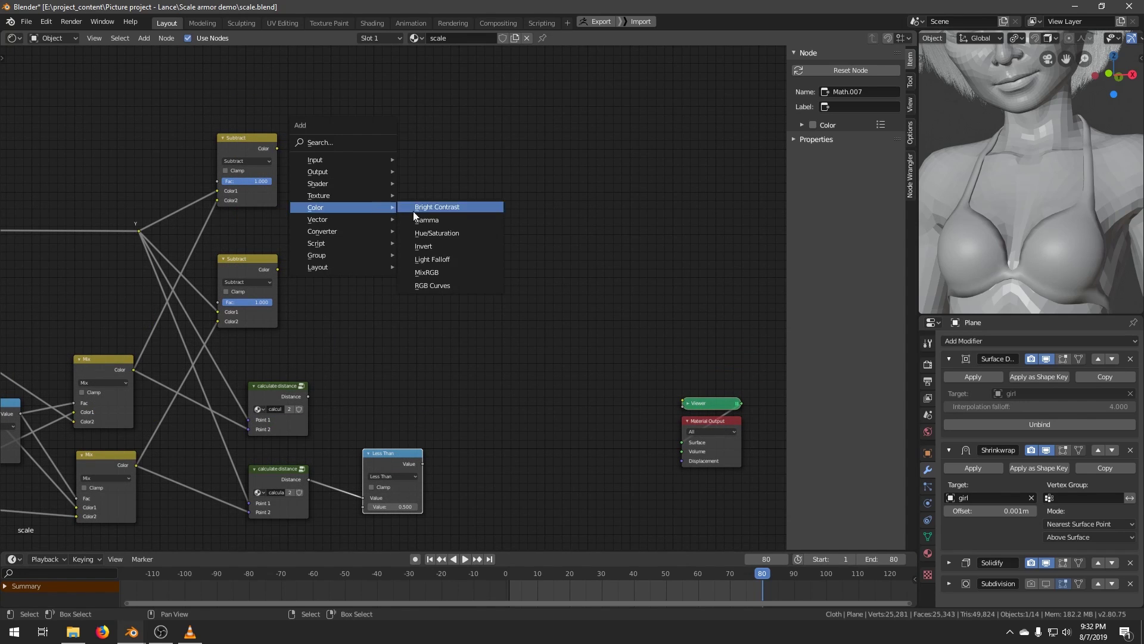
left_click(434, 272)
left_click(485, 200)
left_click_drag(422, 464, 463, 215)
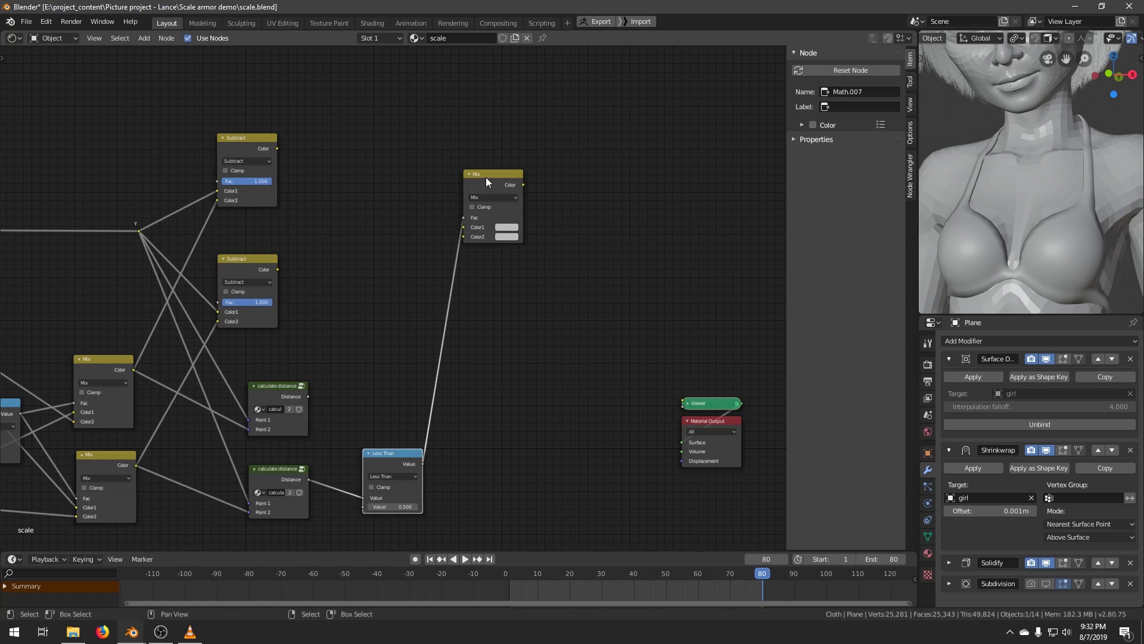
left_click(486, 177)
Move the Viewer and Material Output nodes further right to make room.
scroll(530, 288, "down", 1)
scroll(535, 284, "down", 1)
middle_click_drag(535, 285, 395, 248)
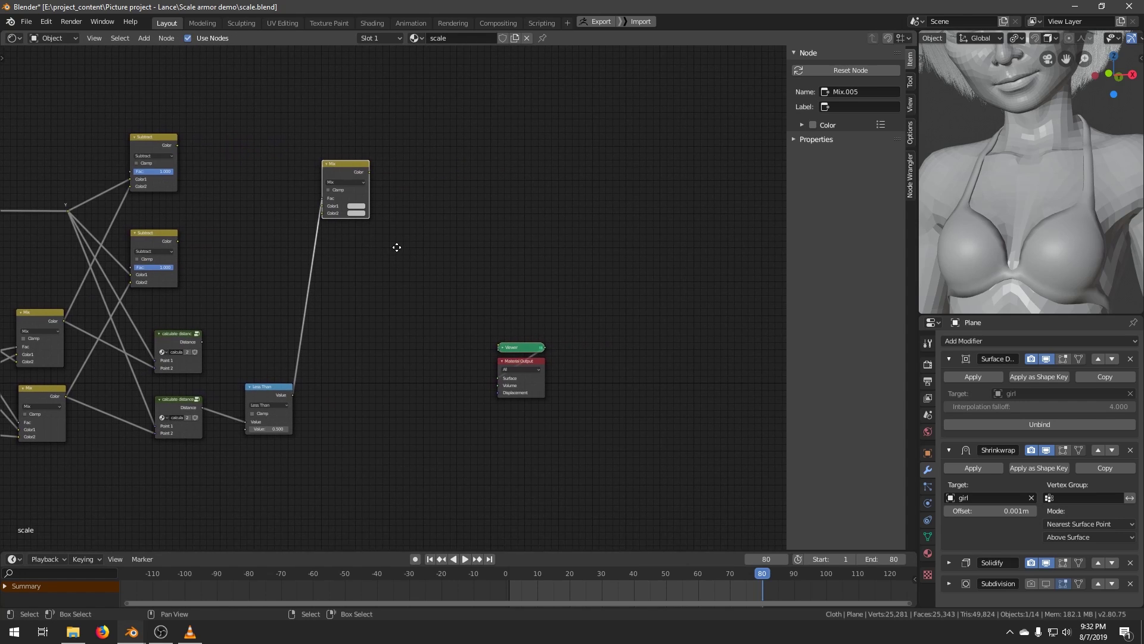
left_click_drag(451, 285, 632, 466)
left_click_drag(522, 356, 798, 324)
Duplicate the new Mix node twice below itself, keeping the Less Than link into each copy's Fac.
left_click_drag(334, 174, 350, 137)
key("ctrl+shift+d")
left_click(358, 212)
left_click_drag(357, 213, 365, 294, "ctrl")
right_click_drag(370, 291, 374, 326, "ctrl")
key("ctrl+shift+d")
left_click(364, 289)
middle_click_drag(364, 290, 367, 280)
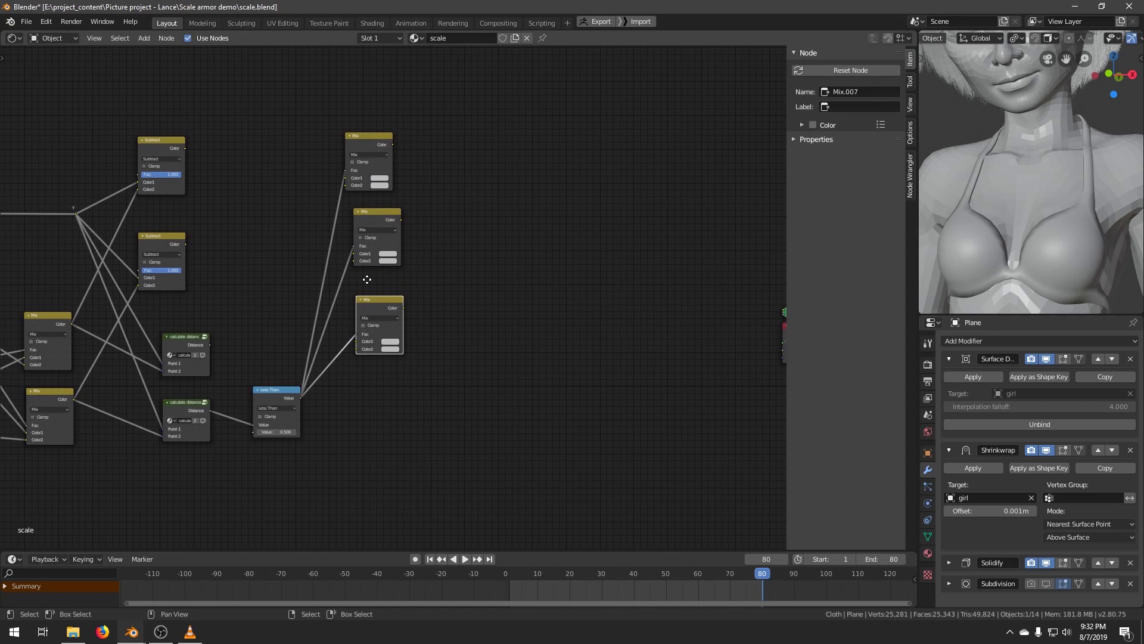
Link the upper Subtract's Color into the top Mix's Color1 and the lower Subtract's into Color2, and move that Mix up.
left_click_drag(185, 148, 348, 177)
left_click_drag(185, 244, 346, 186)
middle_click_drag(389, 216, 389, 223)
left_click_drag(368, 146, 380, 114)
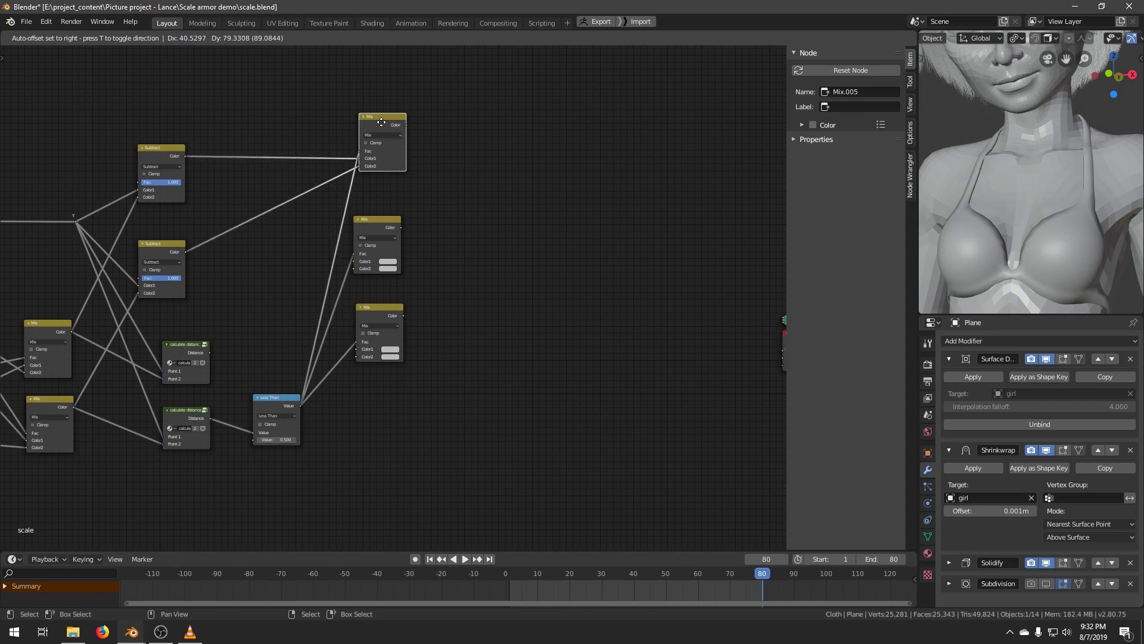
Preview the top Mix node on the bra, and increase the Value node multiplying the UV map for smaller, denser scales.
left_click(381, 113, "ctrl+shift")
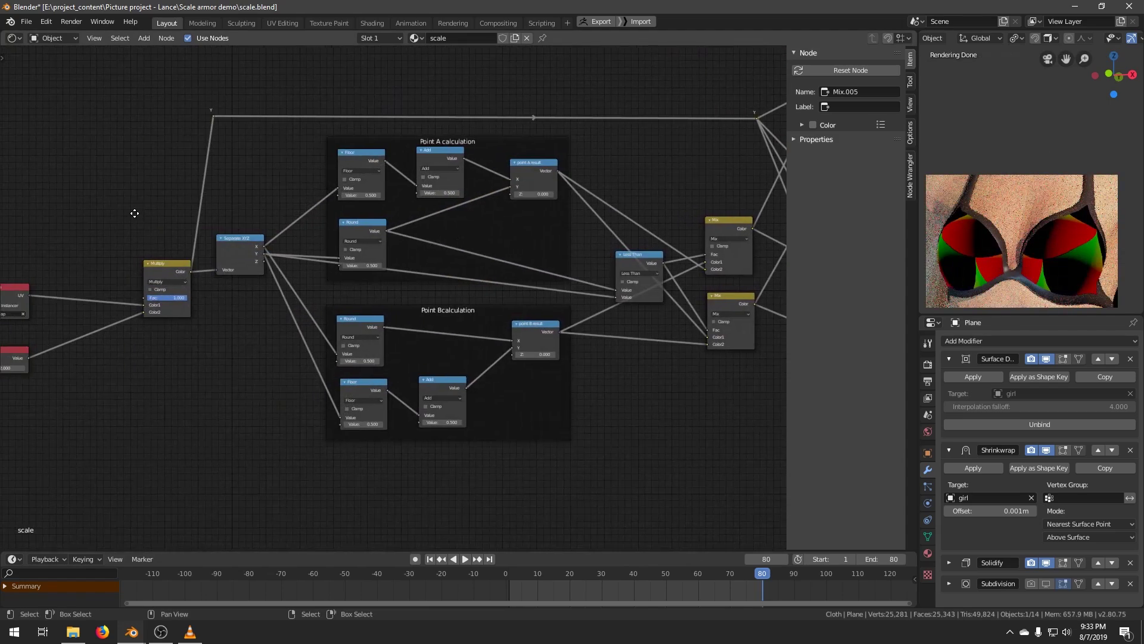
middle_click_drag(124, 306, 170, 294)
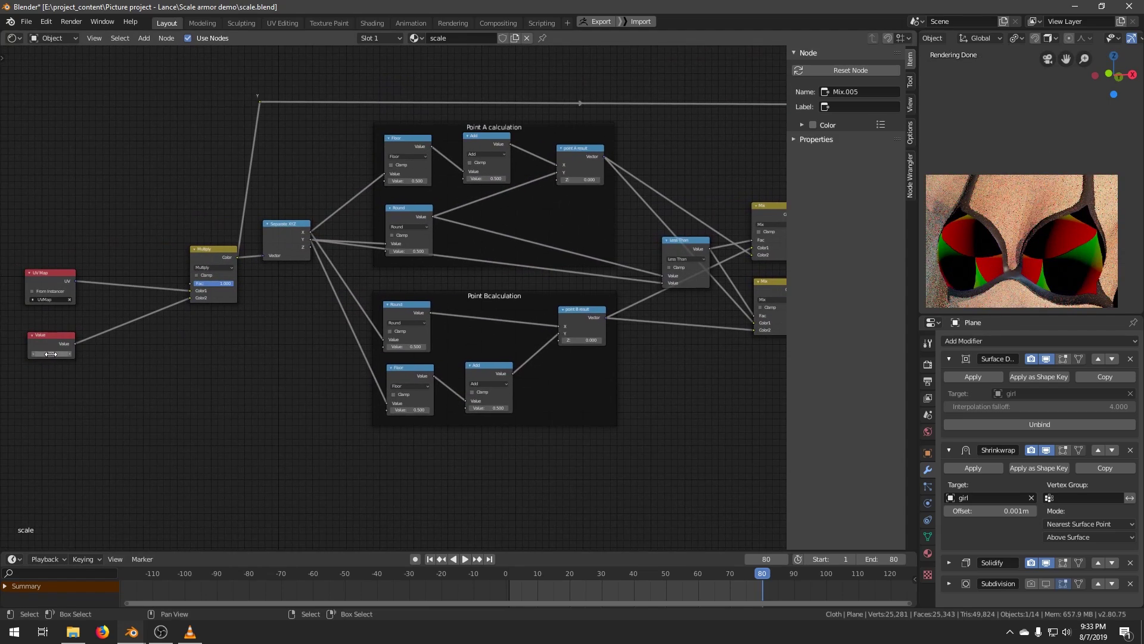
left_click_drag(52, 354, 89, 354)
middle_click_drag(480, 257, 480, 435)
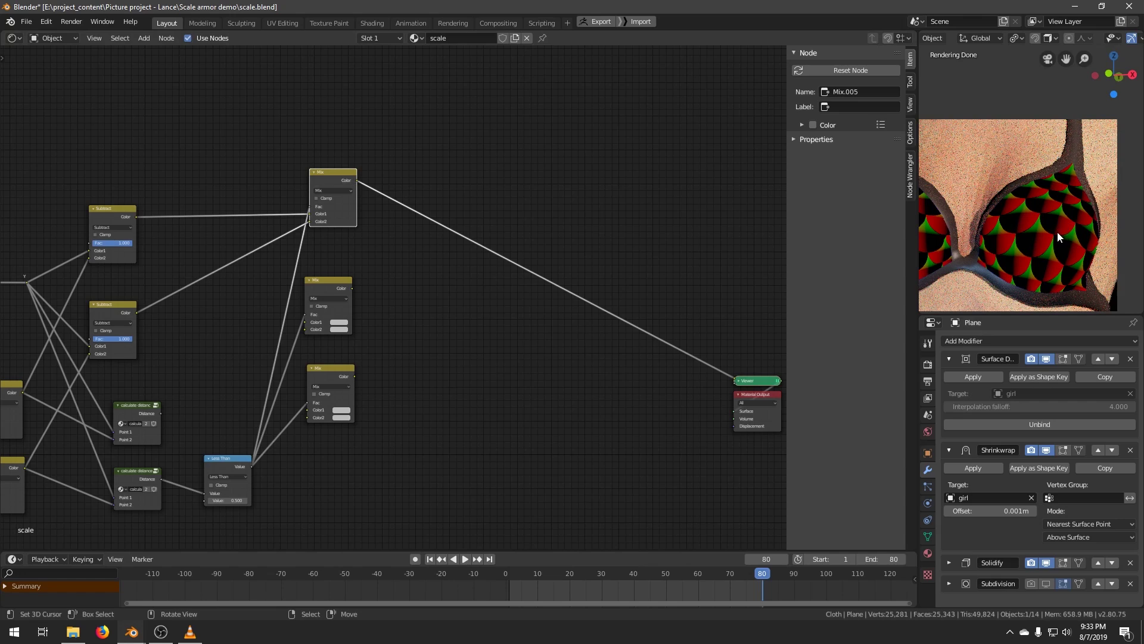
scroll(1054, 228, "up", 3)
scroll(1012, 209, "up", 2)
scroll(1012, 209, "up", 2)
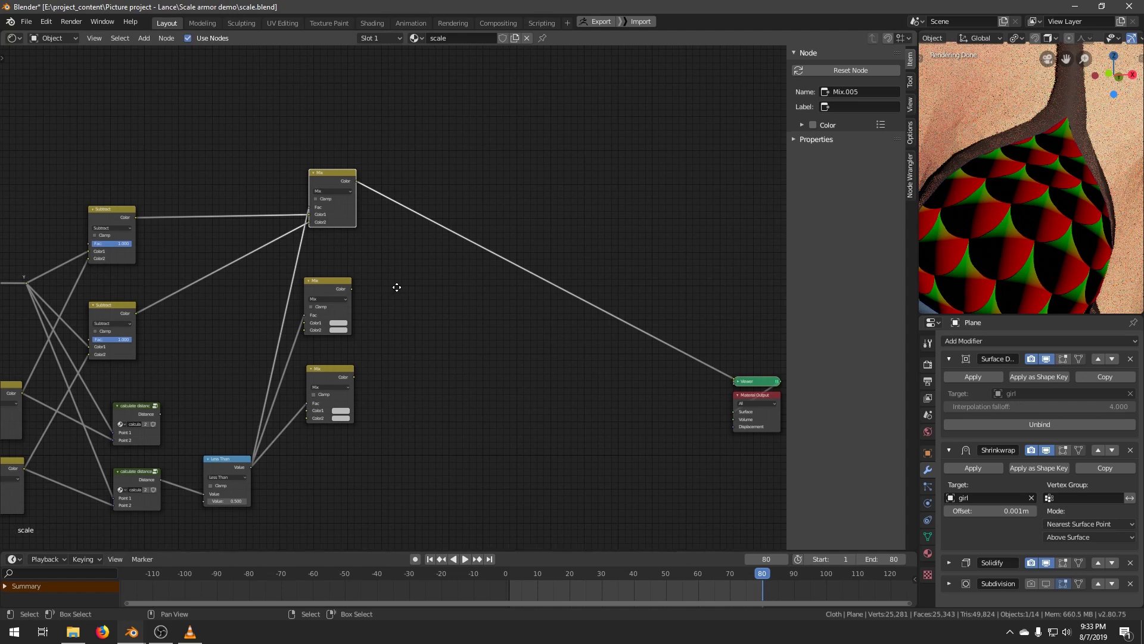
Add a Combine XYZ node near the Mix nodes and set its X, Y and Z to 1.
middle_click_drag(396, 286, 275, 357)
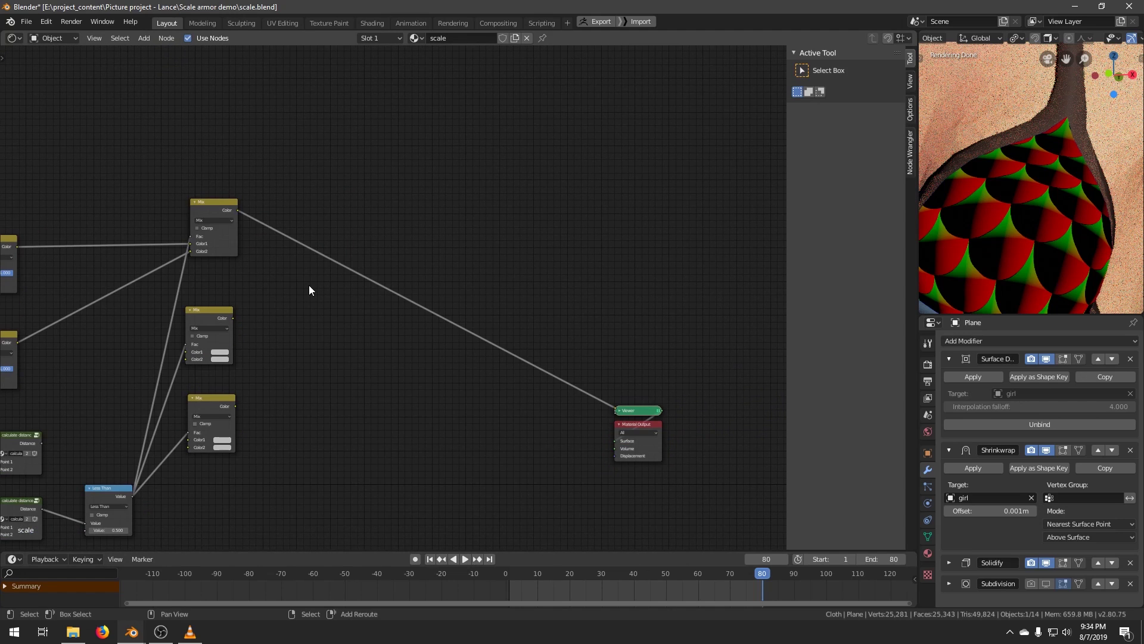
key("shift+a")
mouse_move(309, 285)
left_click(380, 337)
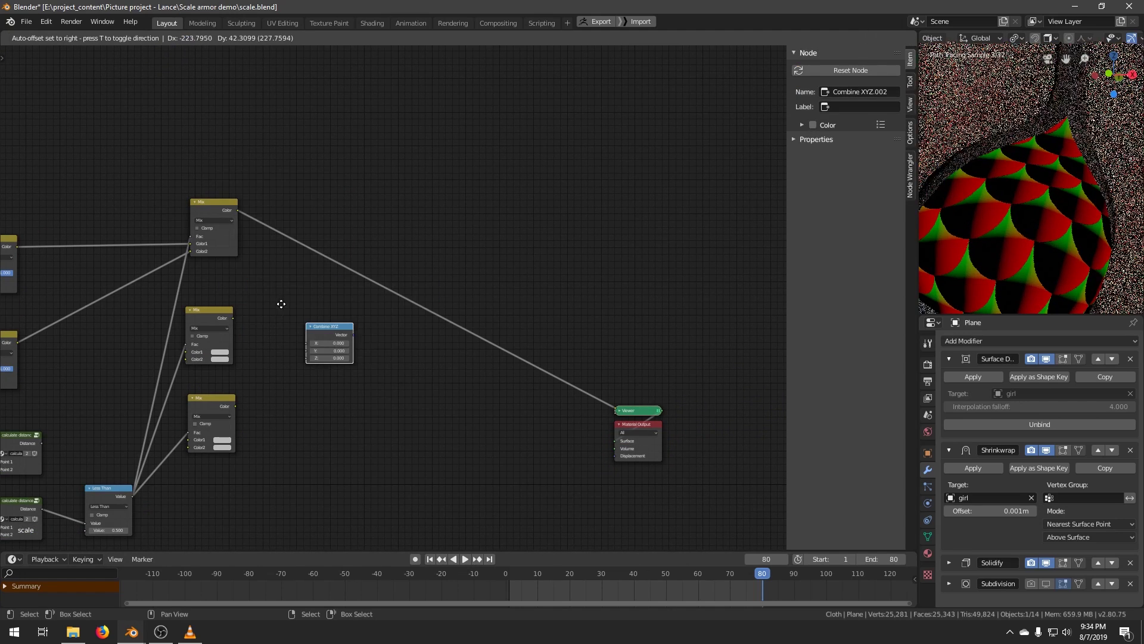
left_click(276, 299)
left_click_drag(284, 307, 301, 319)
type("1")
key("Return")
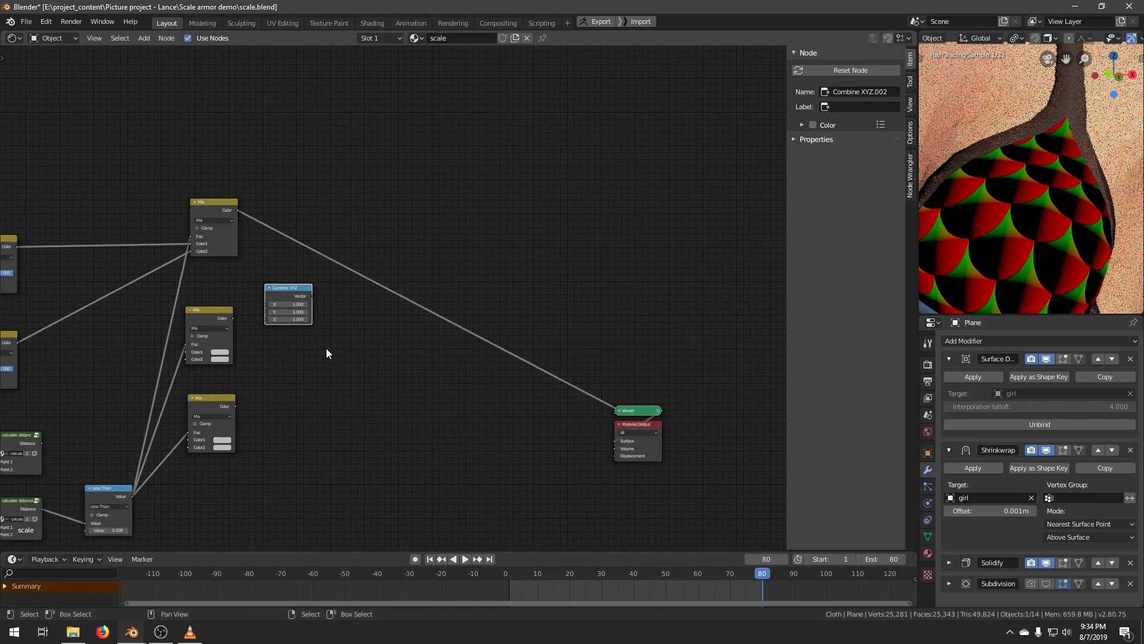
Set the Combine XYZ node's Y to -1 and place the node directly under the top Mix node.
left_click(286, 311)
type("1.0")
key("BackSpace")
key("BackSpace")
key("BackSpace")
type("-1")
key("Return")
left_click_drag(292, 285, 221, 258)
Insert a copy of the top Mix before the Viewer, set to Multiply with Fac 1.000, and link the Combine XYZ Vector into Color2.
left_click(213, 205)
key("shift+d")
left_click(312, 210)
left_click(320, 224)
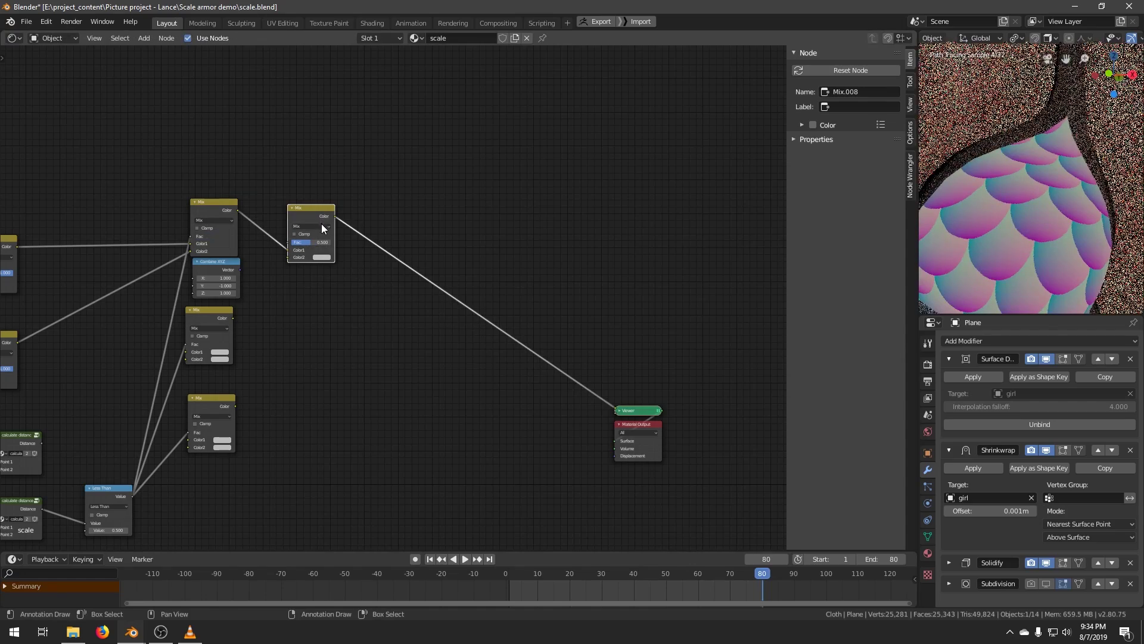
left_click(309, 251)
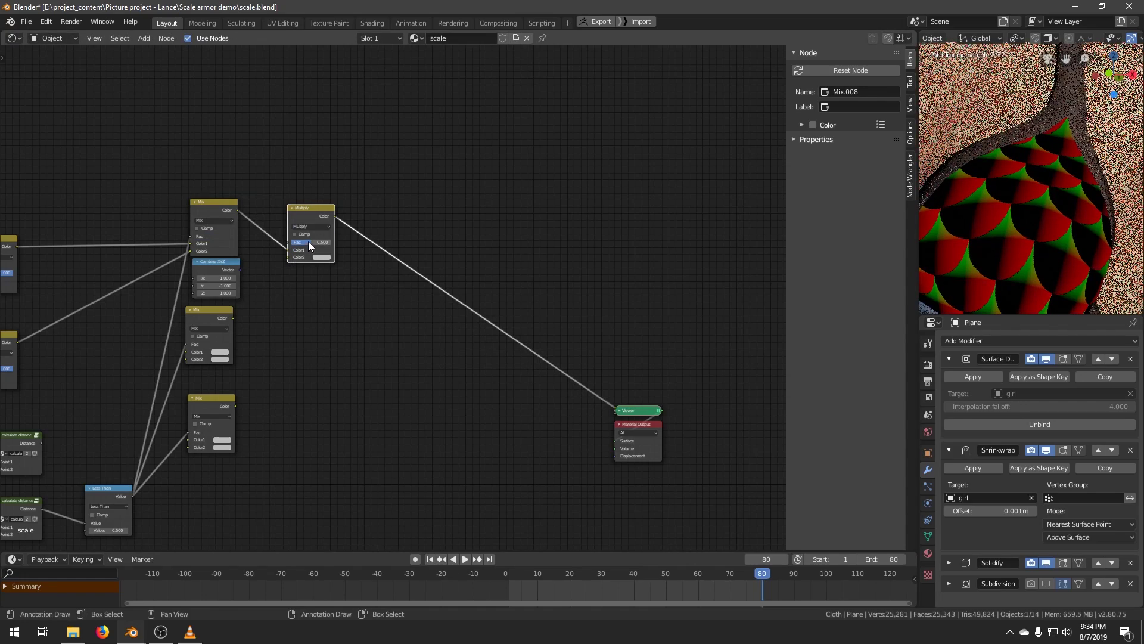
scroll(337, 268, "up", 2)
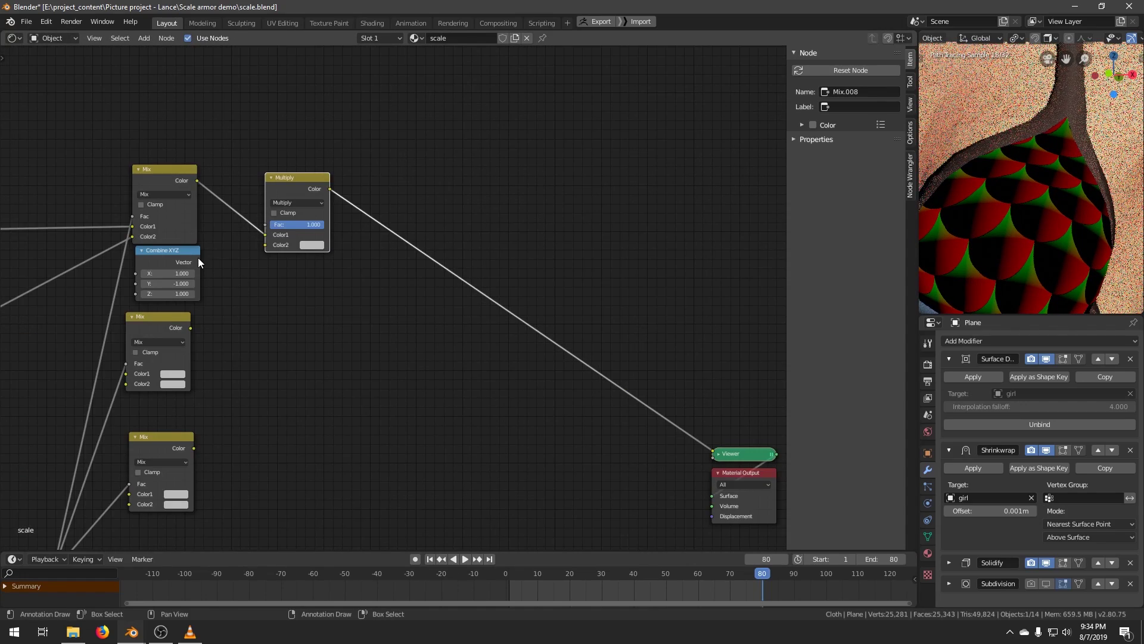
left_click_drag(199, 261, 267, 243)
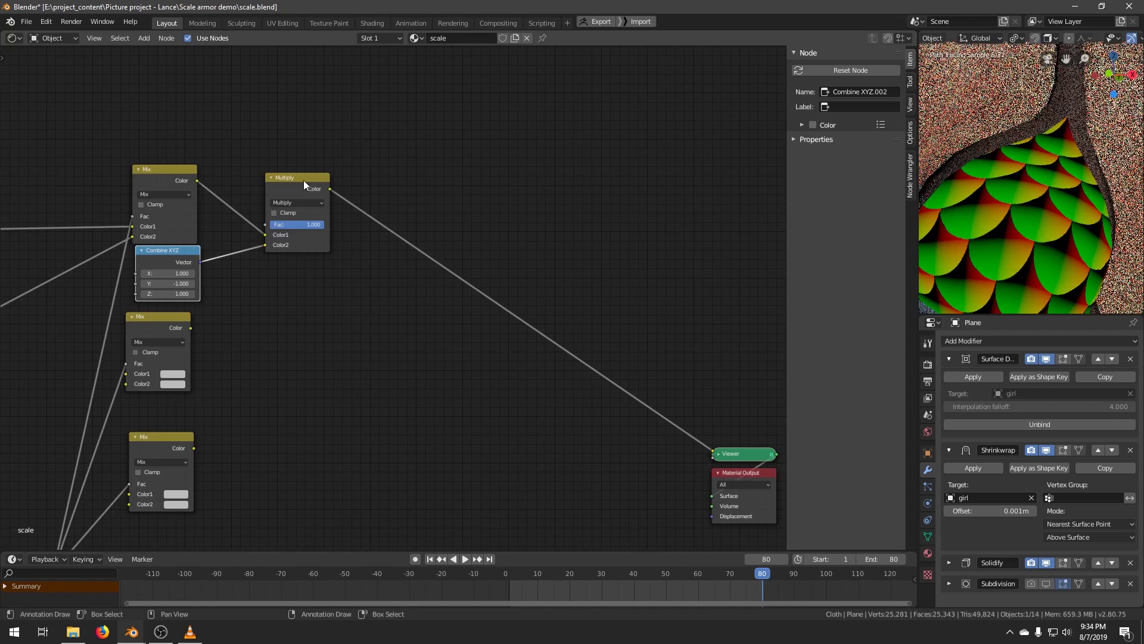
Move the Multiply node up and away from the top Mix node, and check the flipped coordinates on the bra.
left_click_drag(303, 180, 340, 156)
scroll(1042, 218, "up", 2)
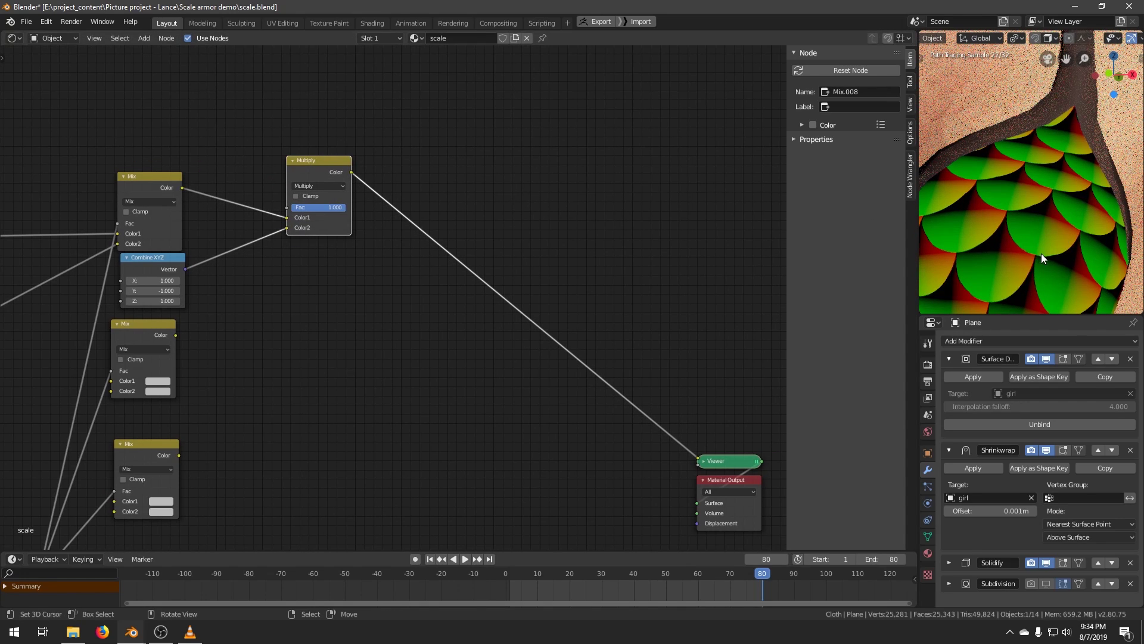
scroll(382, 310, "down", 3)
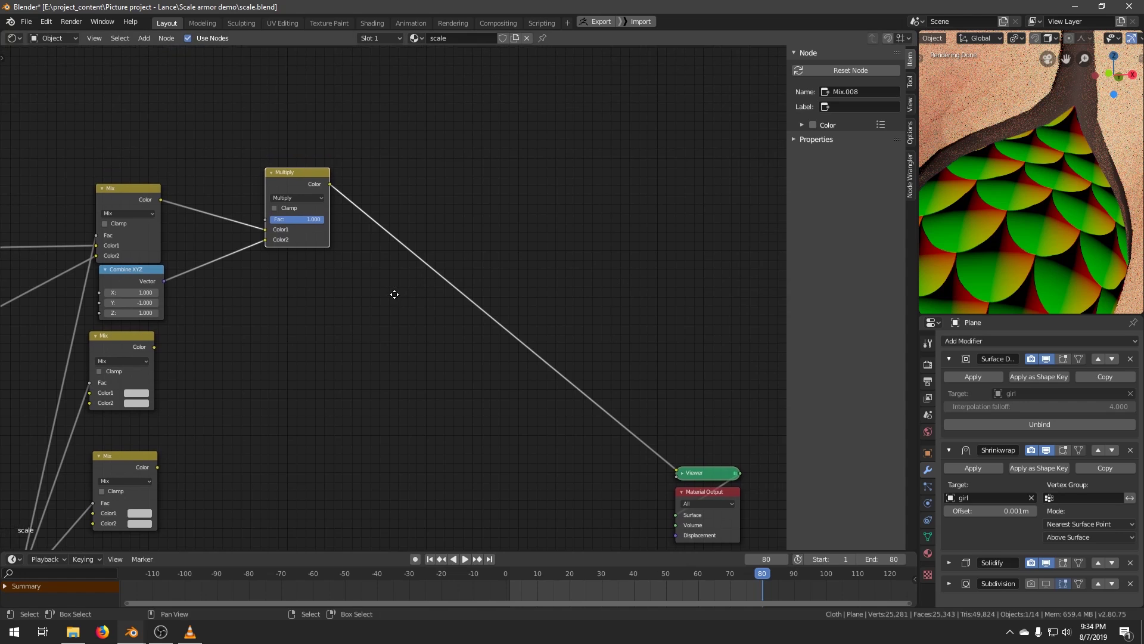
key("b")
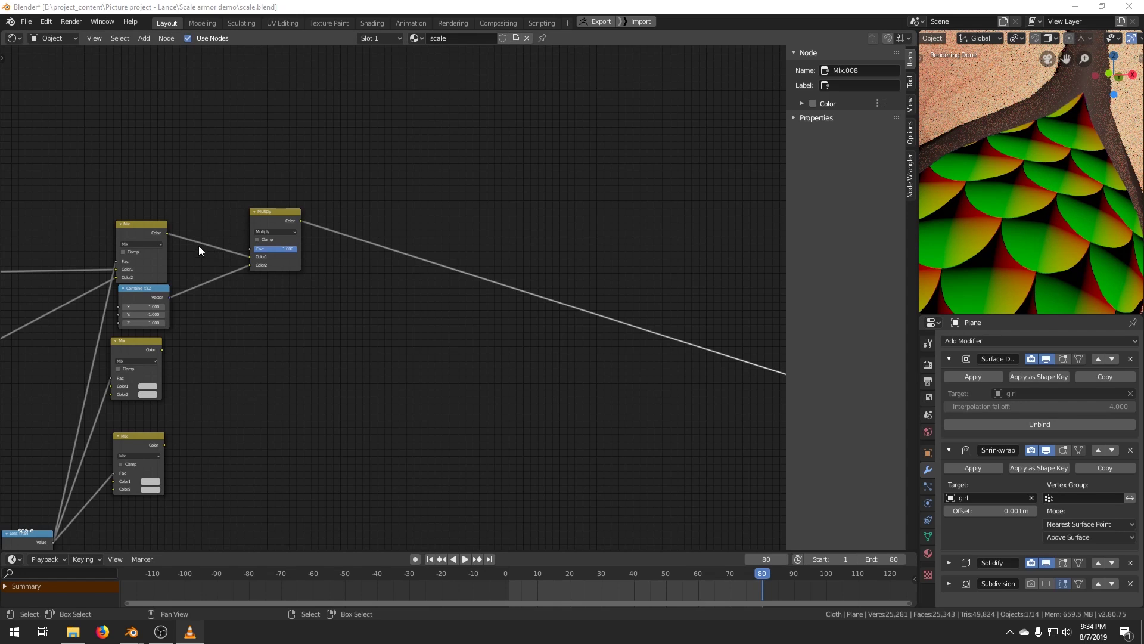
Insert a copy of the Multiply node right after it, before the Viewer, and set its blend mode to Add.
left_click(252, 220)
key("shift+d")
left_click(358, 237)
left_click(358, 232)
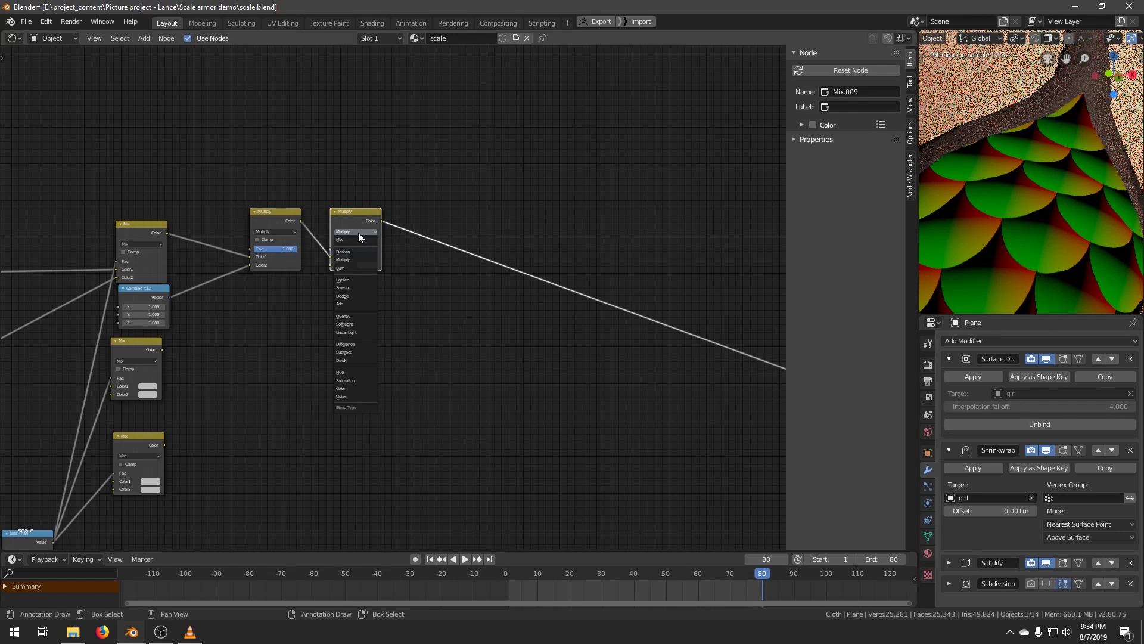
key("a")
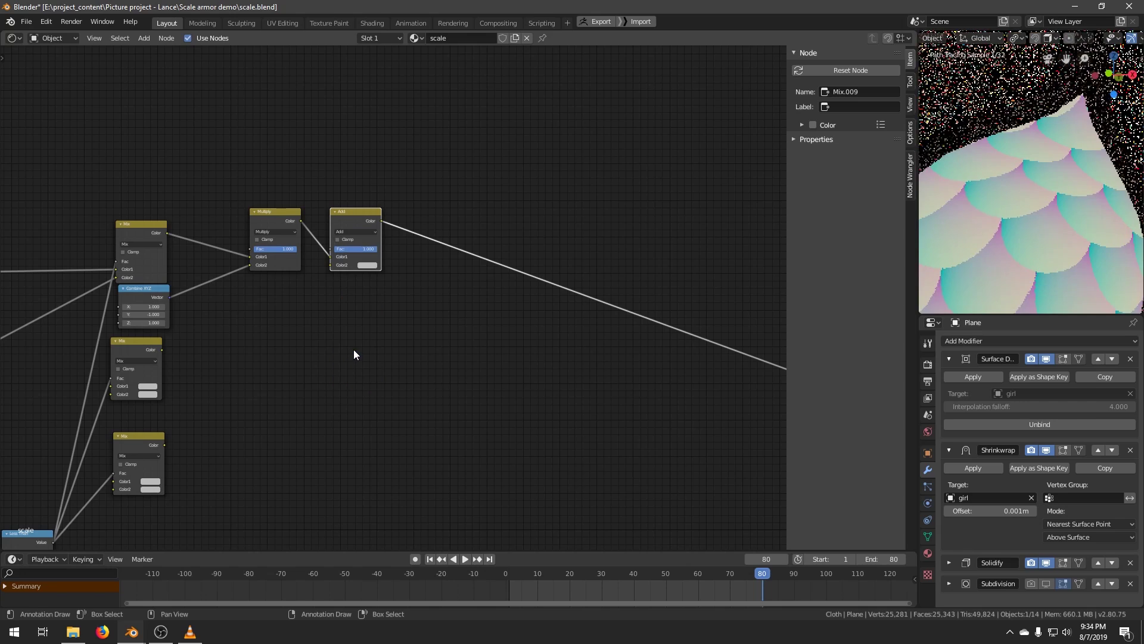
Set the Add node's Color2 to green 0.5 with red, blue and alpha 0, and check the scales on the bra.
left_click(360, 265)
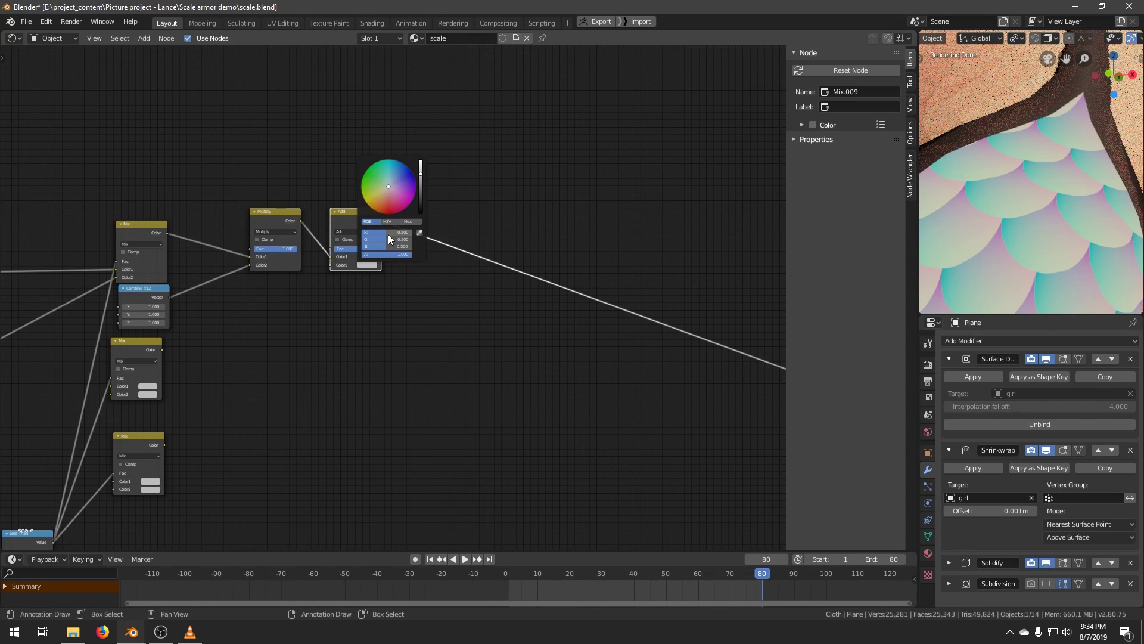
left_click_drag(388, 232, 389, 254)
type("0")
key("Return")
left_click(386, 237)
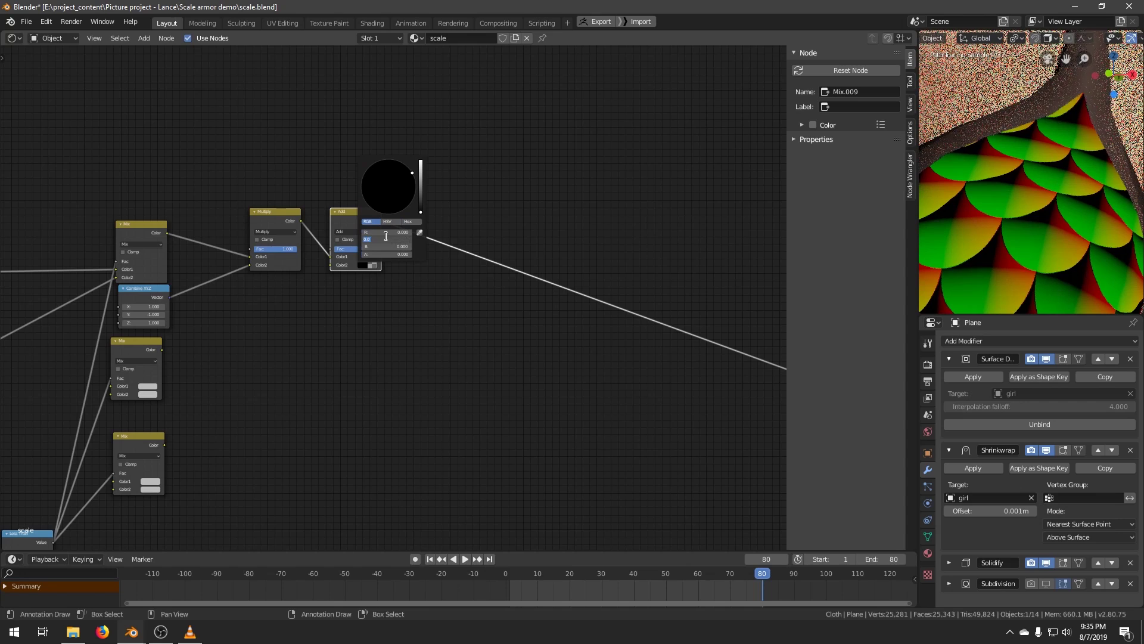
type("0.5")
key("Return")
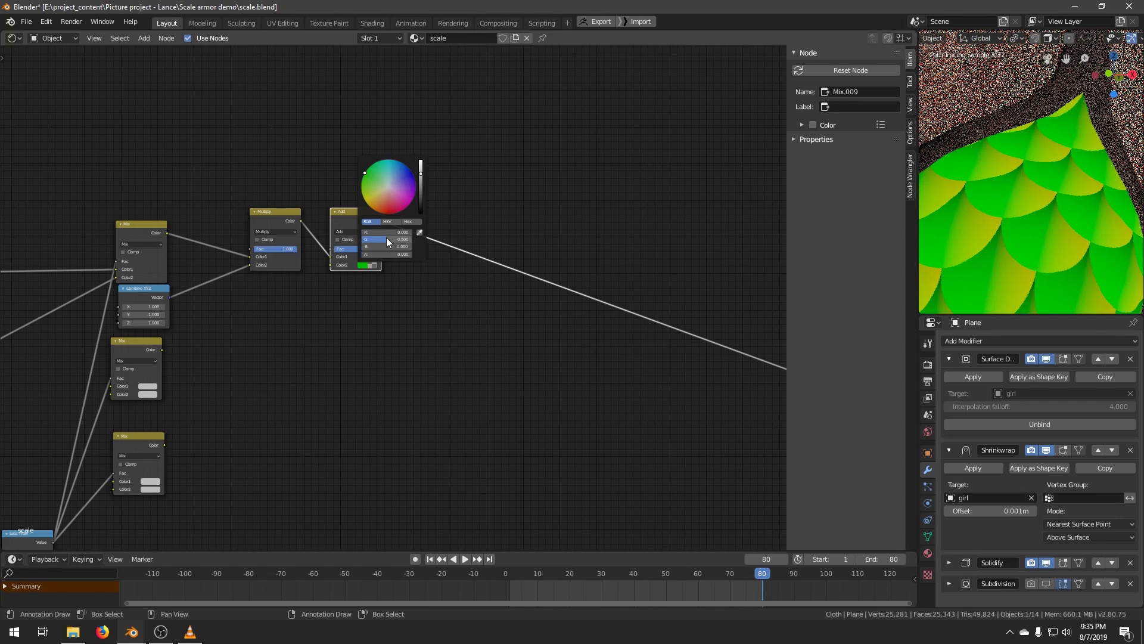
mouse_move(348, 214)
left_mouse_down()
mouse_move(349, 224)
mouse_move(346, 215)
left_mouse_up()
scroll(1053, 209, "up", 2)
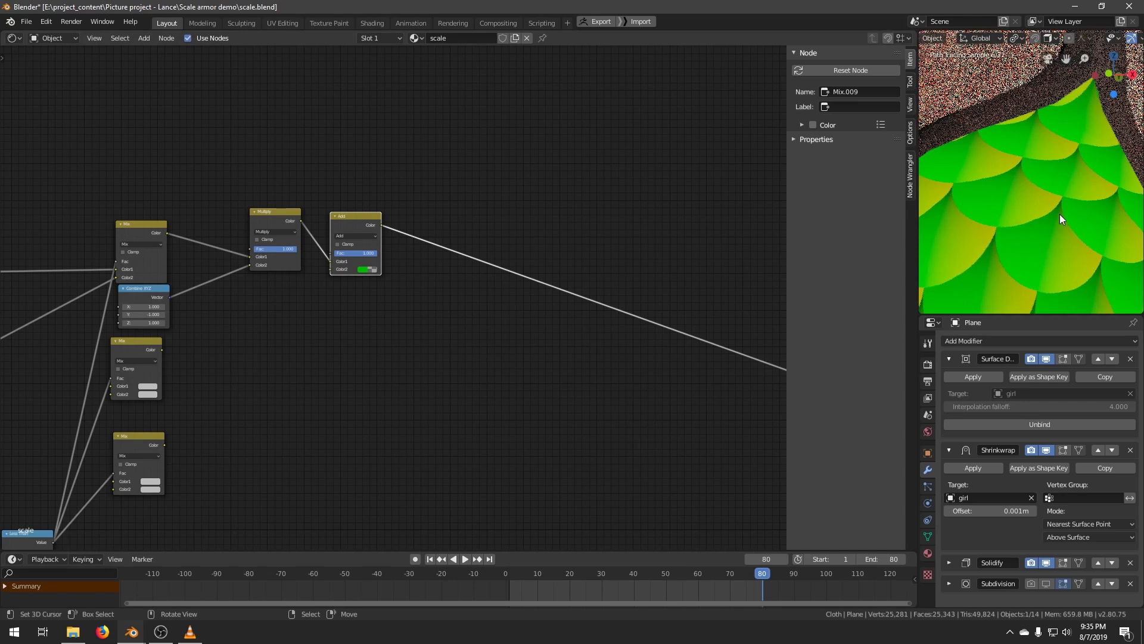
scroll(417, 275, "down", 3)
left_click_drag(324, 225, 326, 222)
Space the two lower Mix nodes farther apart beneath the Combine XYZ node.
middle_click_drag(335, 382, 464, 336)
scroll(353, 312, "up", 1)
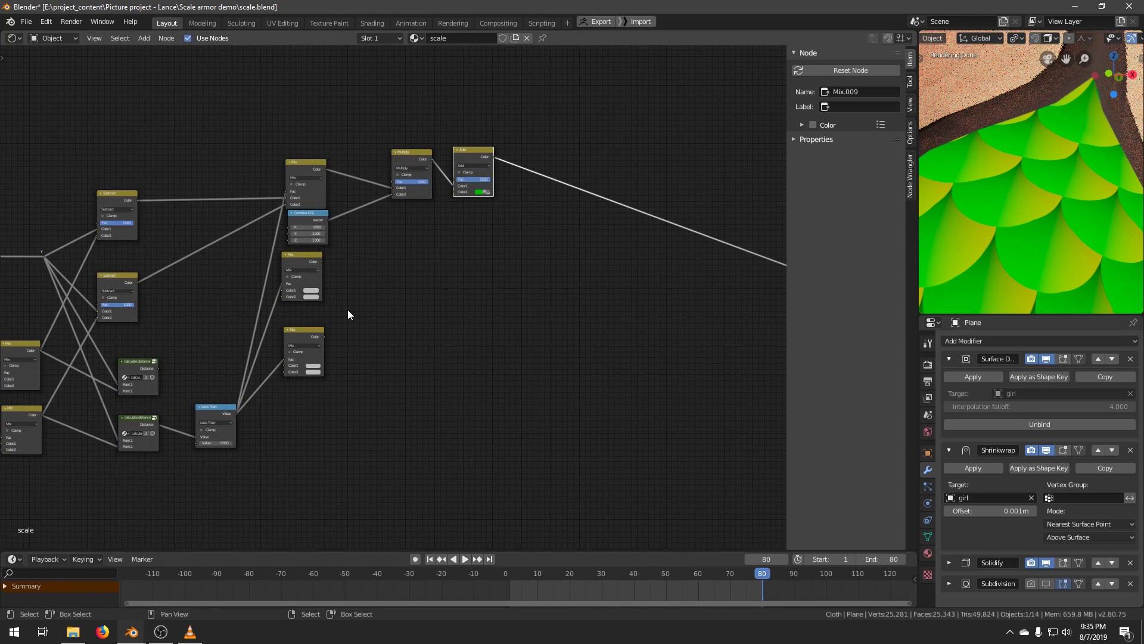
left_click(315, 292)
scroll(316, 292, "up", 2)
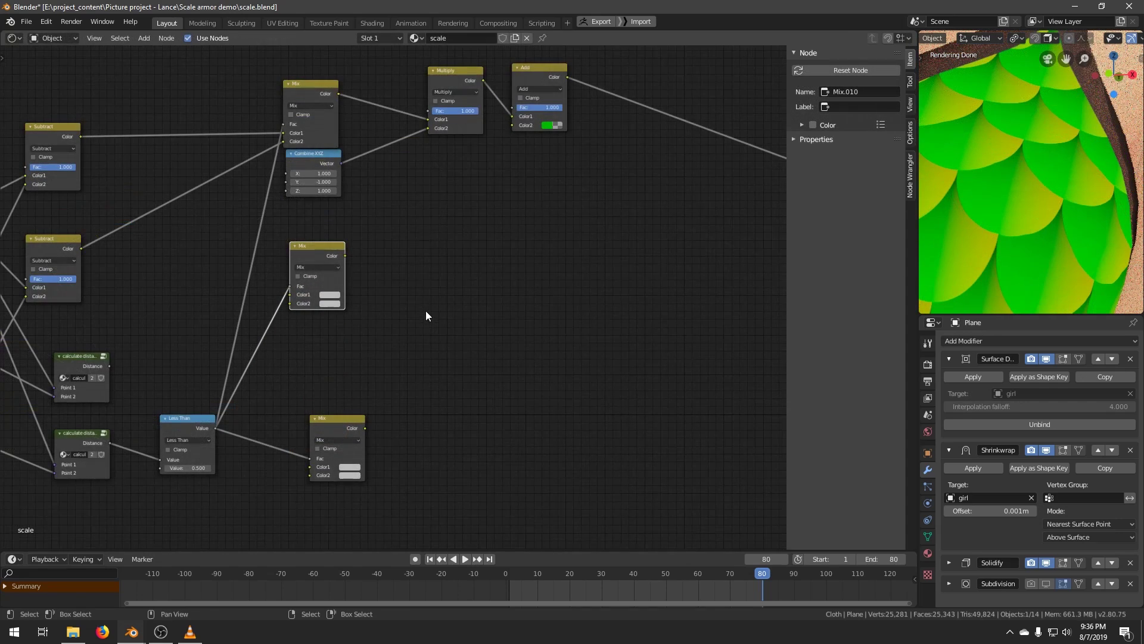
middle_click_drag(426, 310, 458, 278)
scroll(454, 304, "up", 1)
middle_click_drag(462, 316, 541, 312)
left_click_drag(417, 214, 423, 224)
Link the upper and lower distance groups into the middle Mix node's Color1 and Color2, and preview that Mix on the bra.
left_click_drag(199, 331, 403, 267)
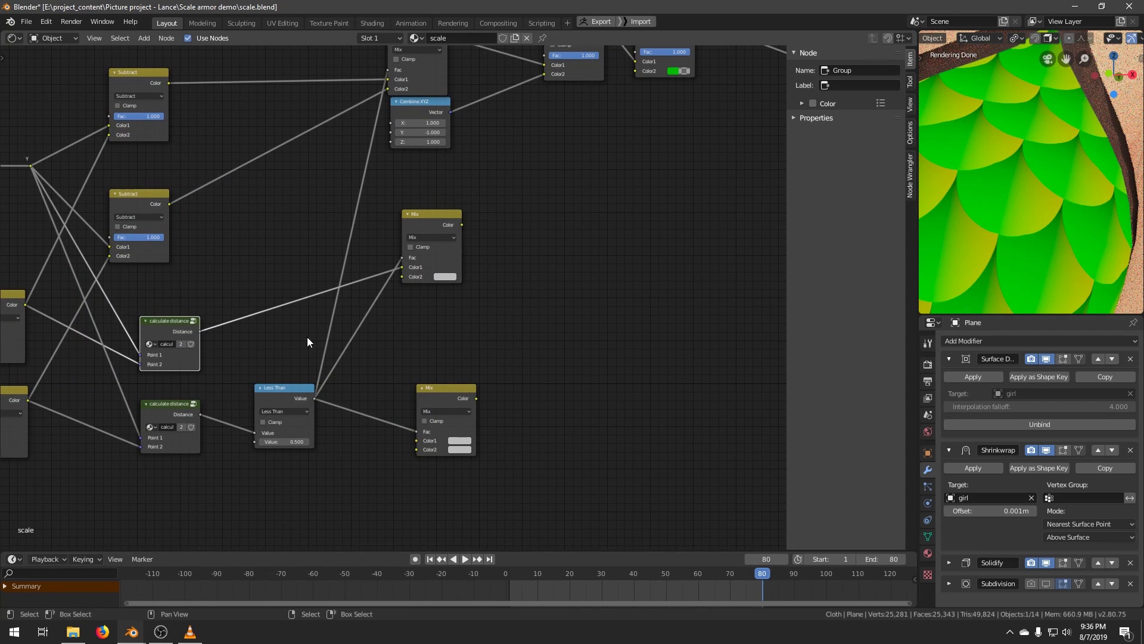
left_click_drag(199, 414, 403, 277)
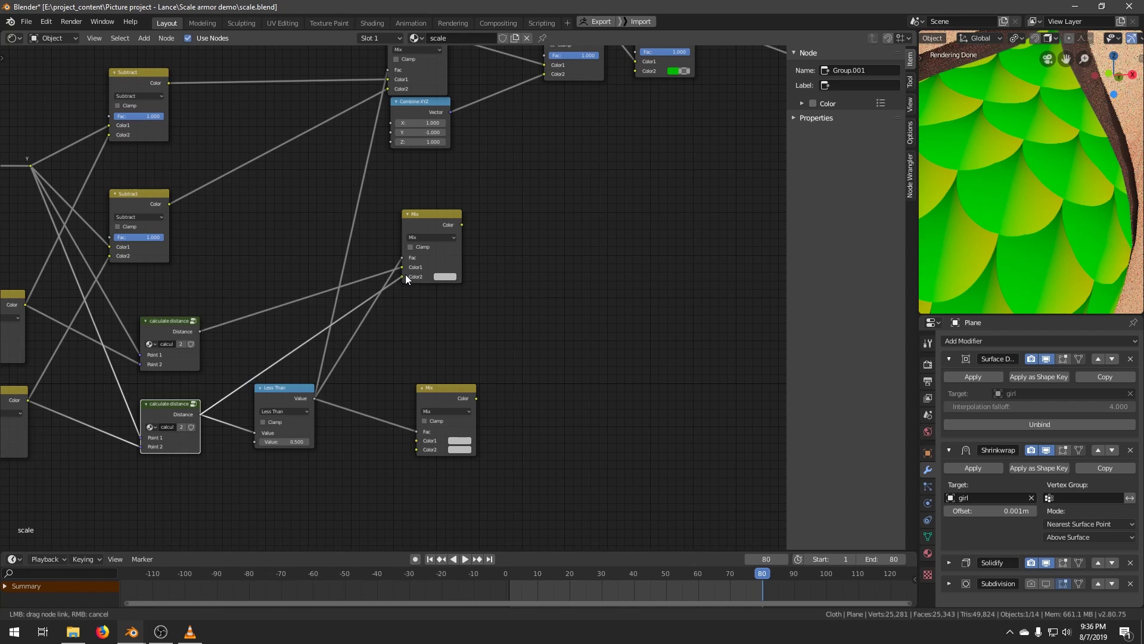
left_click(447, 213, "ctrl+shift")
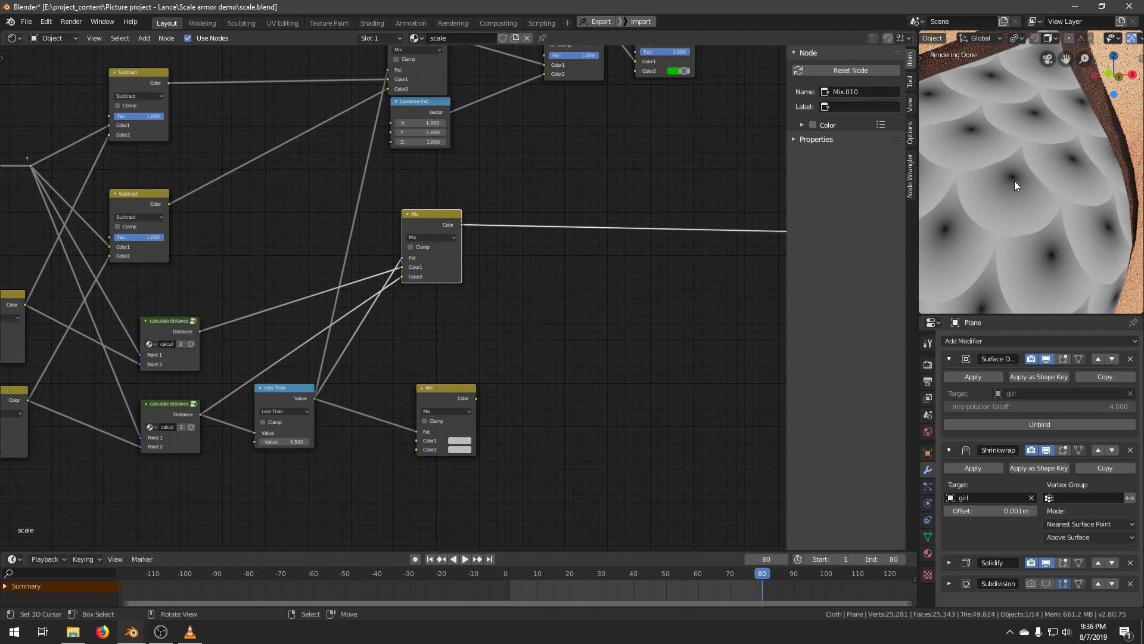
scroll(1068, 209, "up", 3)
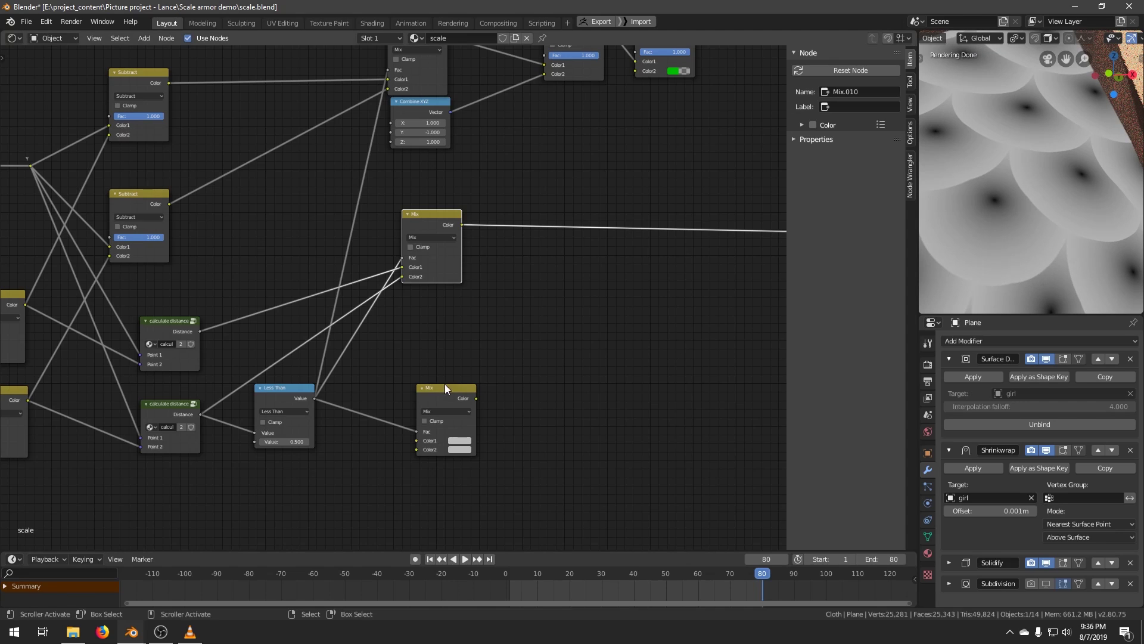
Insert a copy of the Less Than math node between the middle Mix and the Viewer, and set its operation to Multiply.
middle_click_drag(504, 375, 328, 389)
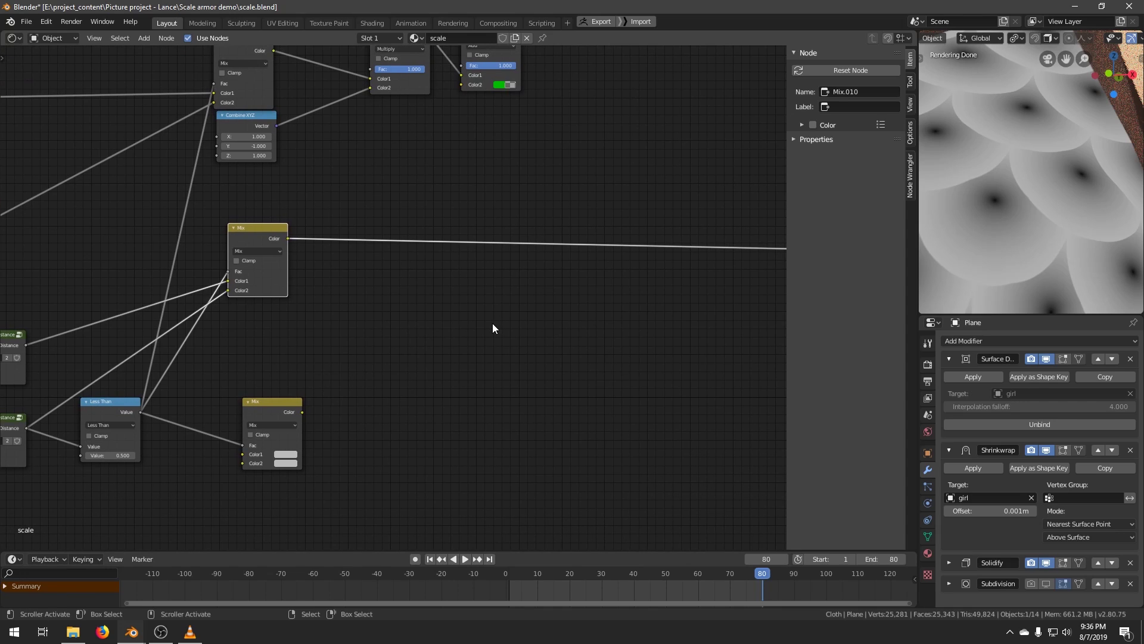
middle_click_drag(462, 333, 454, 349)
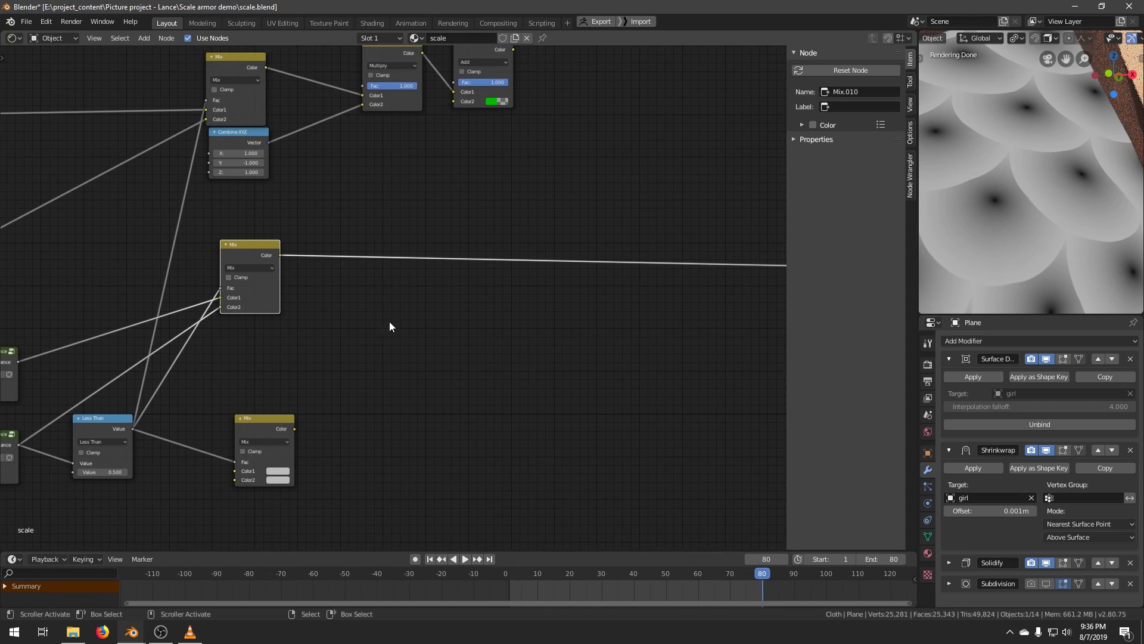
key("shift+a")
mouse_move(391, 321)
left_click(456, 396)
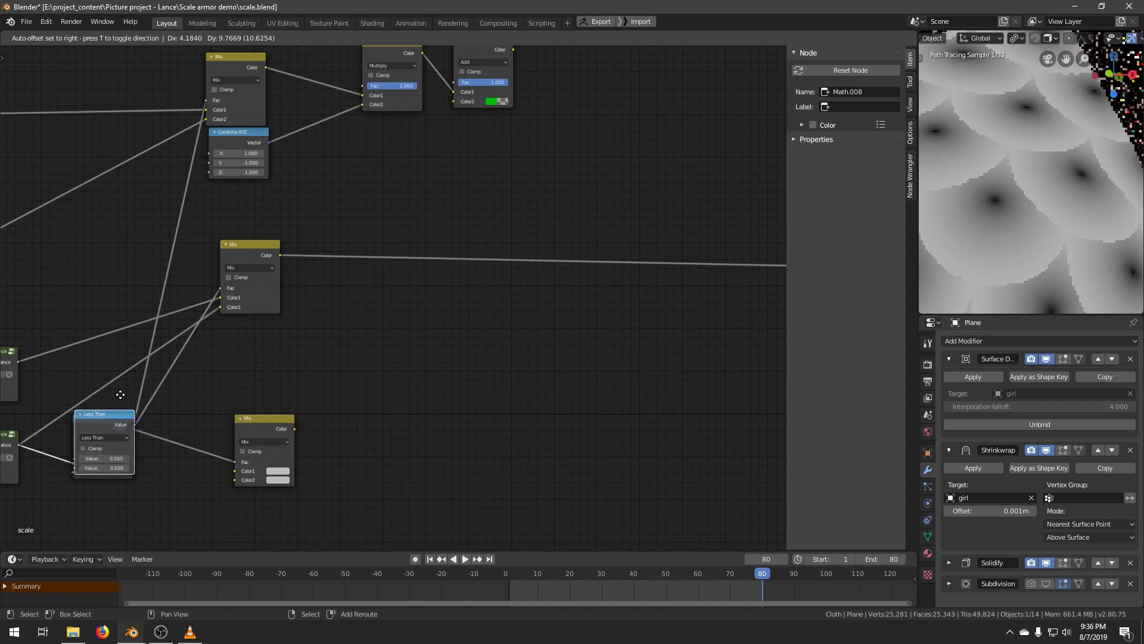
left_click(388, 229)
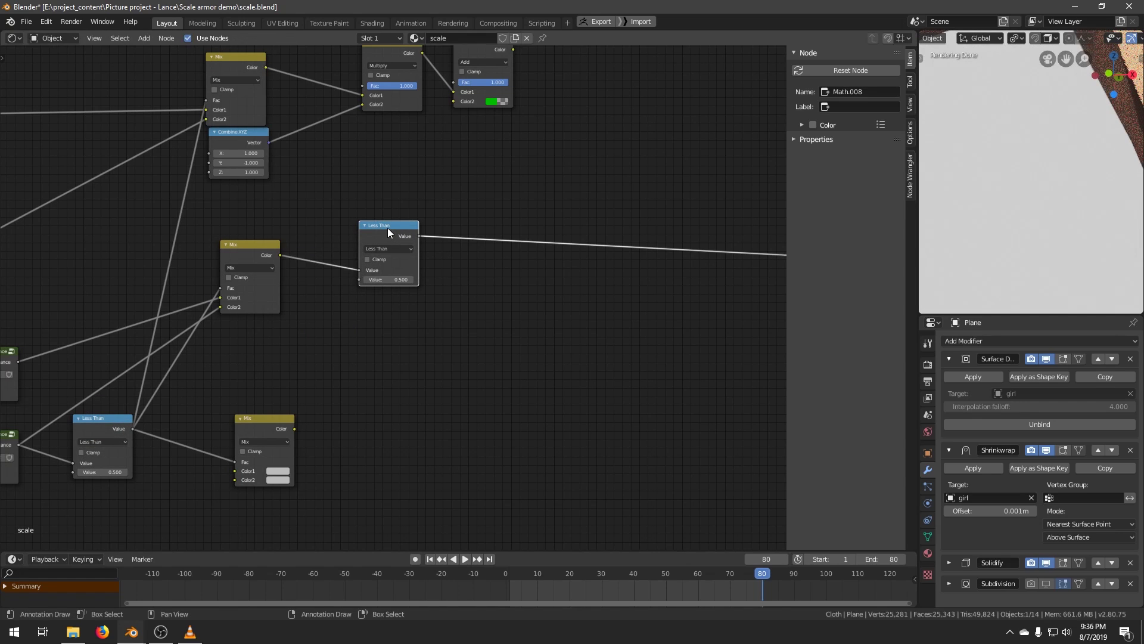
left_click(388, 248)
left_click(391, 275)
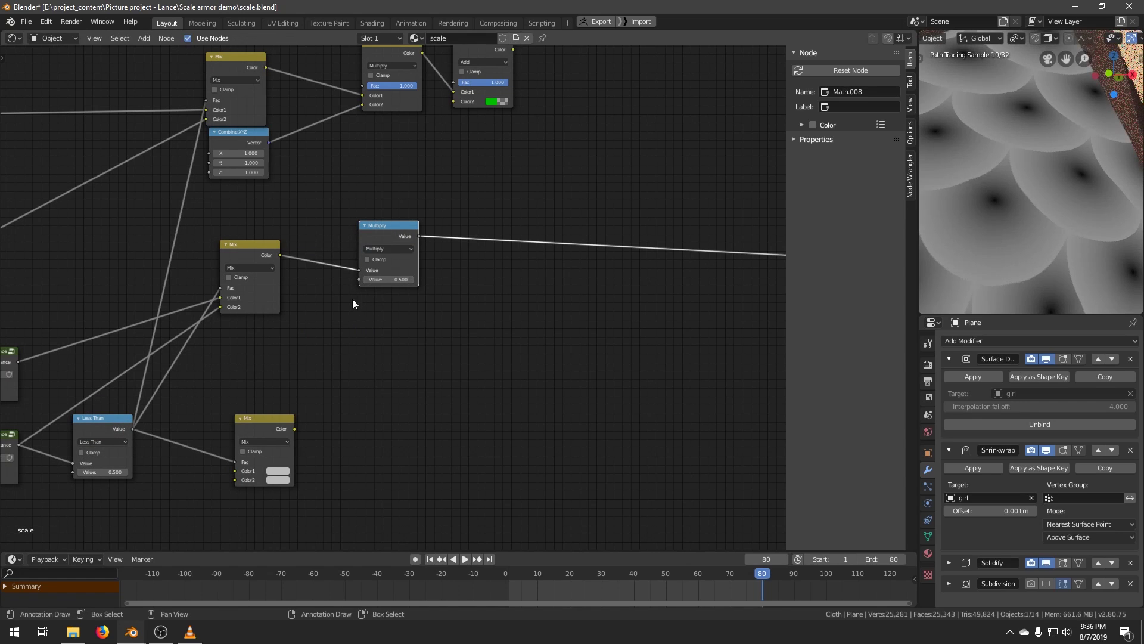
Set the Multiply math node's second value to 2 and inspect the distance gradient on the scales up close.
middle_click_drag(321, 318, 328, 324)
left_click(388, 287)
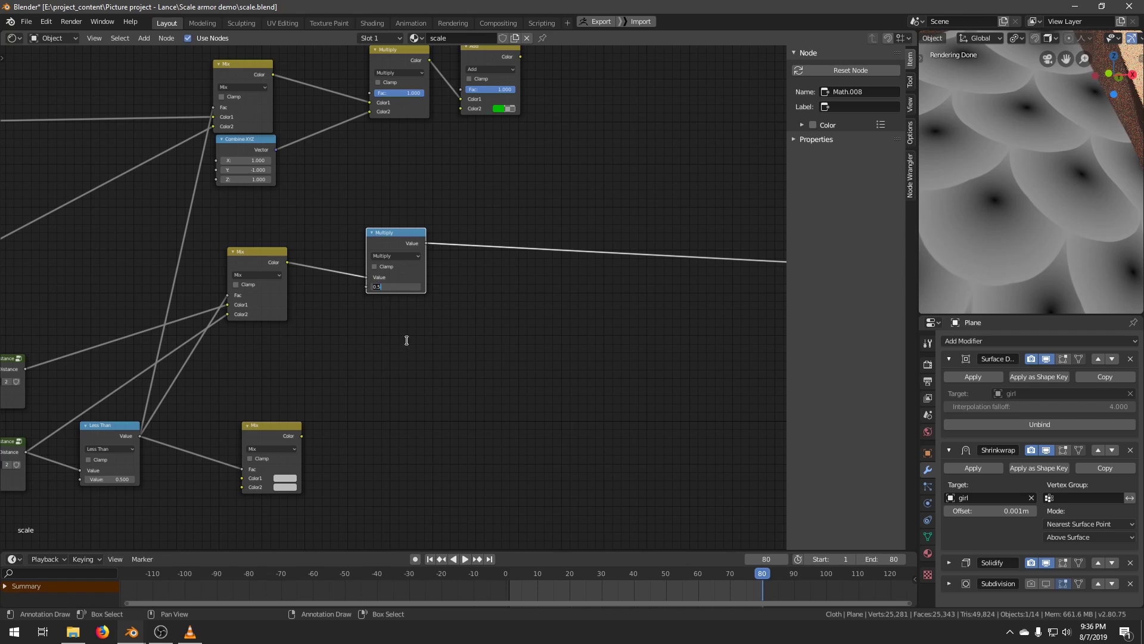
type("2")
key("Return")
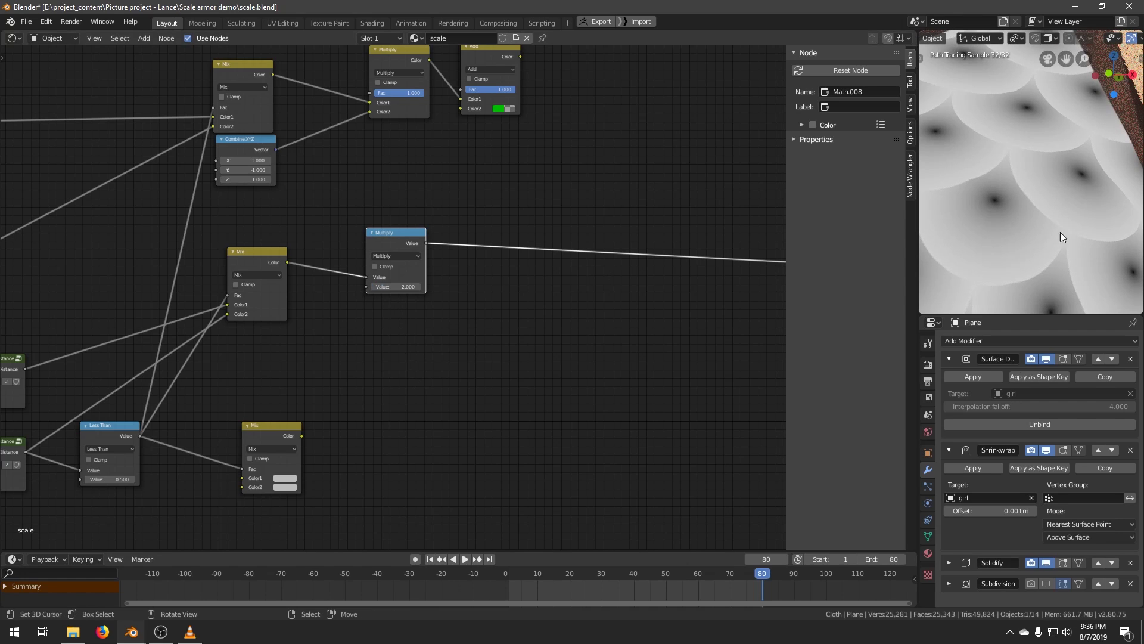
scroll(1067, 275, "up", 2)
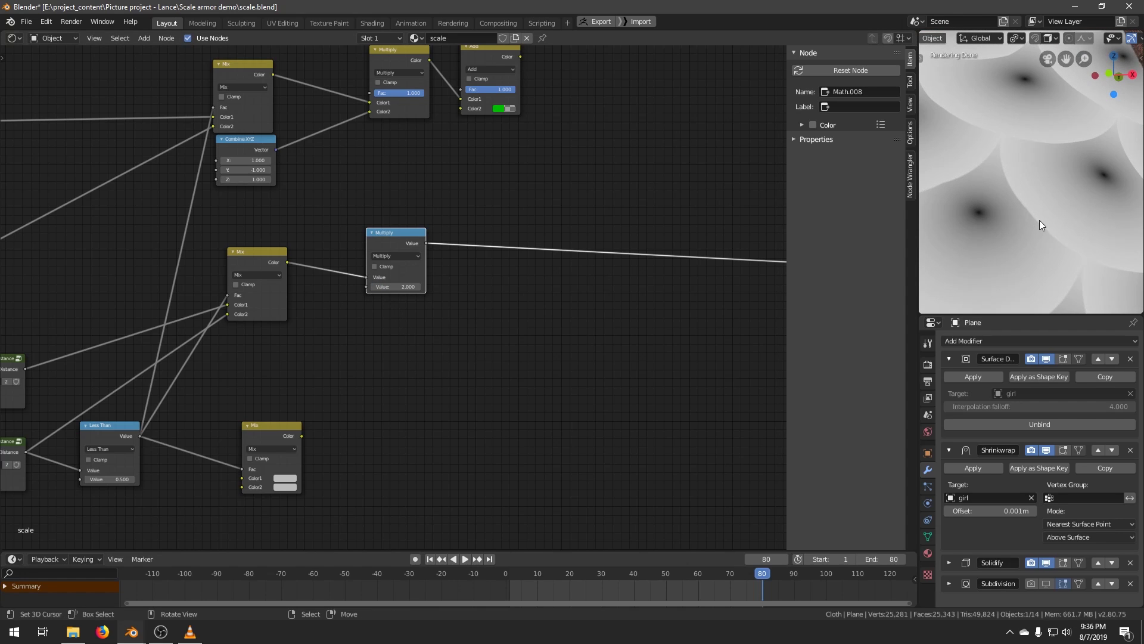
middle_click_drag(1012, 230, 1027, 158, "shift")
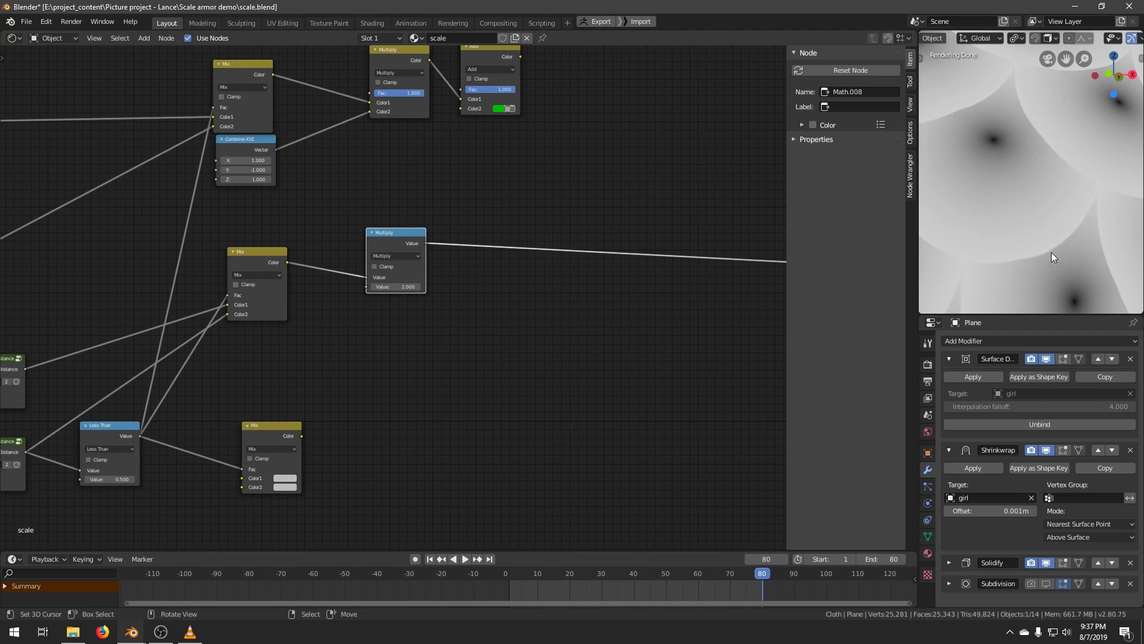
scroll(428, 334, "down", 2)
Link the two Mix nodes feeding the distance groups into the bottom Mix's Color1 and Color2, and preview it on the bra.
middle_click_drag(301, 376, 342, 355)
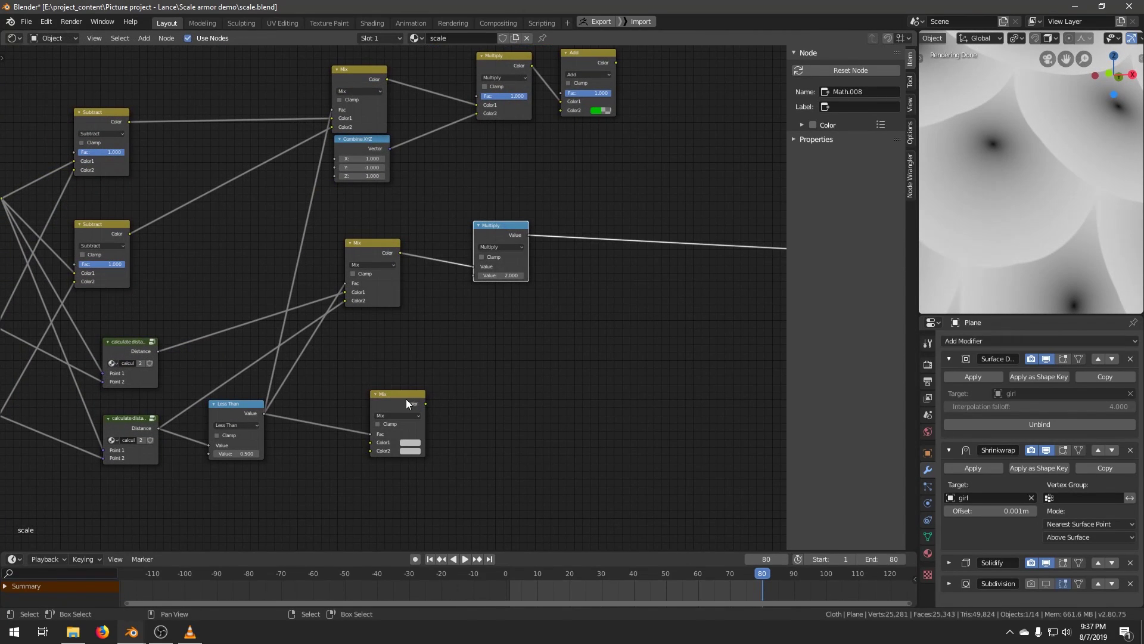
left_click(406, 403)
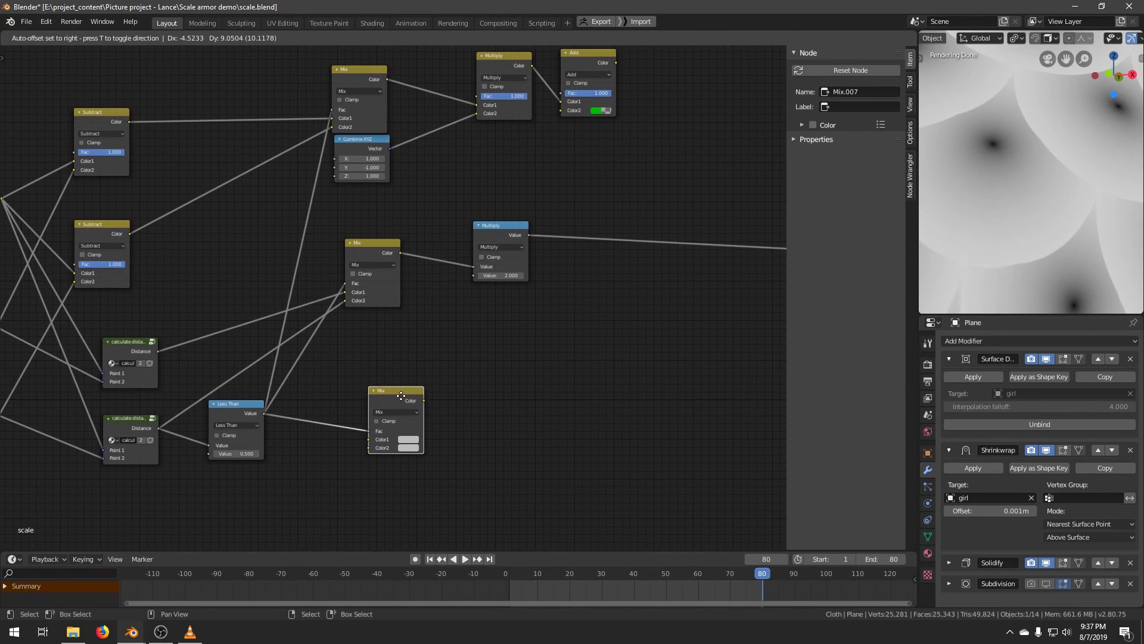
middle_click_drag(221, 362, 292, 350)
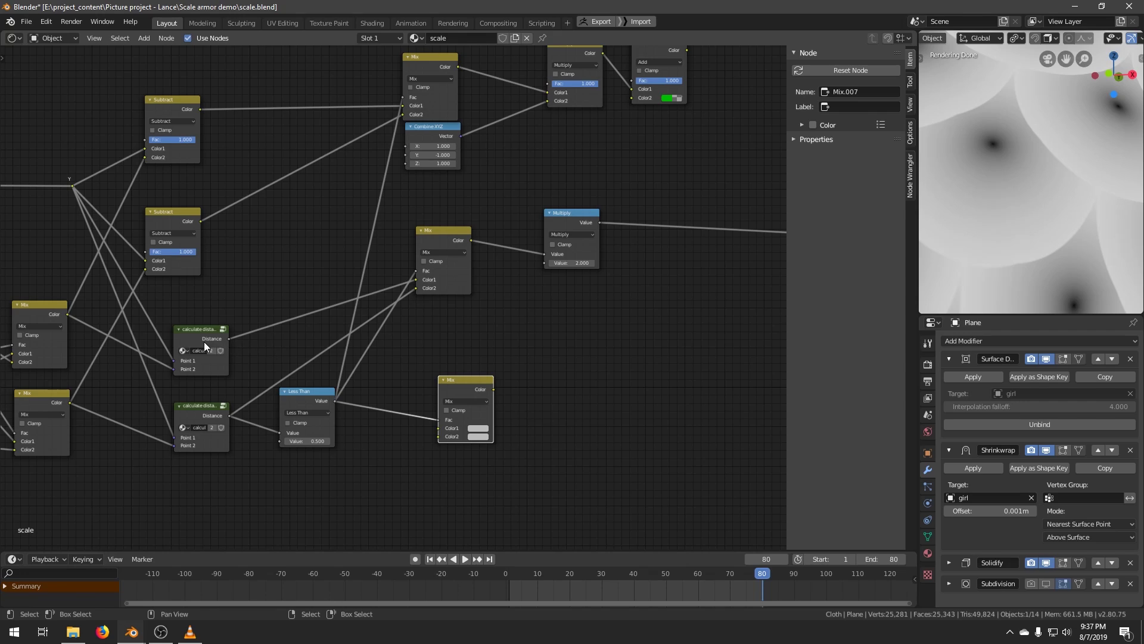
middle_click_drag(111, 317, 143, 319)
left_click_drag(99, 317, 471, 430)
left_click_drag(471, 439, 99, 405)
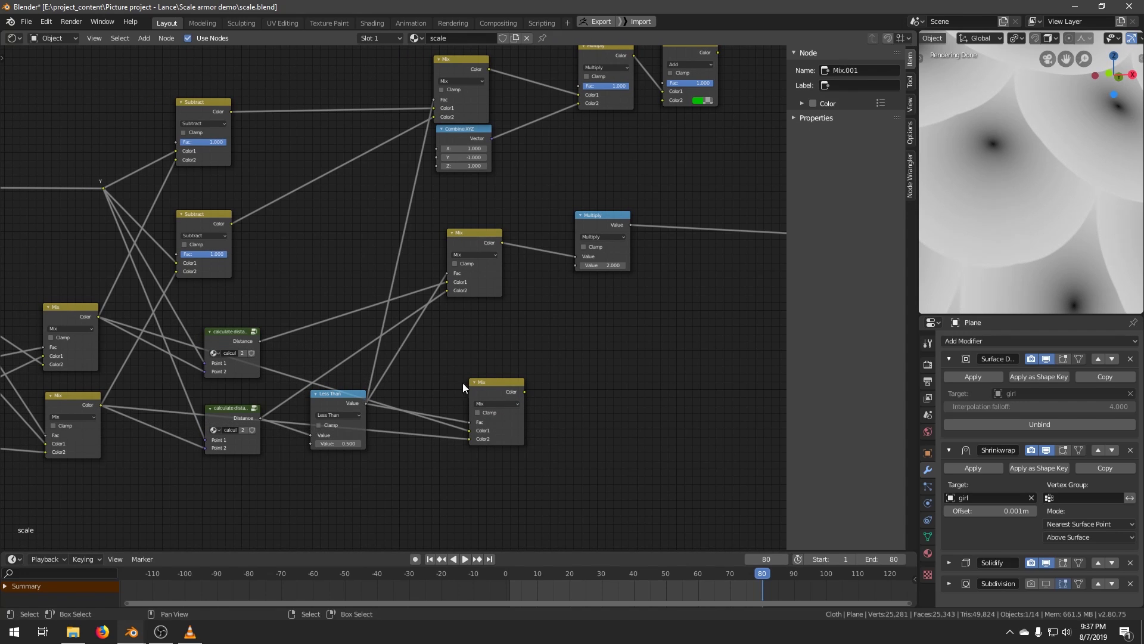
left_click(506, 388)
scroll(1013, 183, "down", 5)
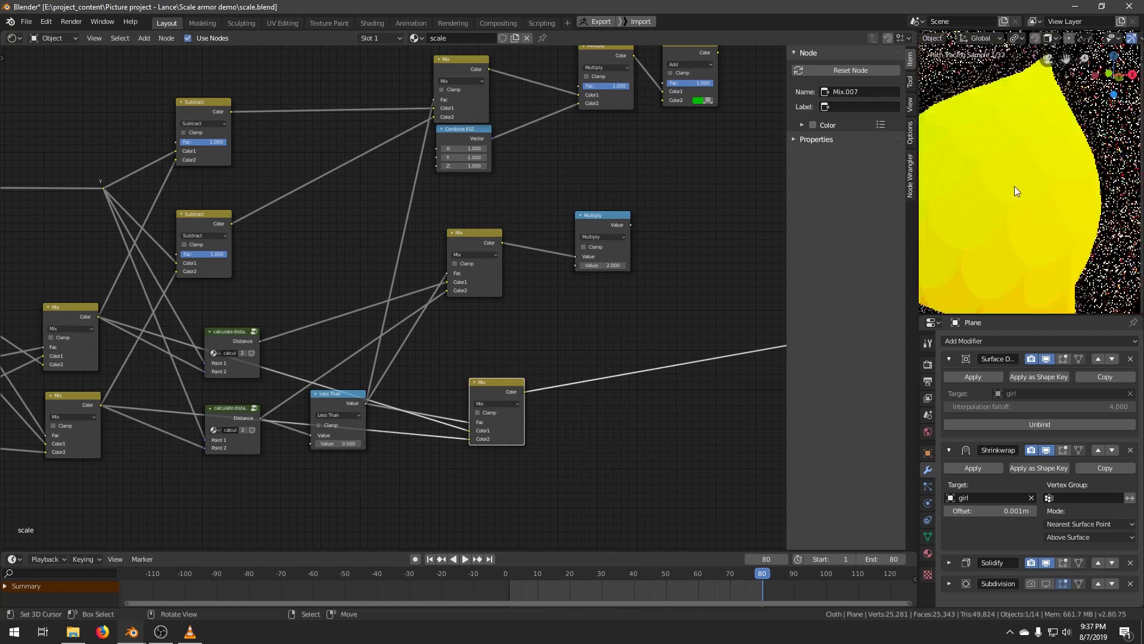
middle_click_drag(968, 199, 1076, 217)
middle_click_drag(974, 255, 1048, 229, "shift")
scroll(1024, 246, "up", 1)
scroll(584, 428, "down", 2)
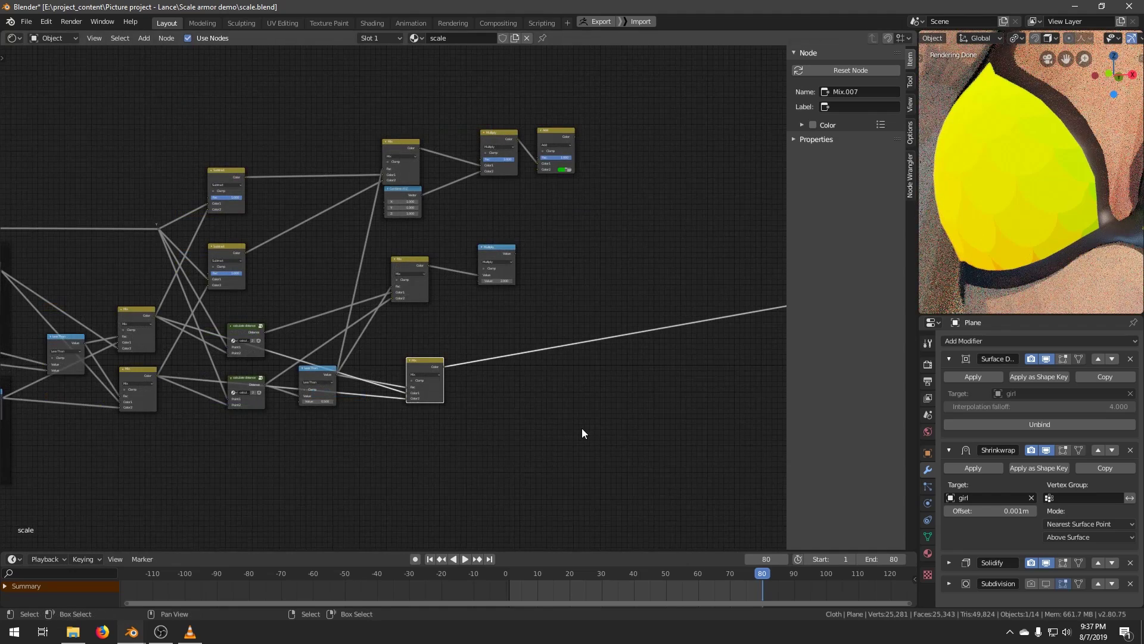
Compare the outputs on the bra by previewing the Add, Multiply math and bottom Mix nodes in turn.
scroll(581, 355, "down", 2)
middle_click_drag(573, 328, 553, 361)
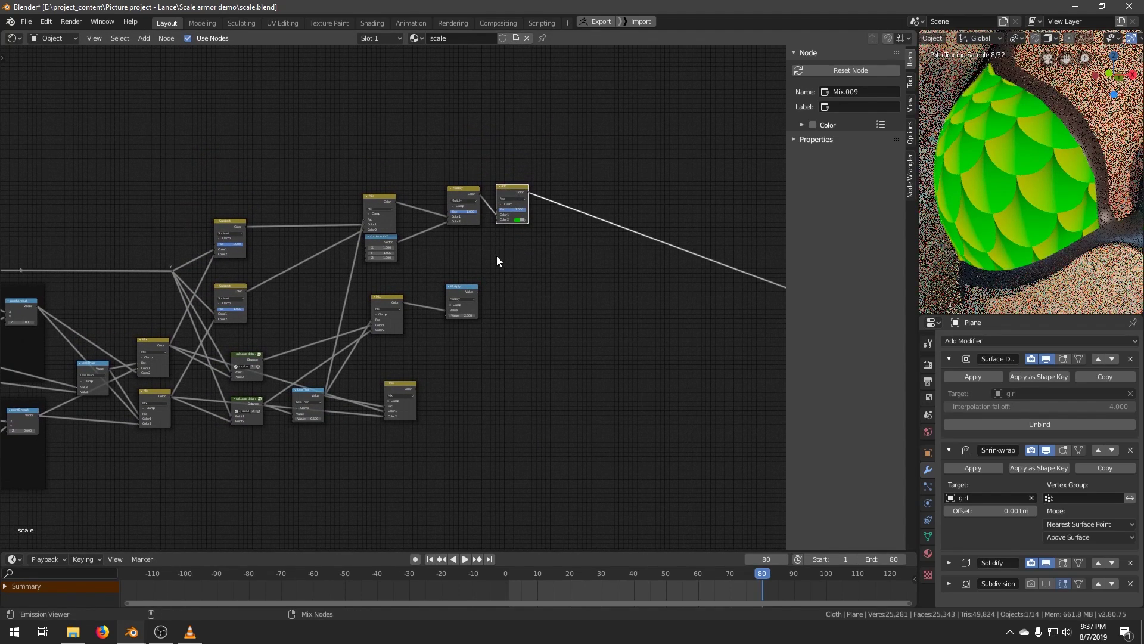
left_click(464, 290, "ctrl+shift")
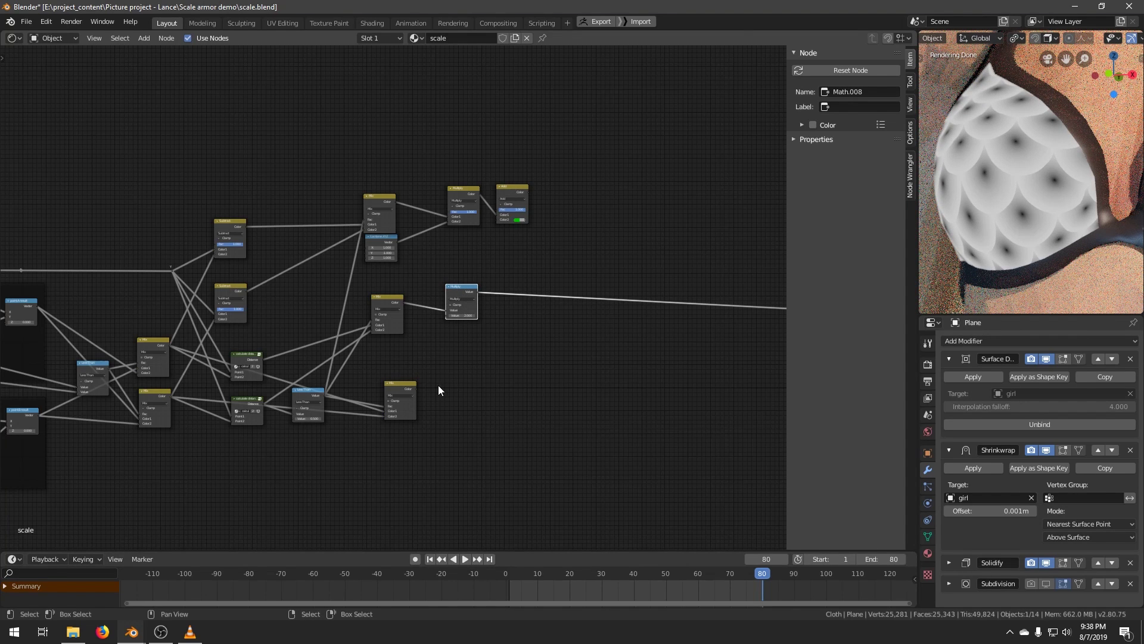
left_click(402, 388, "ctrl+shift")
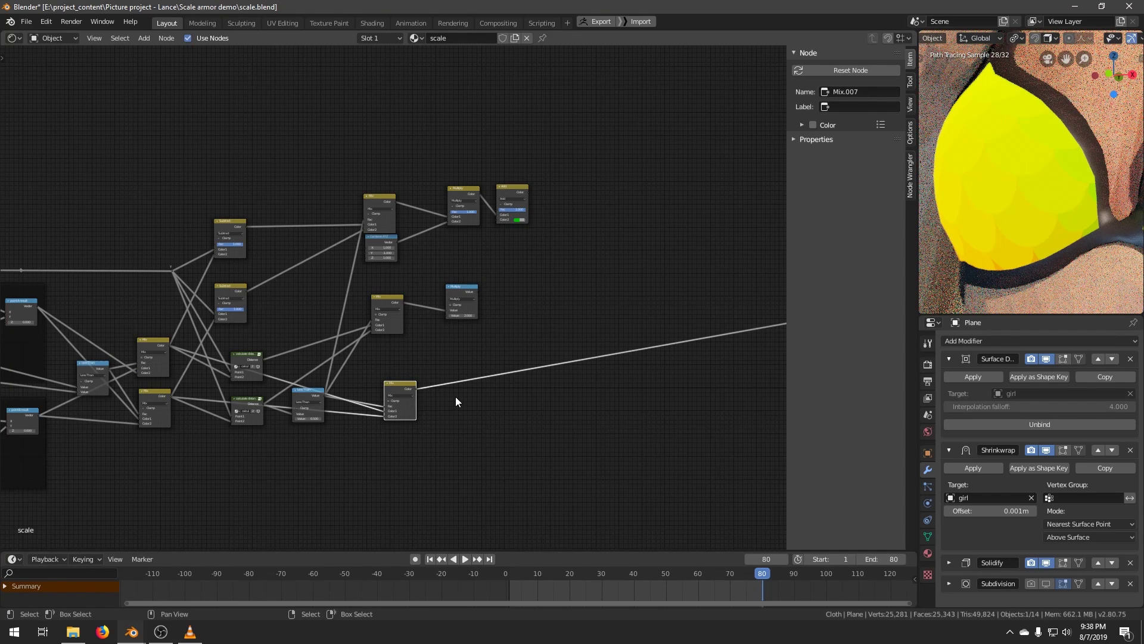
Look over the whole node tree, from the UV map and Value inputs to the three output branches.
middle_click_drag(416, 361, 455, 348)
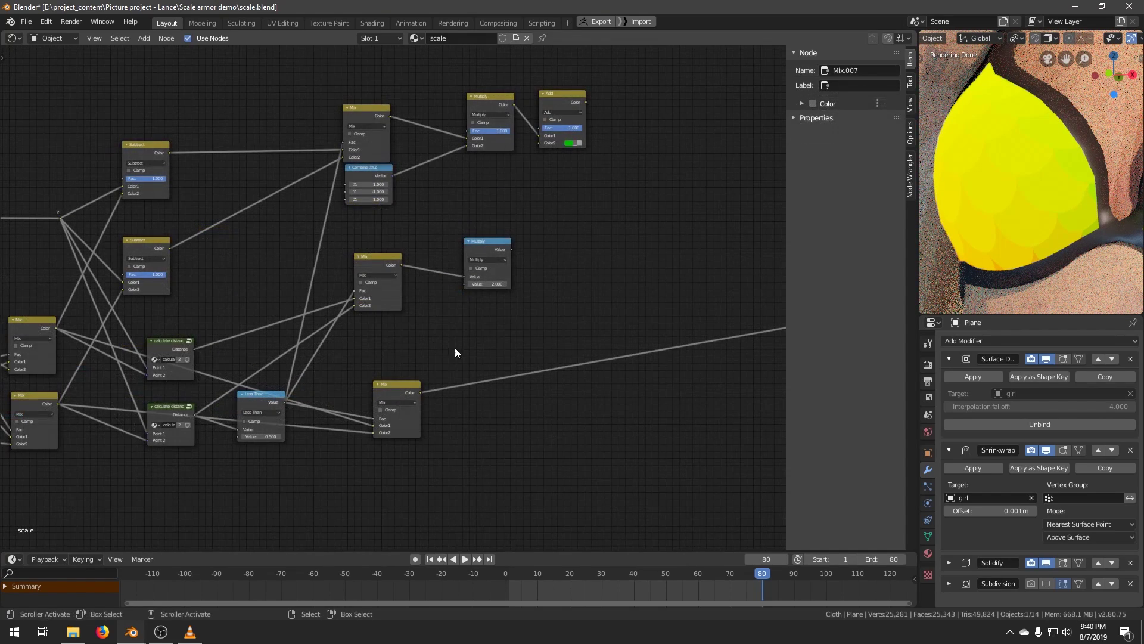
scroll(447, 347, "down", 4)
scroll(434, 341, "down", 4)
middle_click_drag(291, 320, 483, 330)
scroll(535, 324, "down", 1)
left_click_drag(86, 124, 728, 492)
scroll(322, 405, "up", 3)
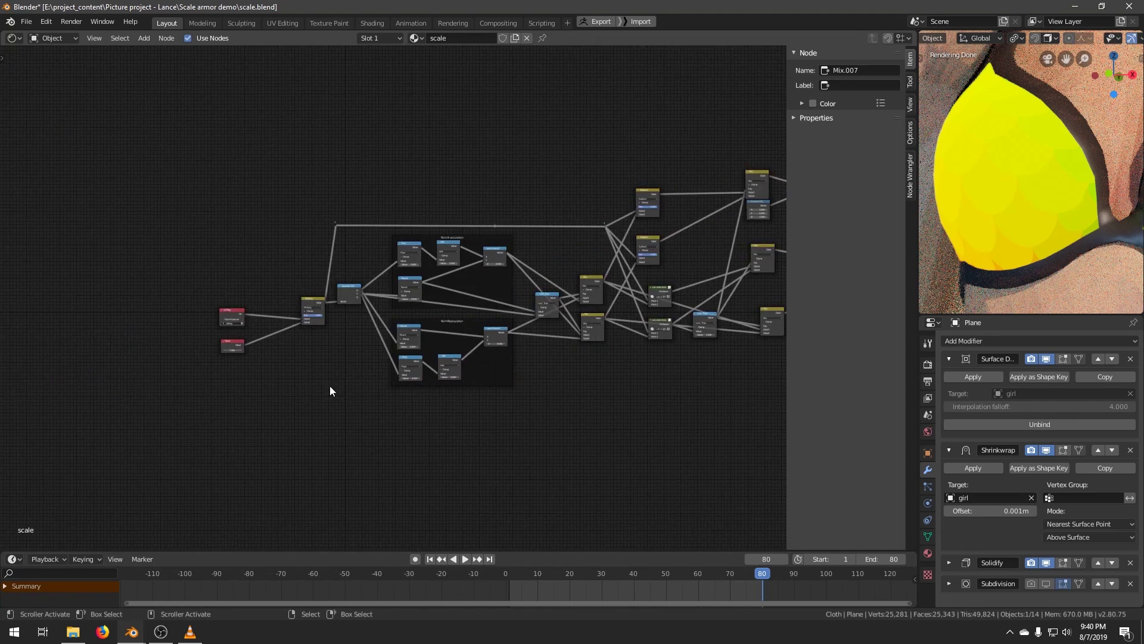
Add reroute points on the links from the UV Map and Value nodes into the Multiply node.
scroll(288, 397, "up", 2)
middle_click_drag(289, 396, 557, 357)
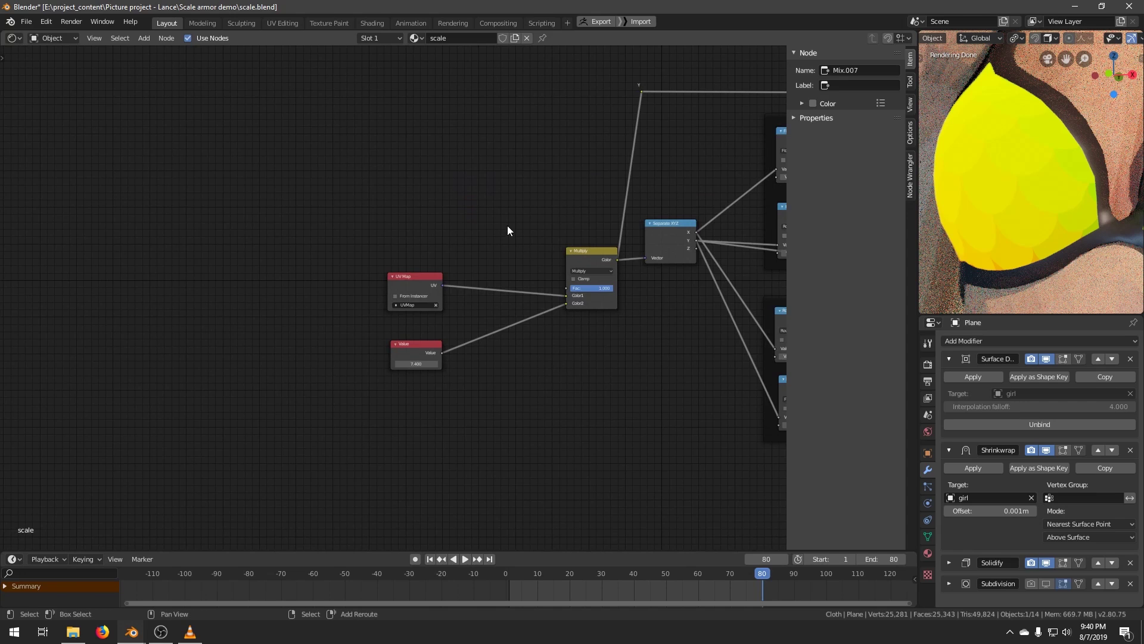
right_click_drag(508, 226, 507, 364, "ctrl")
scroll(515, 370, "up", 1)
scroll(480, 337, "up", 1)
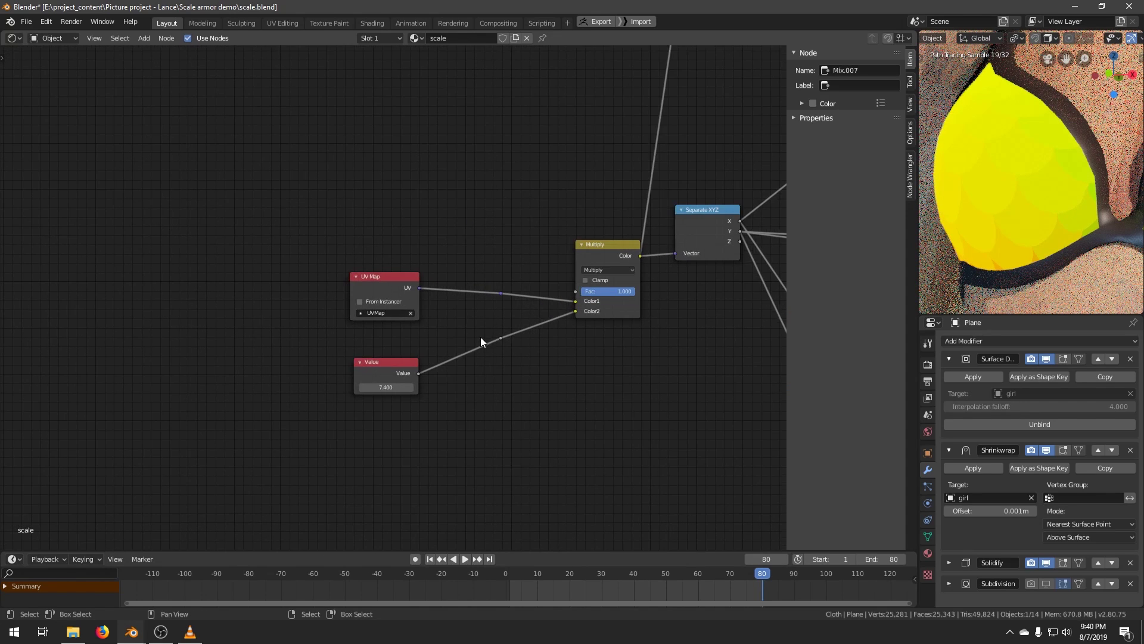
Select every node from the new reroutes through the three output branches and combine them into a node group.
scroll(408, 370, "down", 3)
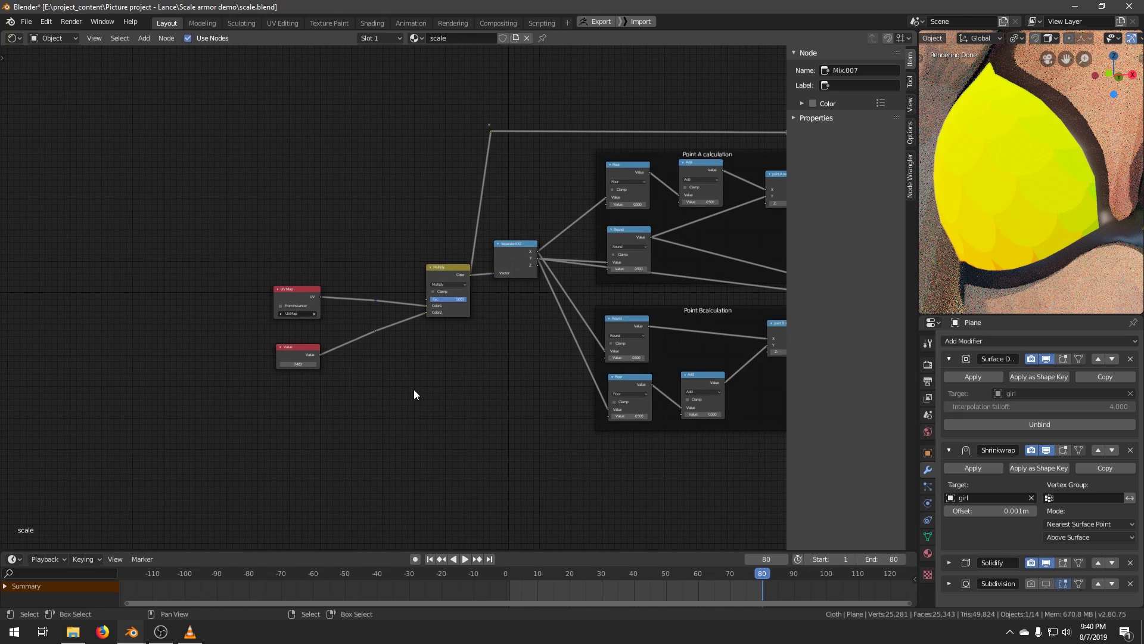
left_click_drag(355, 227, 690, 422)
scroll(525, 197, "down", 4)
middle_click_drag(524, 197, 337, 231)
key("b")
left_click_drag(259, 101, 888, 509)
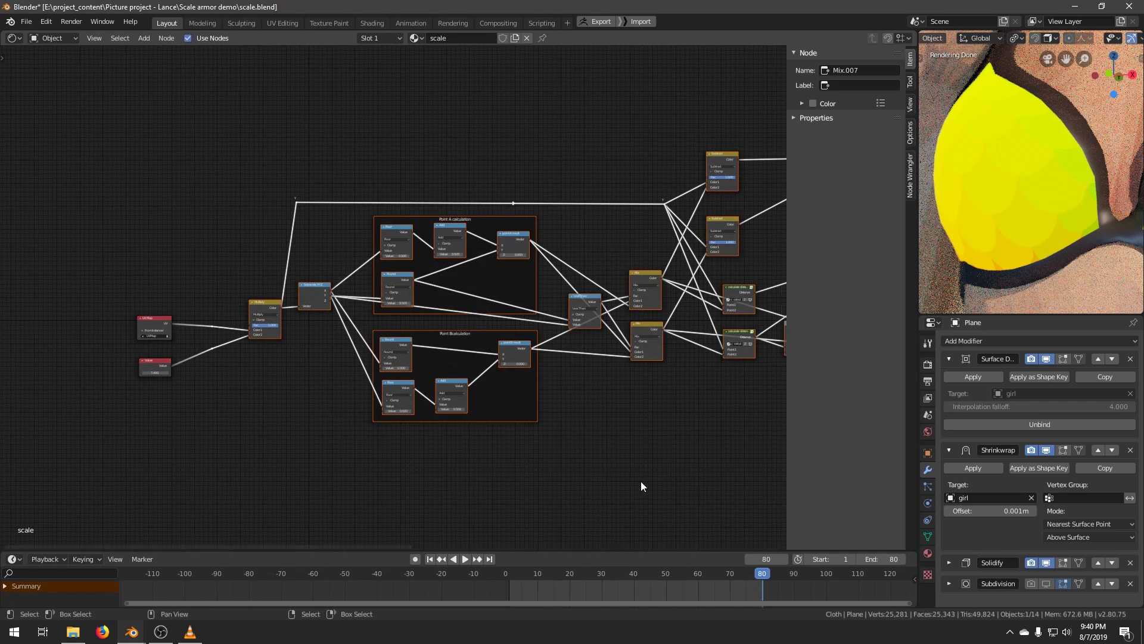
middle_click_drag(541, 394, 23, 455)
key("b")
left_click_drag(564, 113, 391, 378)
scroll(664, 341, "down", 1)
middle_click_drag(665, 341, 611, 321)
scroll(435, 373, "up", 1)
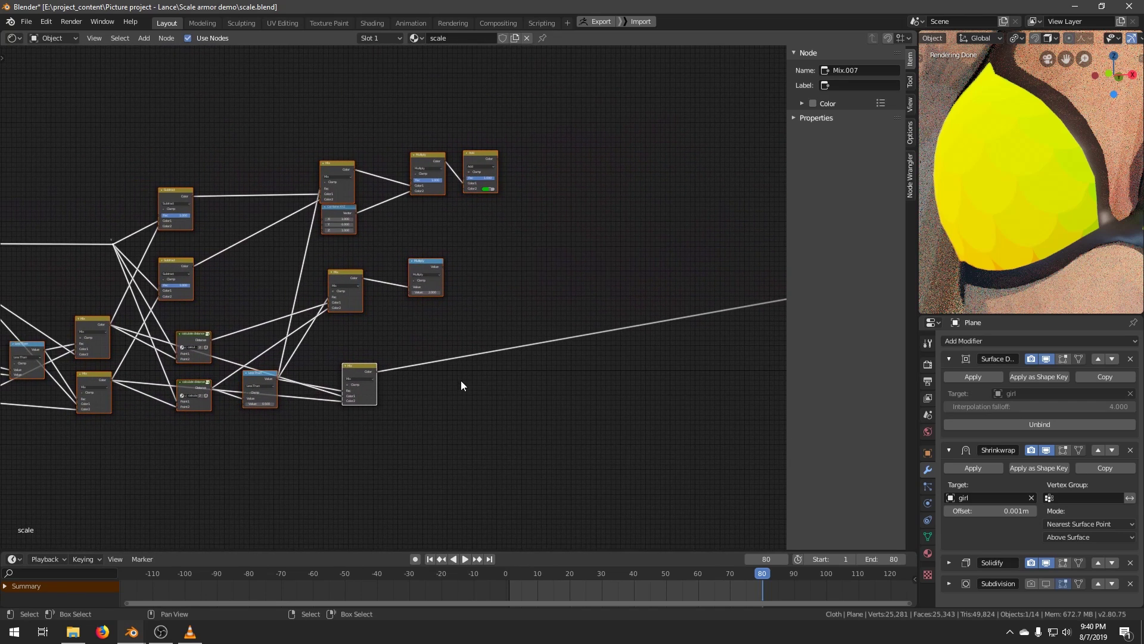
middle_click_drag(477, 388, 513, 379)
key("ctrl+g")
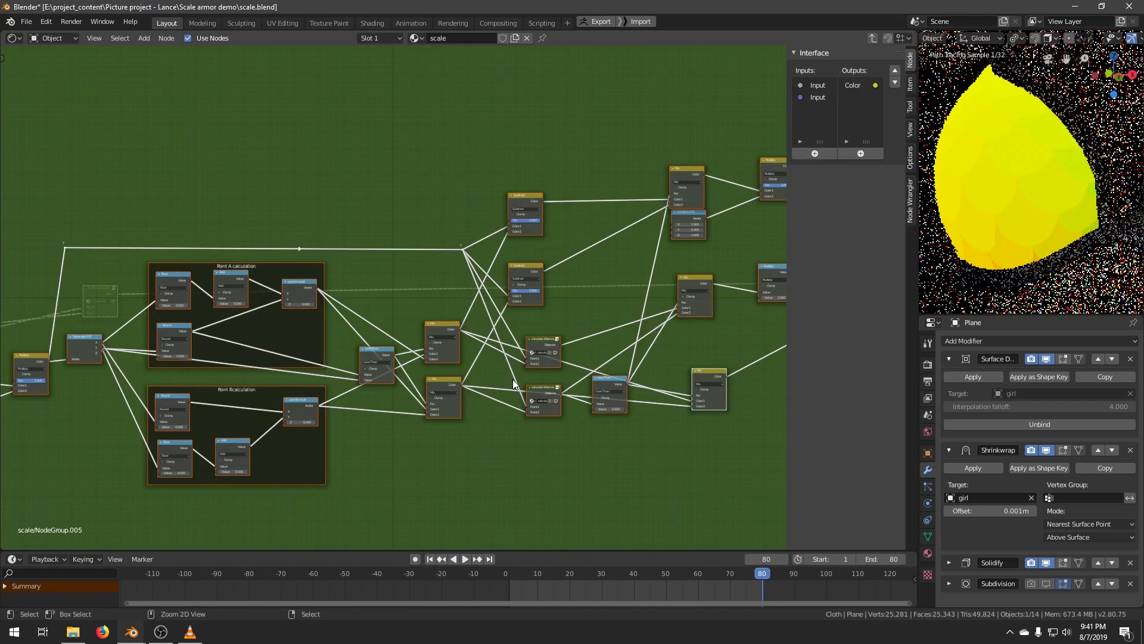
Move the Group Input node beside the reroutes and reorder the group's inputs so the vector input comes first.
middle_click_drag(305, 422, 533, 406)
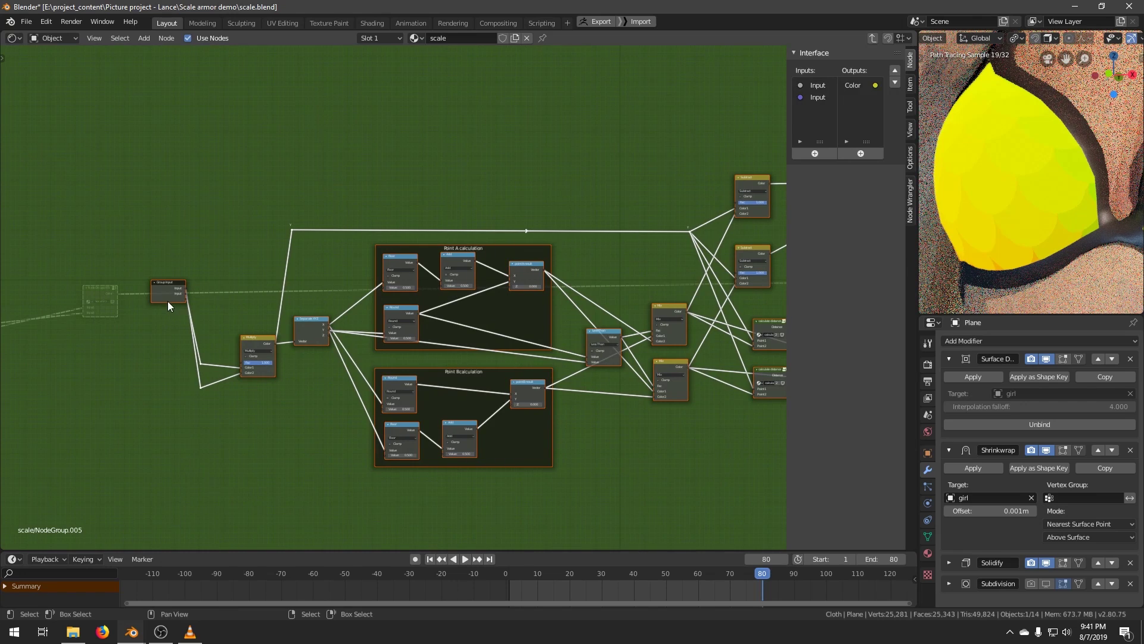
left_click(174, 309)
left_click_drag(173, 309, 129, 393)
left_click(818, 85)
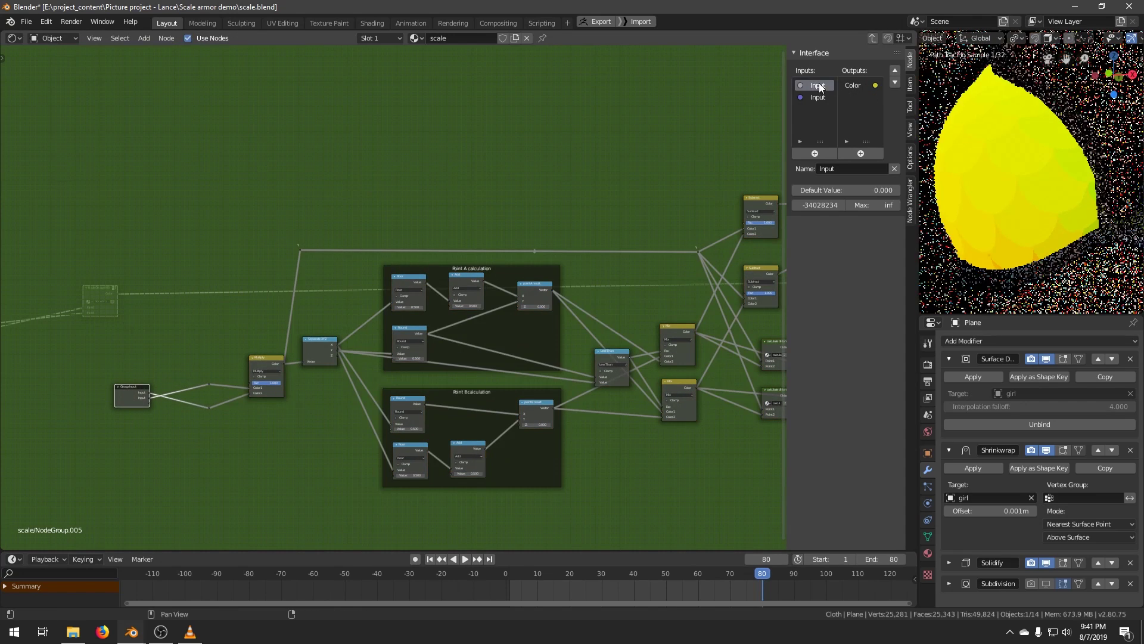
left_click(895, 82)
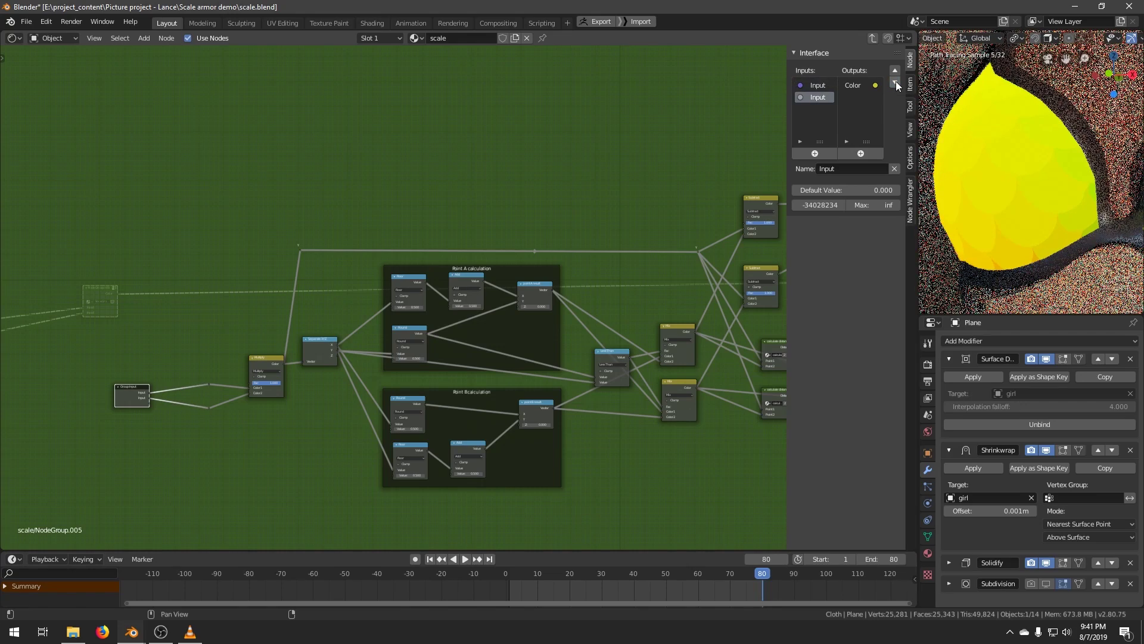
Rename the group's vector input to Vector and its value input to Scale.
double_click(818, 87)
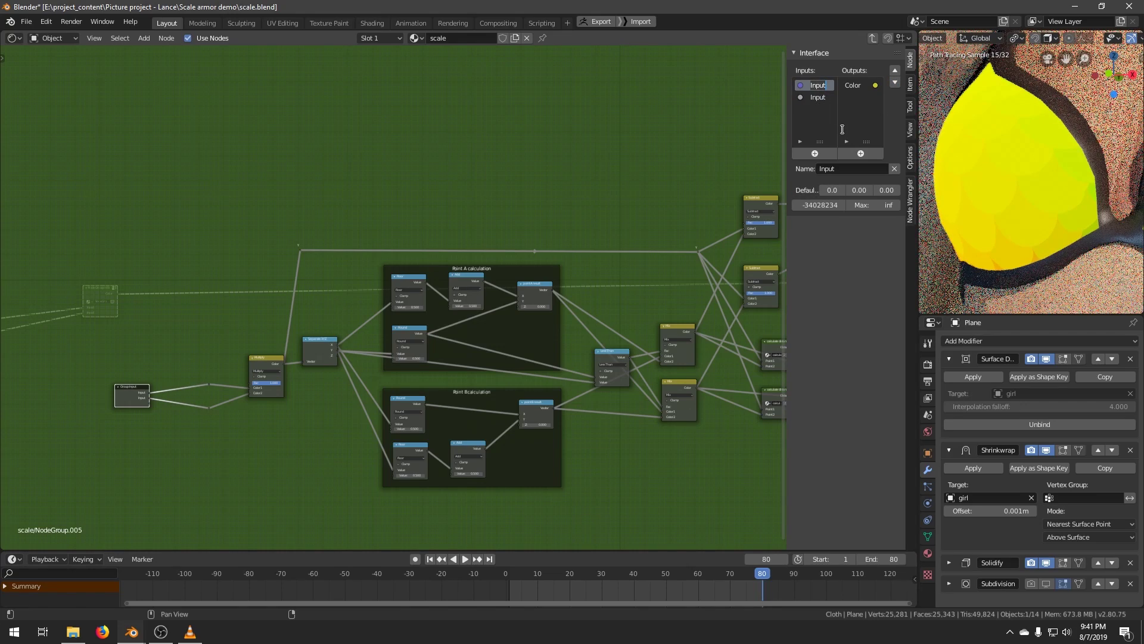
type("Vector")
key("Tab")
type("S")
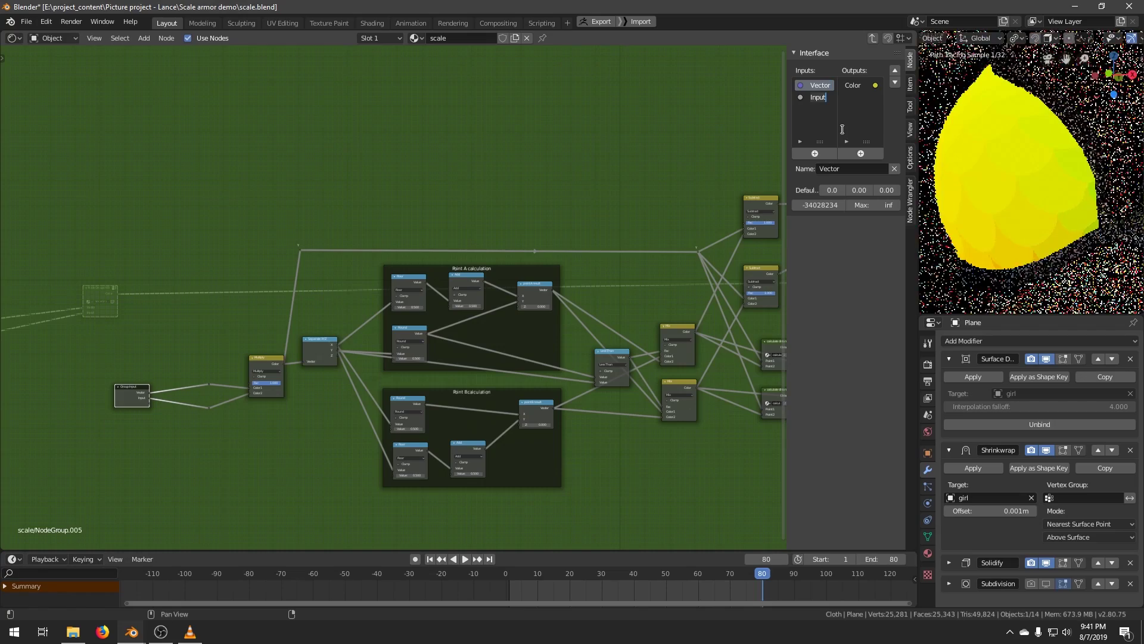
type("cale")
key("Return")
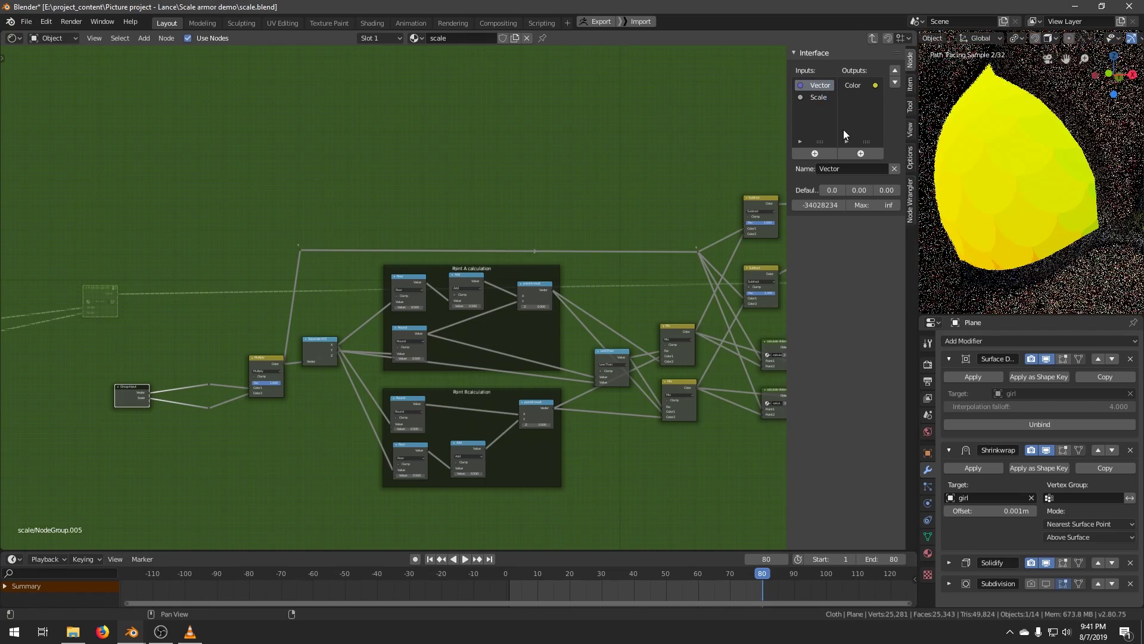
Move the Group Output node farther away from the three output branches.
left_click(859, 87)
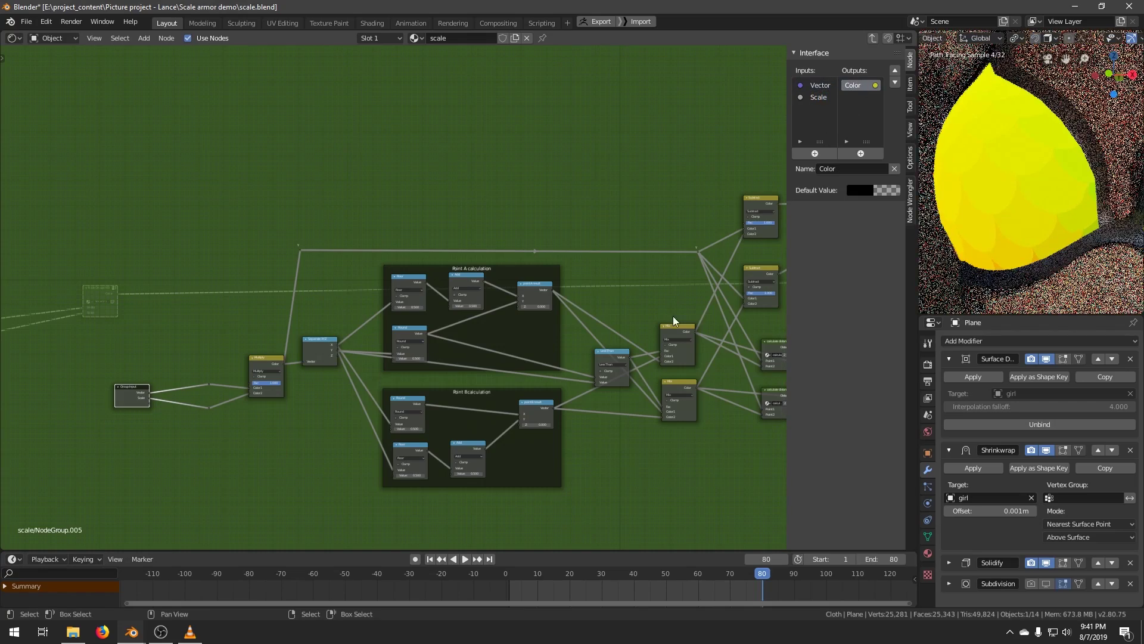
middle_click_drag(729, 331, 64, 373)
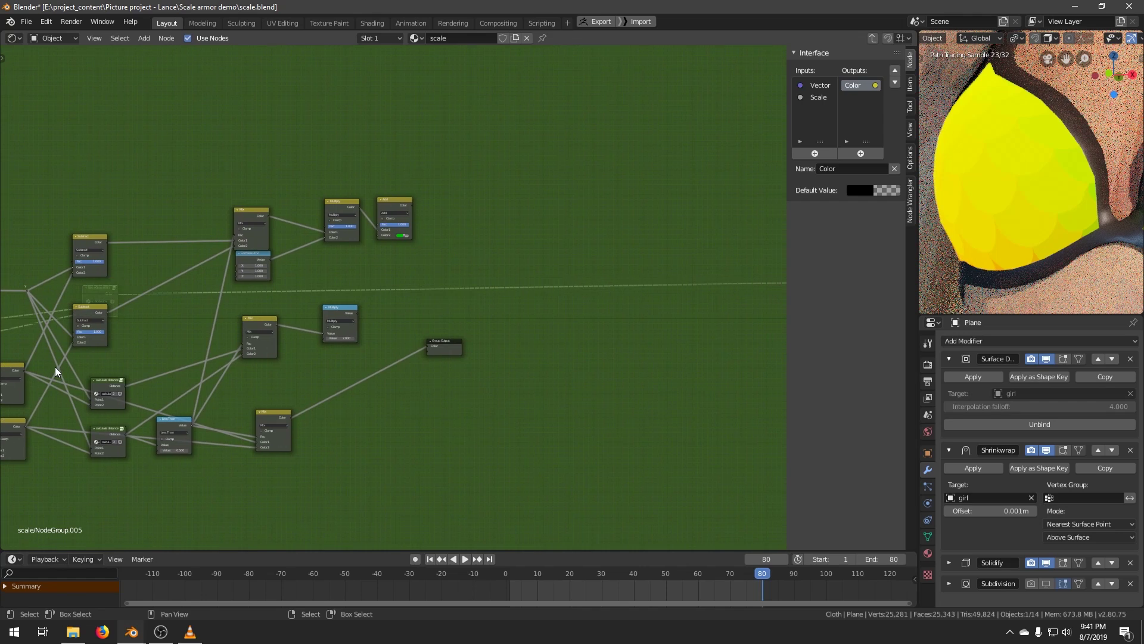
scroll(434, 378, "up", 2)
left_click_drag(471, 361, 655, 302)
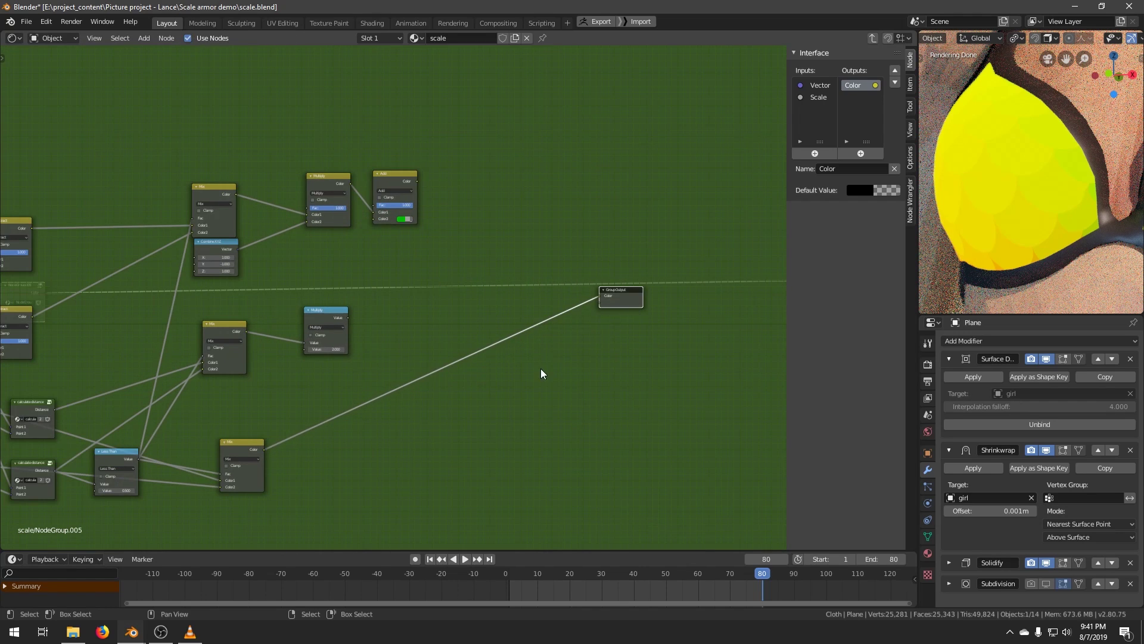
scroll(507, 379, "up", 1)
middle_click_drag(504, 380, 435, 341)
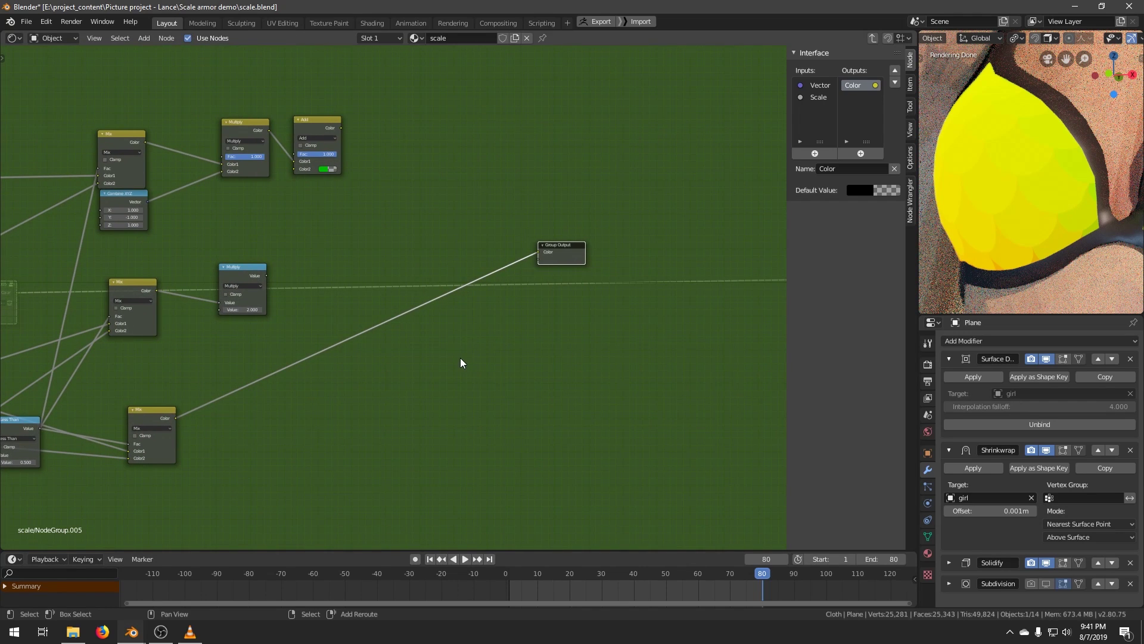
Add a Combine XYZ node and link its Vector to the empty Group Output socket to create a vector output.
key("shift+a")
mouse_move(461, 358)
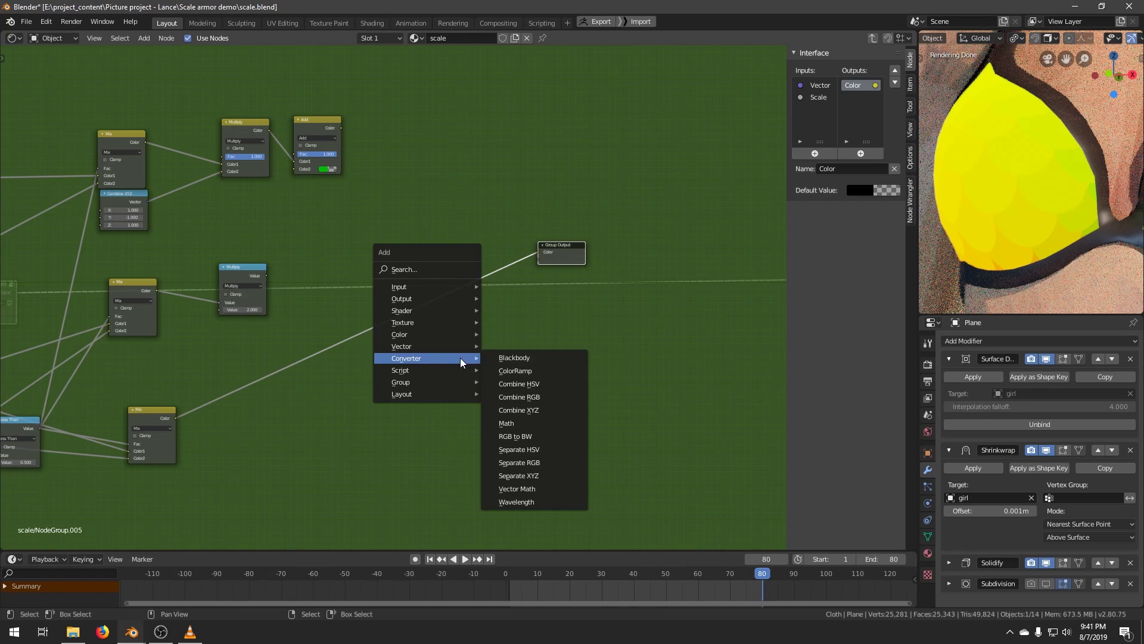
left_click(499, 410)
left_click(350, 209)
left_click_drag(399, 222, 467, 245)
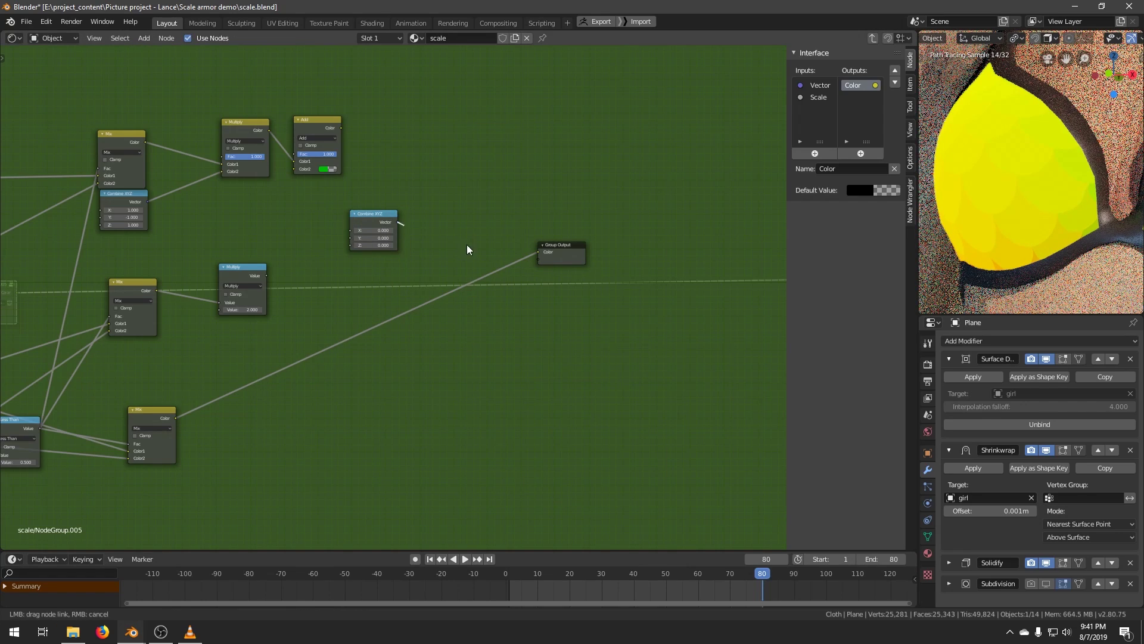
left_click_drag(540, 264, 541, 265)
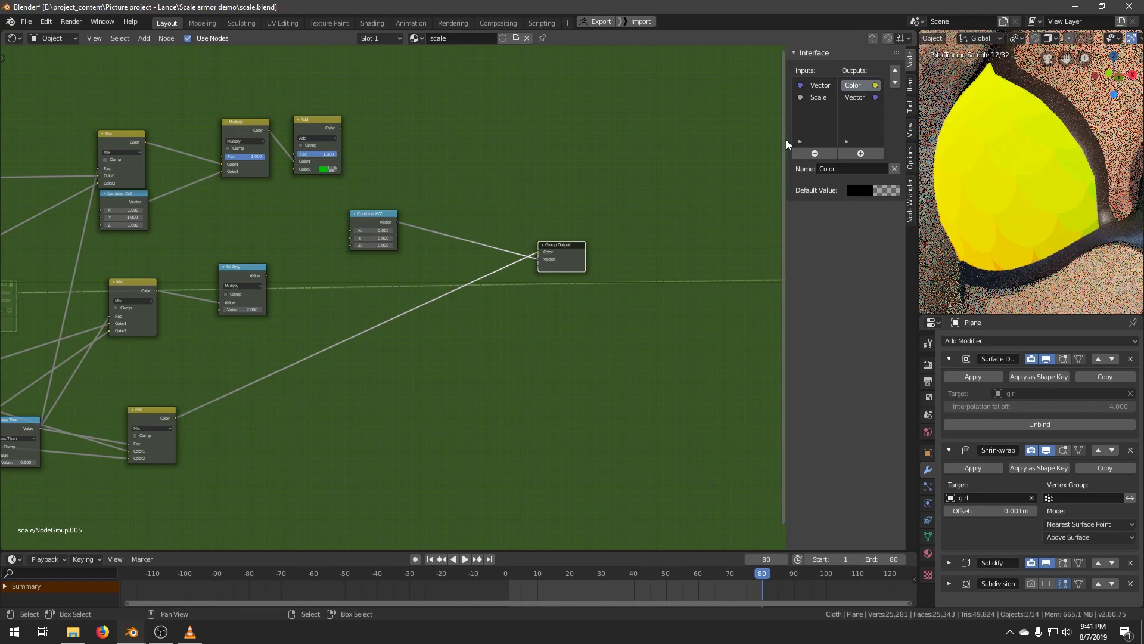
left_click(858, 102)
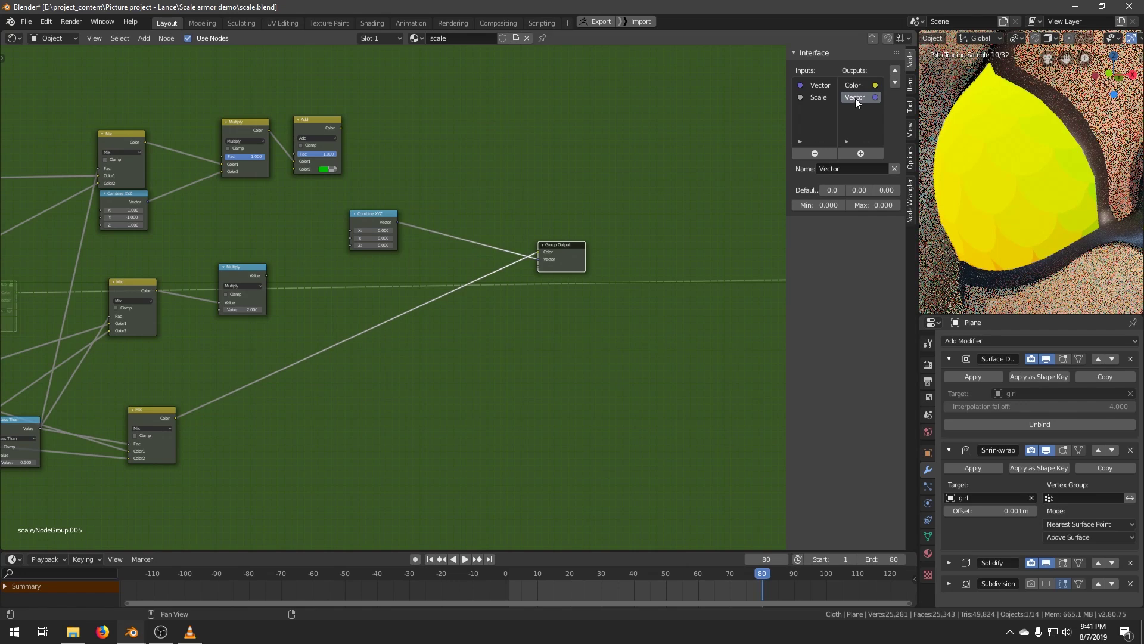
Add a second vector output to the group, then unlink and delete the temporary Combine XYZ node.
middle_click_drag(487, 319, 477, 321)
scroll(492, 307, "up", 2)
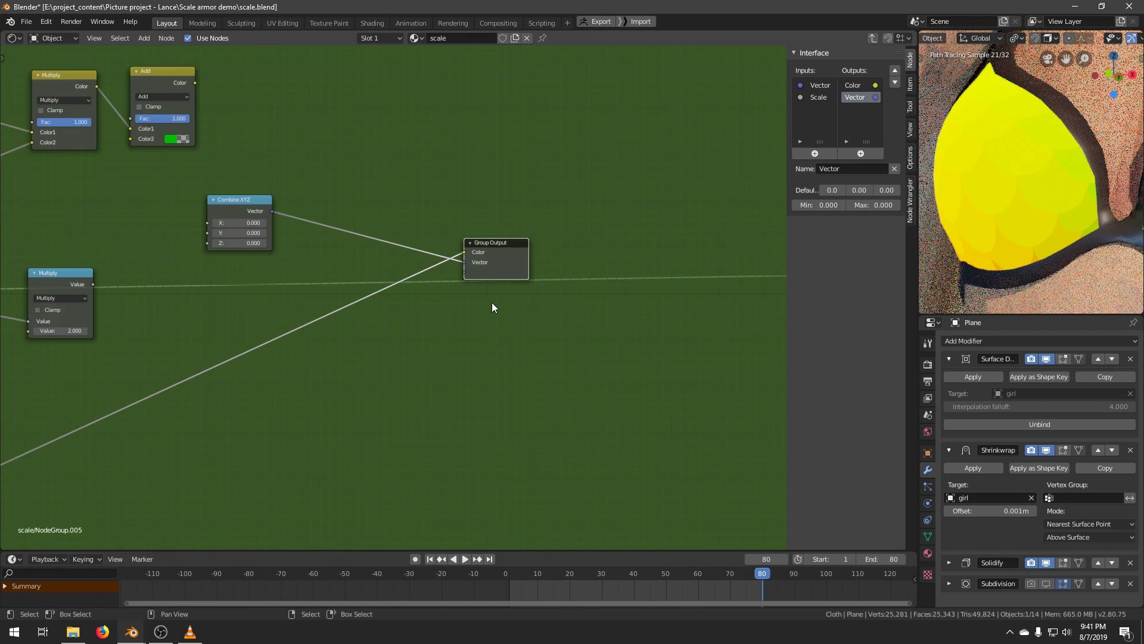
left_click(860, 154)
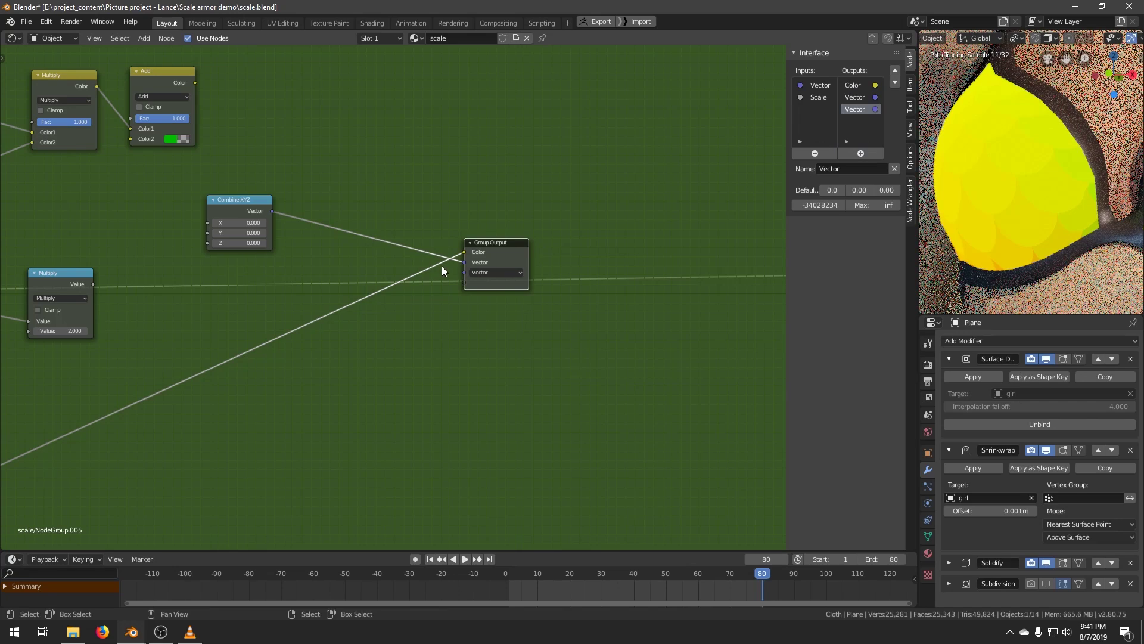
middle_click_drag(463, 263, 468, 264)
left_click_drag(468, 263, 370, 274)
left_click(251, 208)
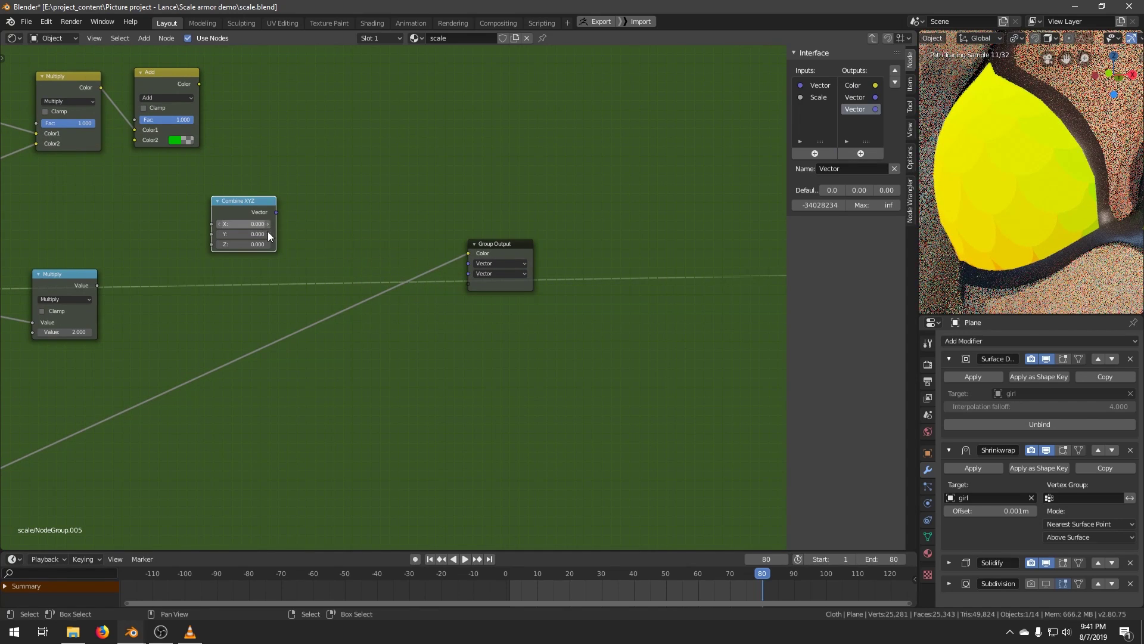
key("x")
middle_click_drag(467, 255, 491, 239)
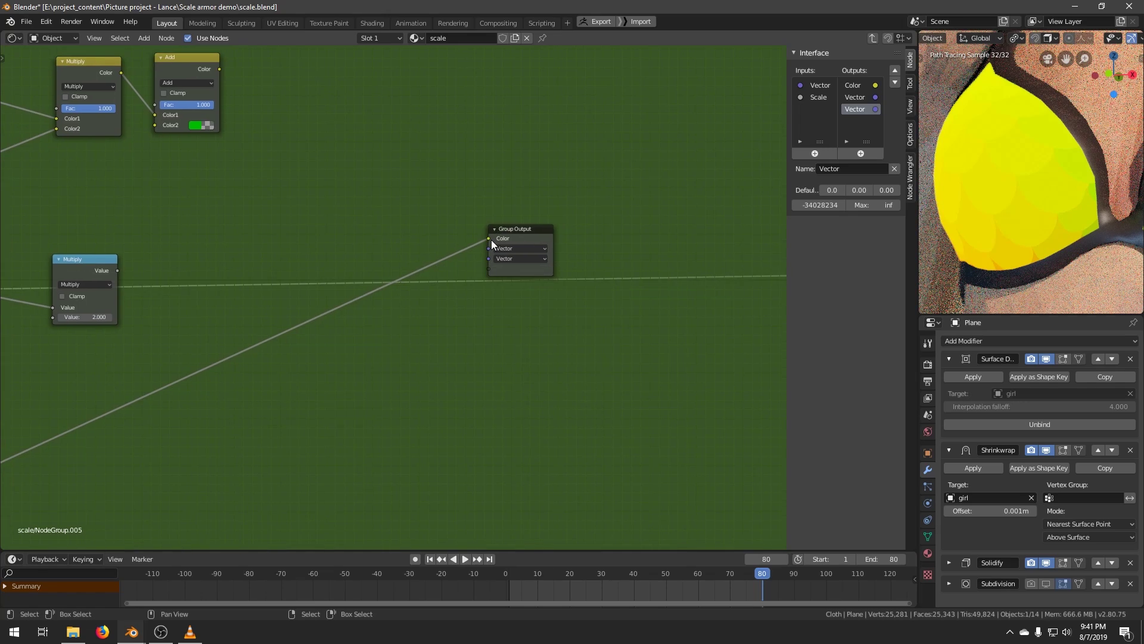
Remove the group's Color output and reposition the Group Output node.
left_click(859, 85)
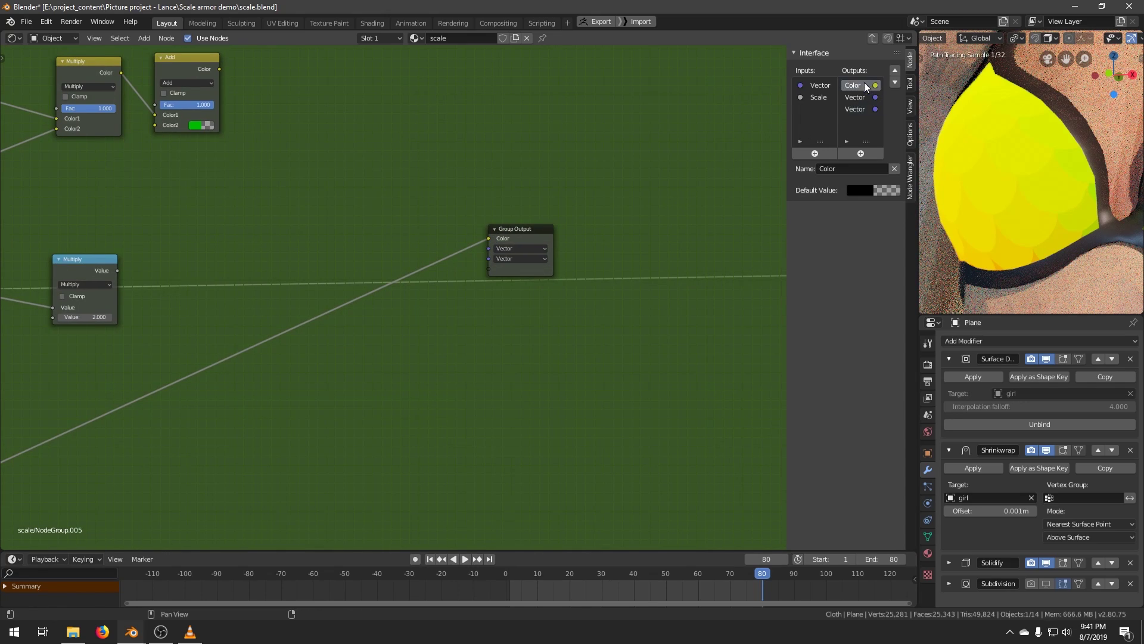
left_click(894, 169)
left_click_drag(517, 262, 489, 265)
middle_click_drag(260, 245, 298, 279)
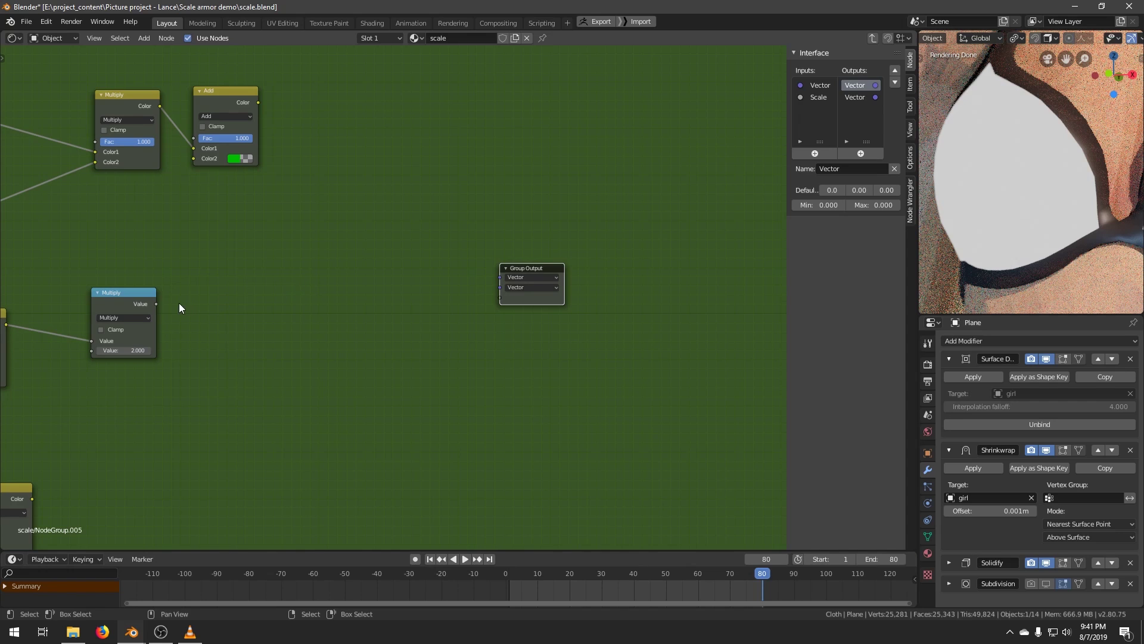
Move the Multiply math node closer to the Group Output and link its Value to the empty socket as a third output.
left_click(156, 305)
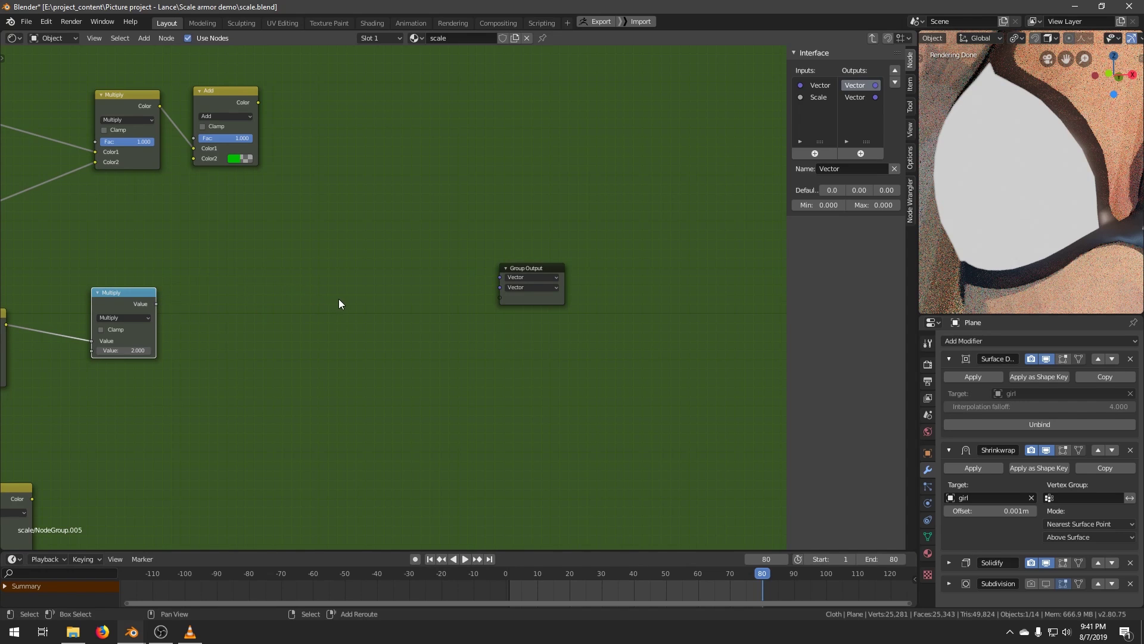
left_click_drag(136, 297, 506, 300)
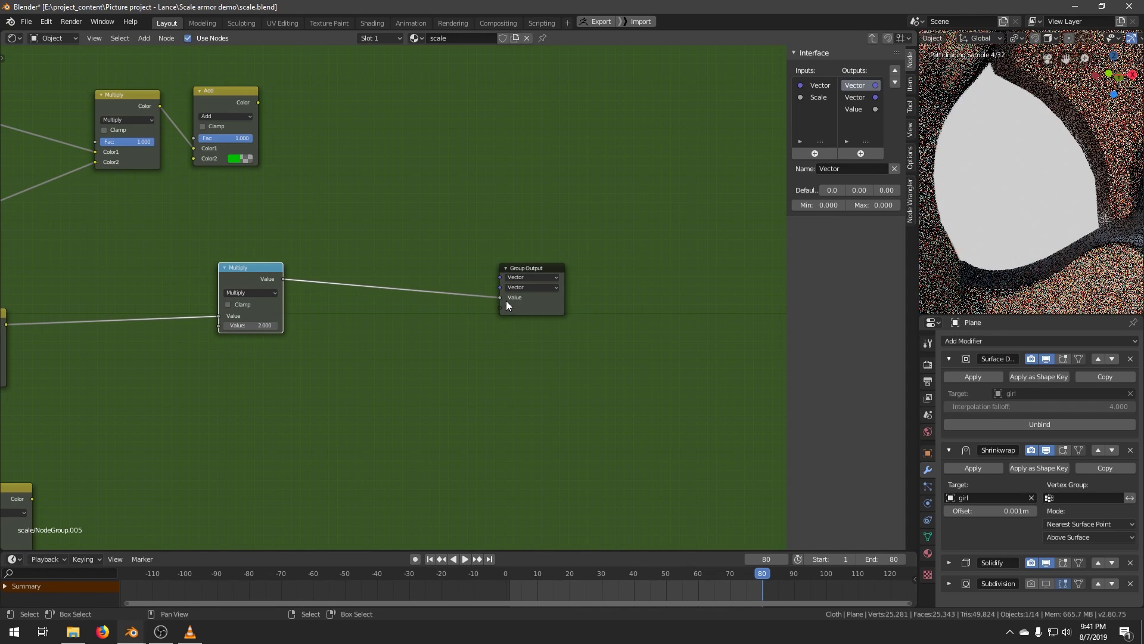
left_click(853, 110)
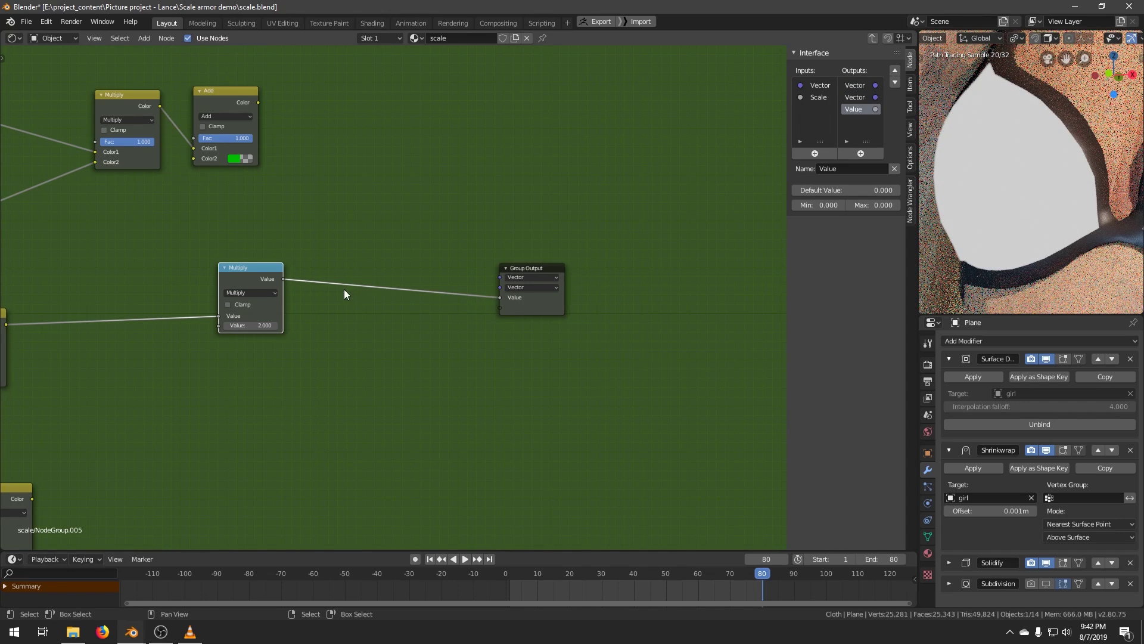
left_click_drag(248, 297, 245, 330)
Rename the group's three outputs to UV, Center and Factor.
left_click(859, 84)
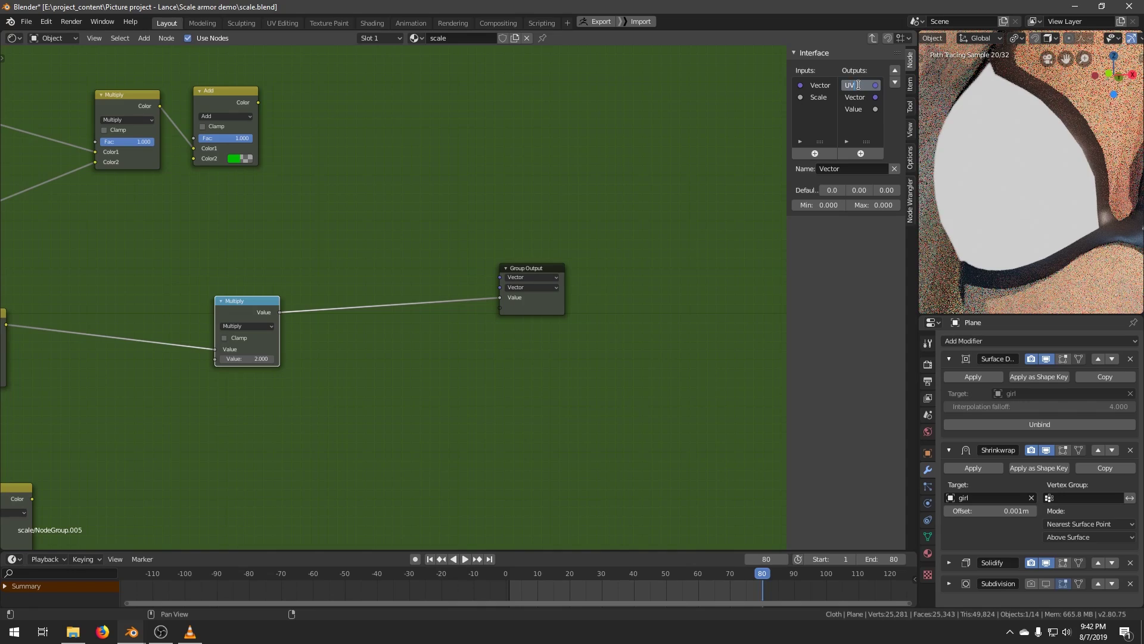
key("Tab")
type("SFactor")
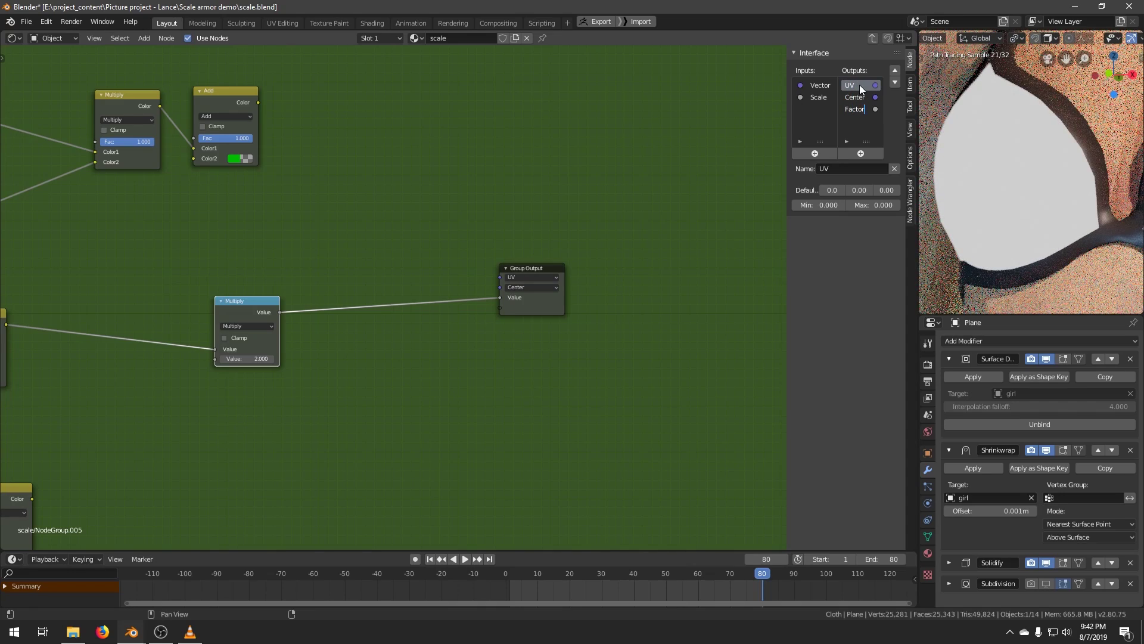
key("Return")
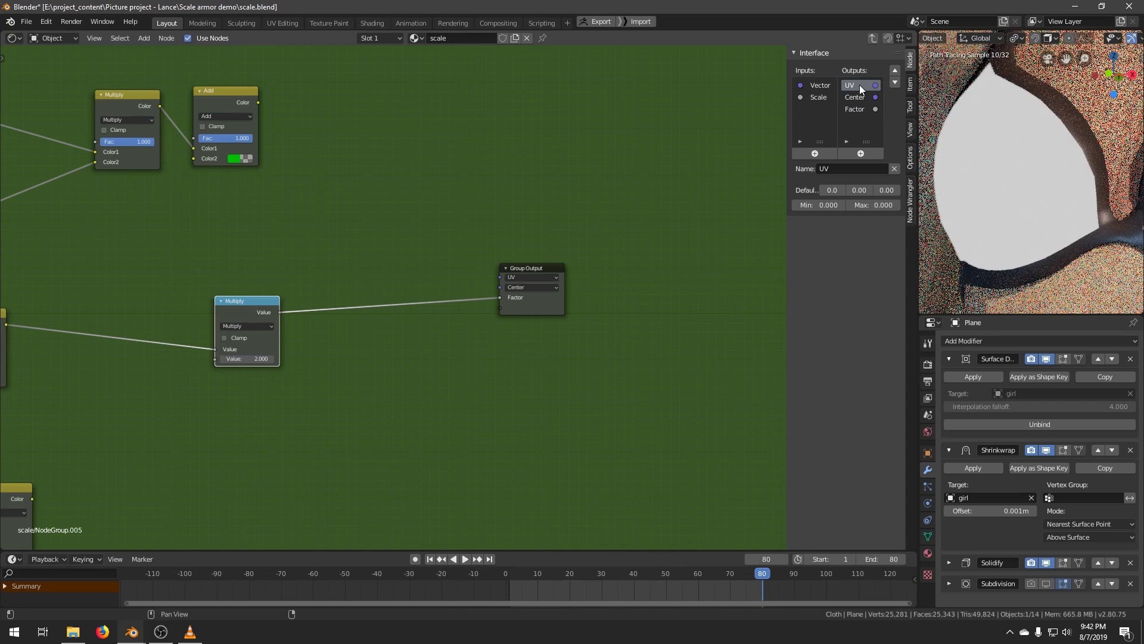
Link the Add node to the UV output and the bottom Mix node to Center, then exit the node group.
left_click_drag(259, 103, 499, 279)
middle_click_drag(339, 418, 392, 352)
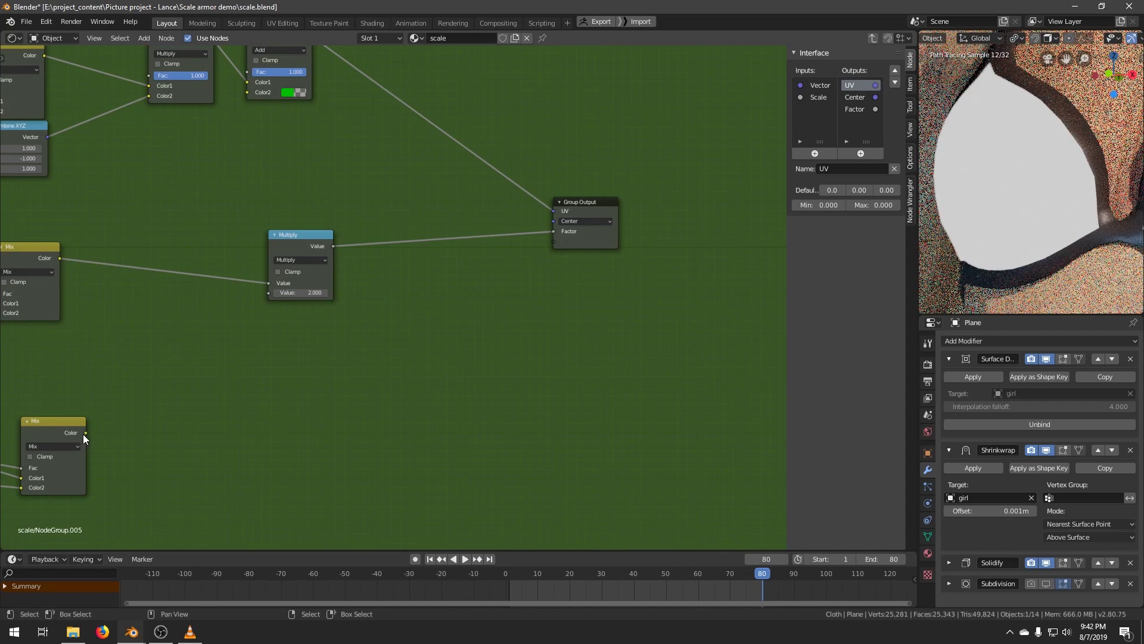
left_click_drag(86, 432, 581, 234)
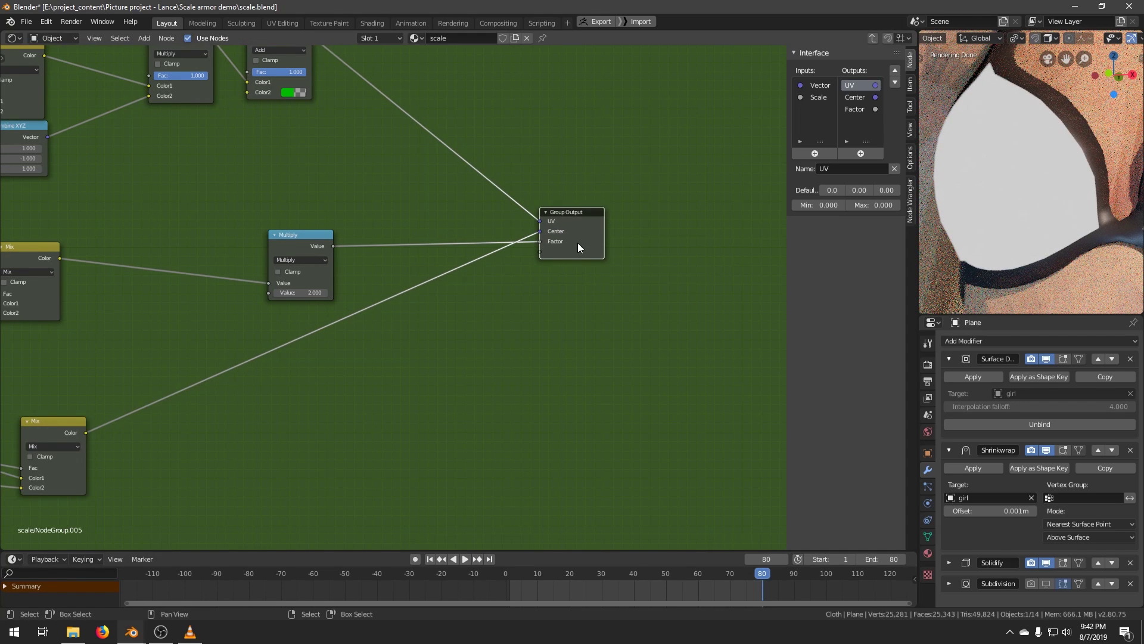
key("Tab")
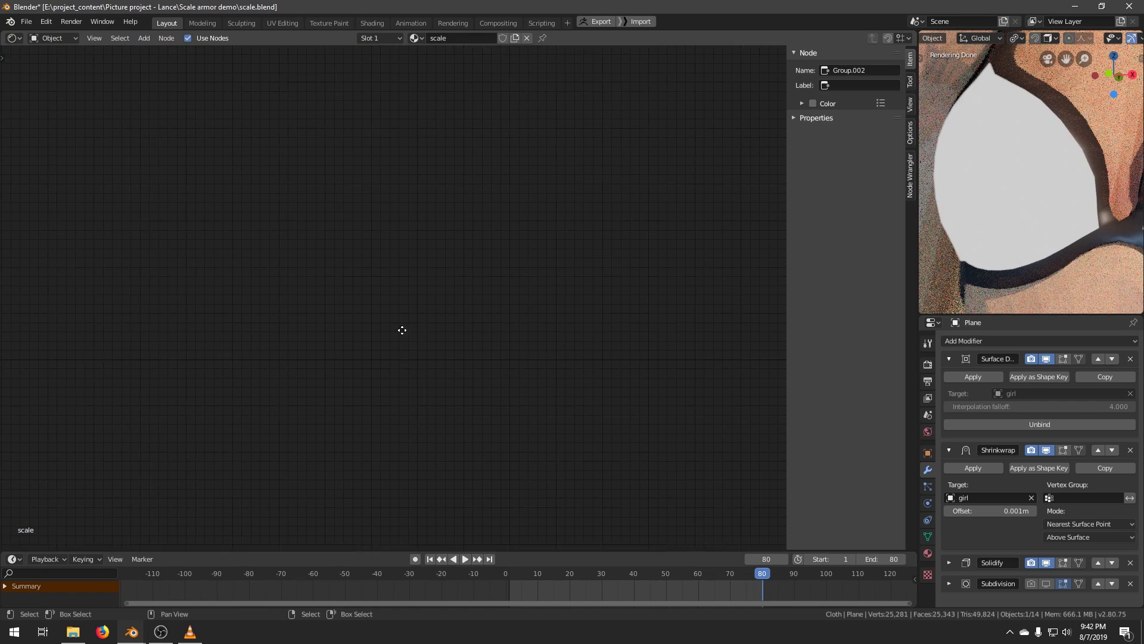
Rename the node group to "scale calculation".
scroll(356, 272, "down", 12)
middle_click_drag(178, 272, 371, 307)
scroll(288, 263, "up", 6)
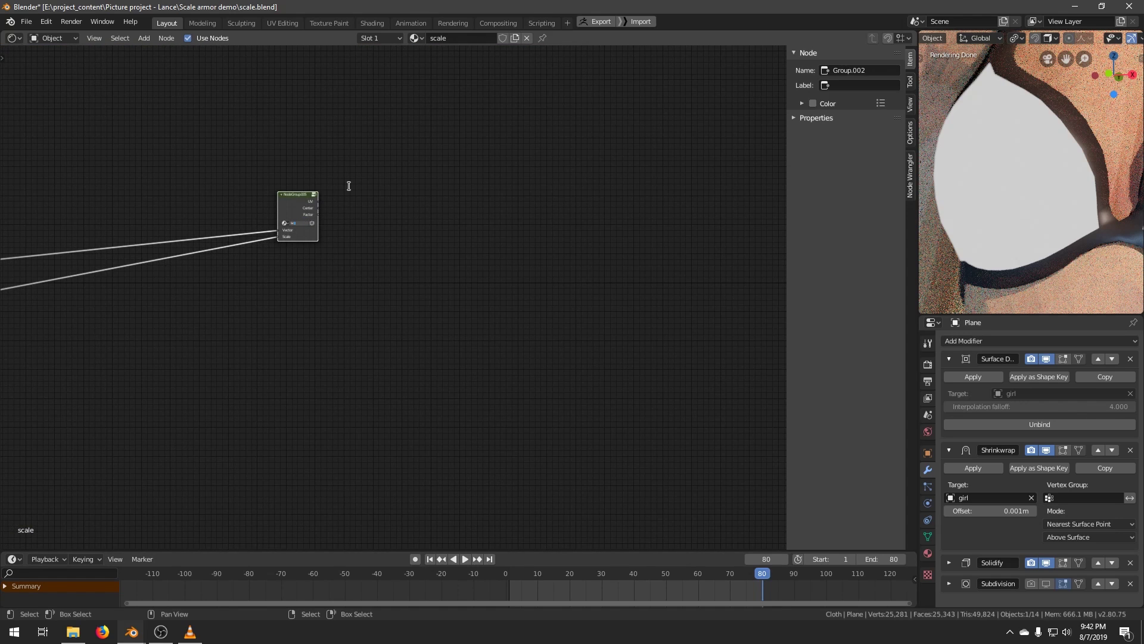
type("calculation")
key("Return")
scroll(349, 186, "up", 3)
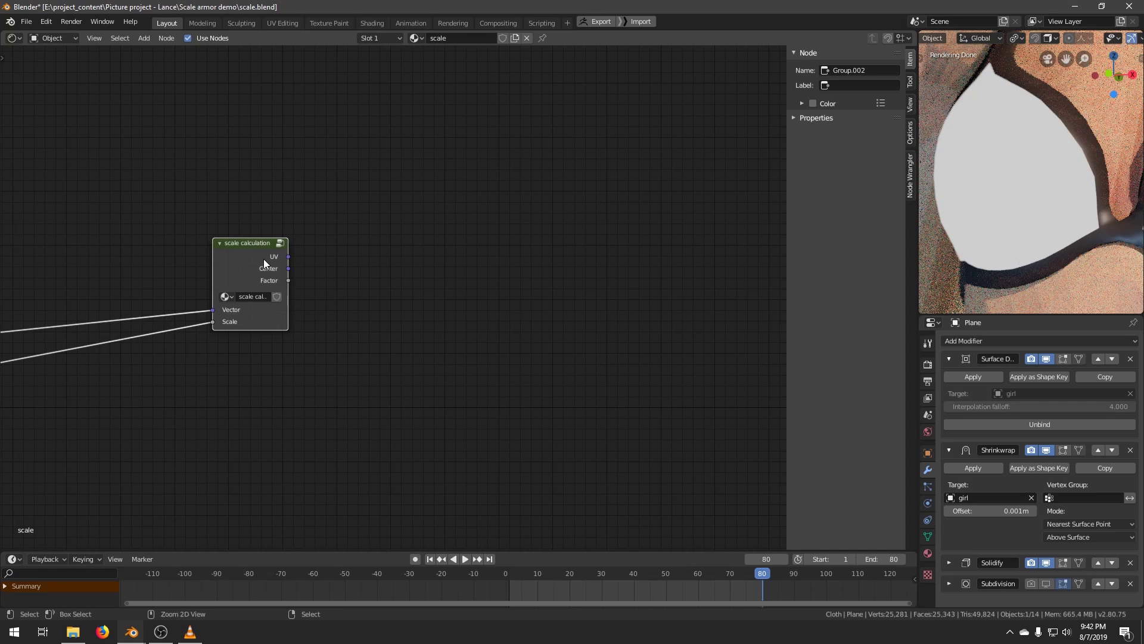
Preview the scale calculation group's UV, Center and Factor outputs in turn on the bra top, ending on UV.
left_click(262, 254, "ctrl+shift")
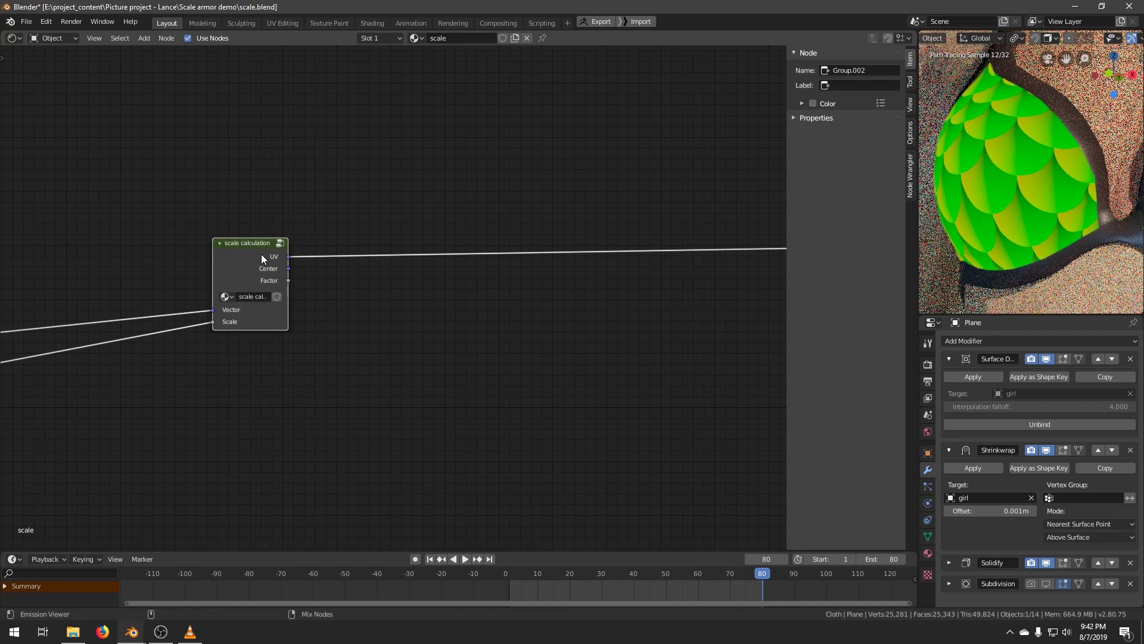
left_click(262, 253, "ctrl+shift")
left_click(261, 254, "ctrl+shift")
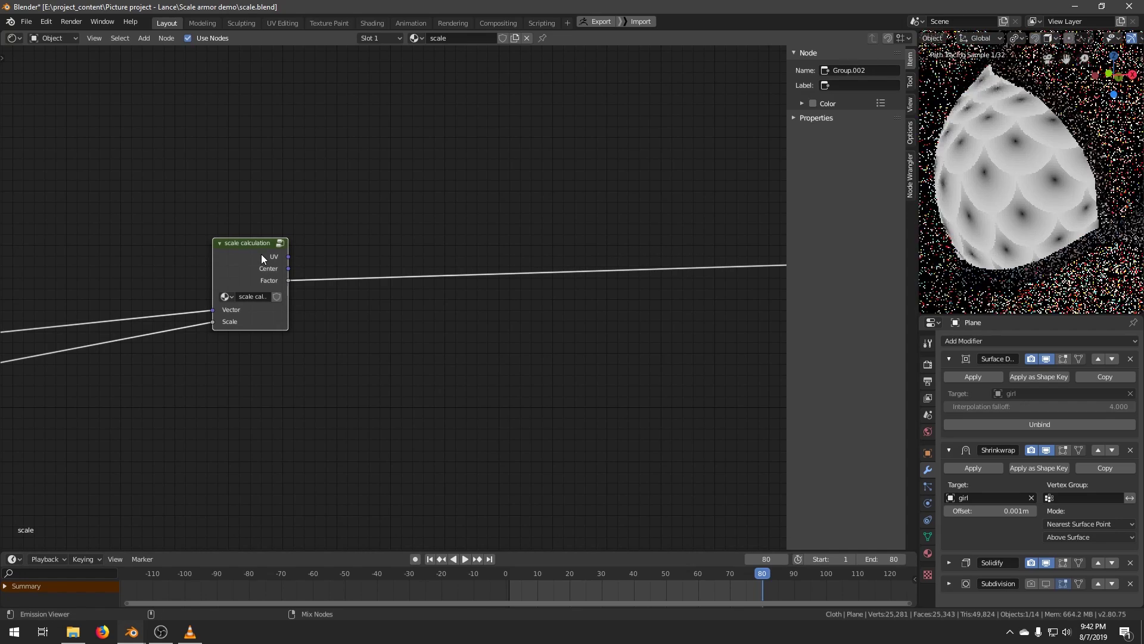
left_click(261, 253, "ctrl+shift")
Increase the Value node's number for smaller scales, and move the UV Map and Value nodes close to the scale calculation group.
middle_click_drag(365, 273, 386, 258)
scroll(386, 259, "down", 3)
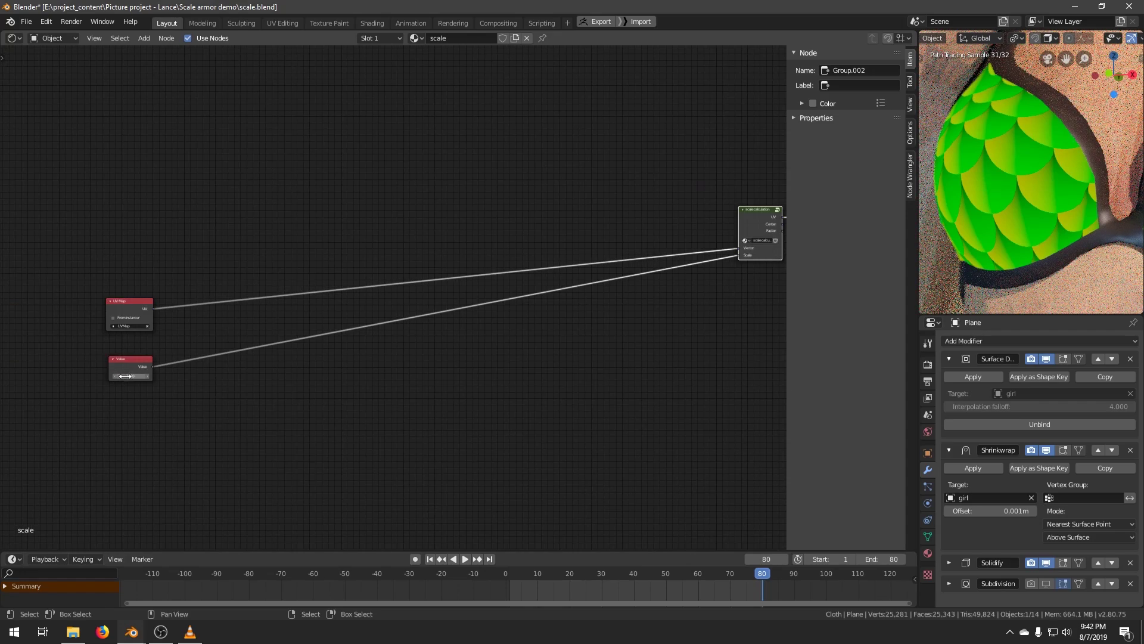
left_click_drag(125, 376, 150, 376)
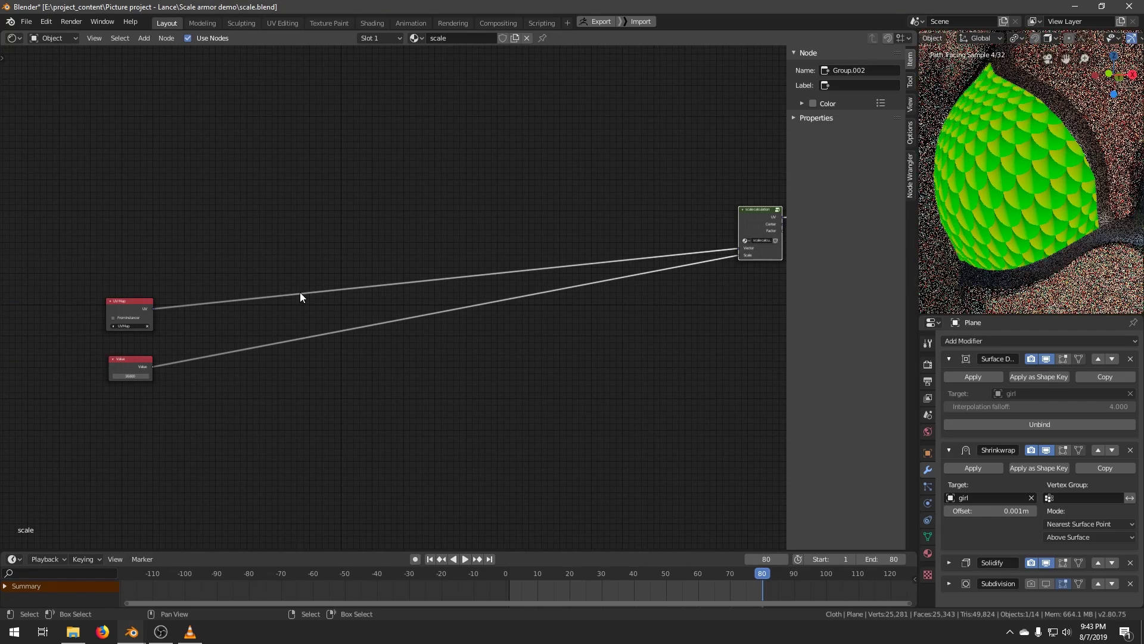
left_click_drag(257, 268, 57, 495)
key("g")
left_click(710, 261)
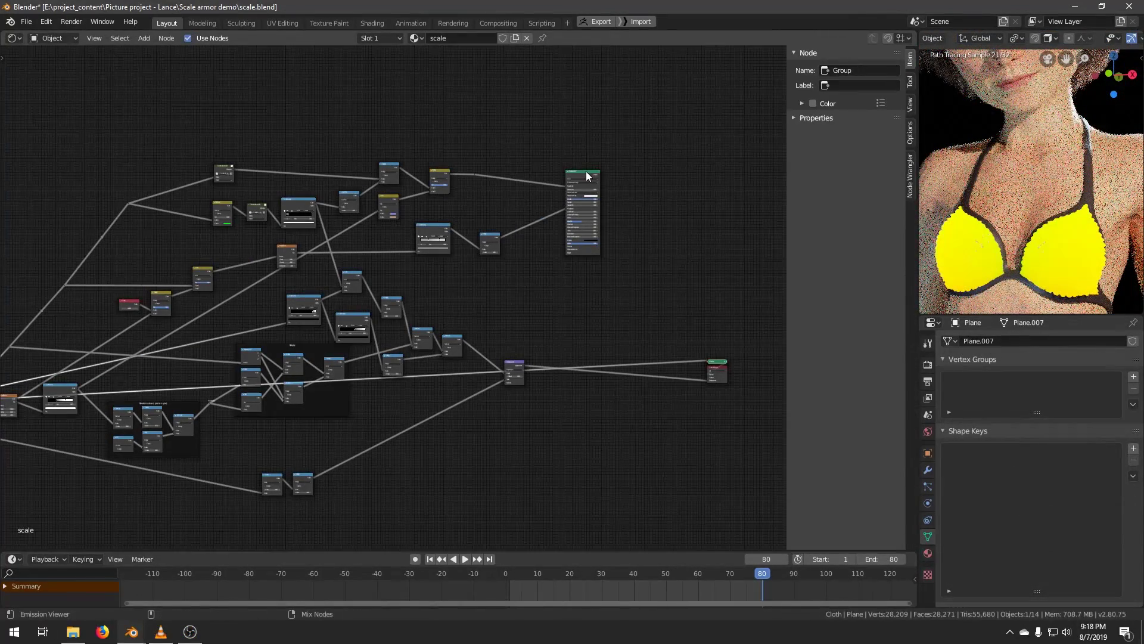
Preview the Principled BSDF through the Material Output in the finished scale material and examine its full node tree.
left_click(584, 176, "ctrl+shift")
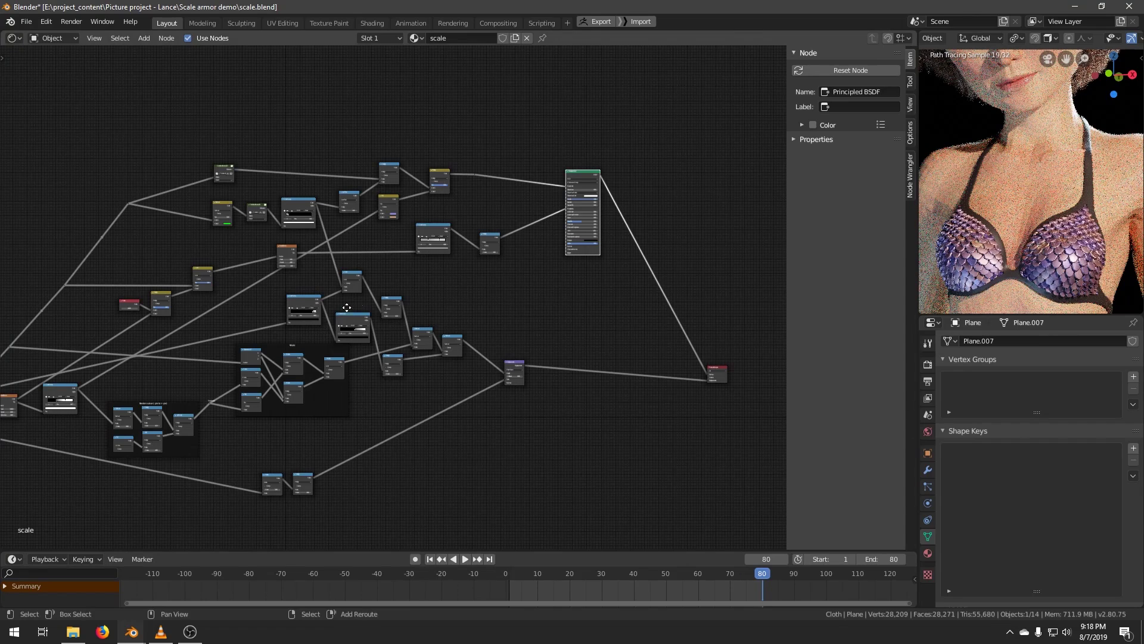
middle_click_drag(346, 307, 457, 295)
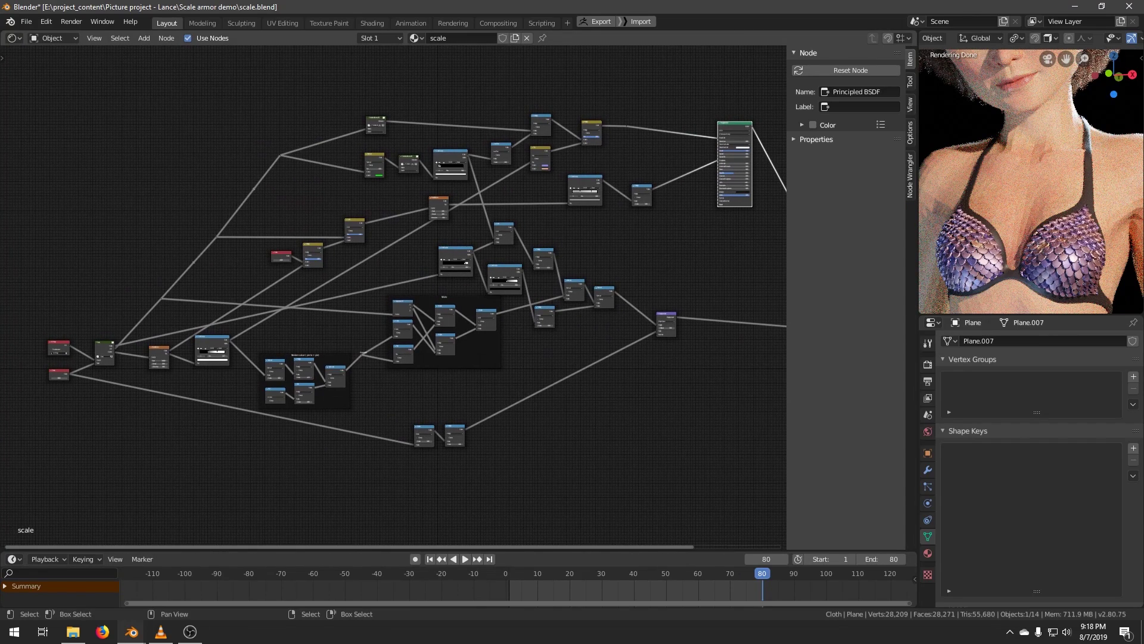